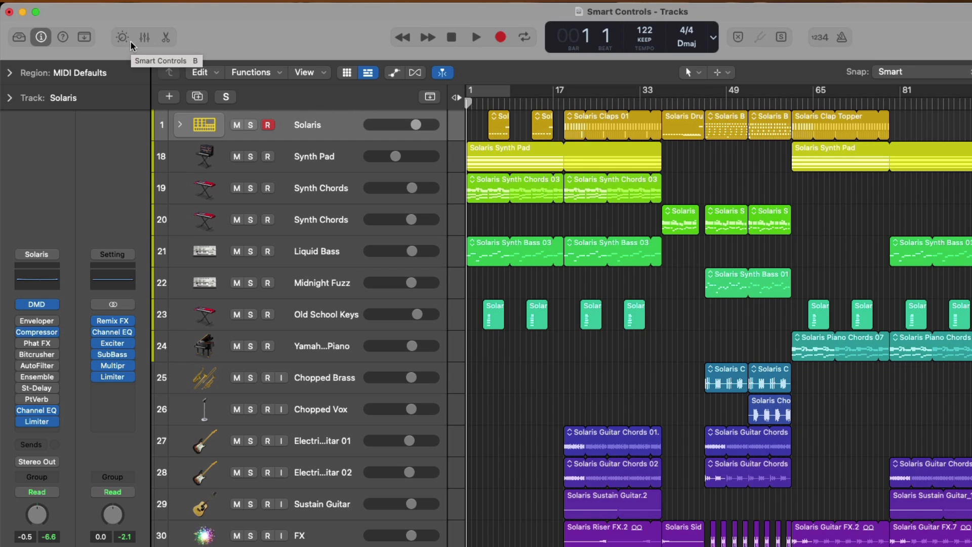
Show the Smart Controls pane, enlarge it, and bring up the controls of the first Synth Chords track
{"action": "left_click", "coordinate": [131, 45]}
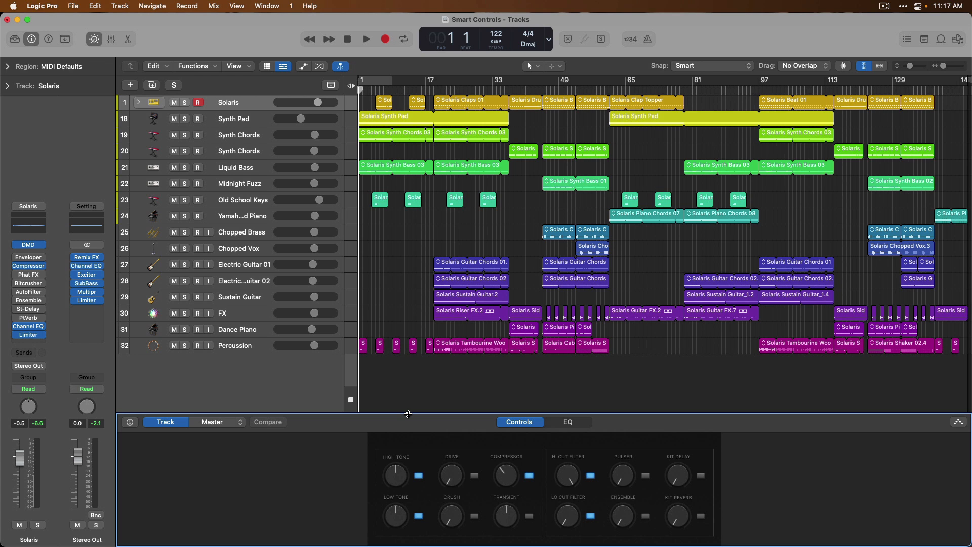
{"action": "left_click_drag", "start_coordinate": [408, 413], "coordinate": [408, 355]}
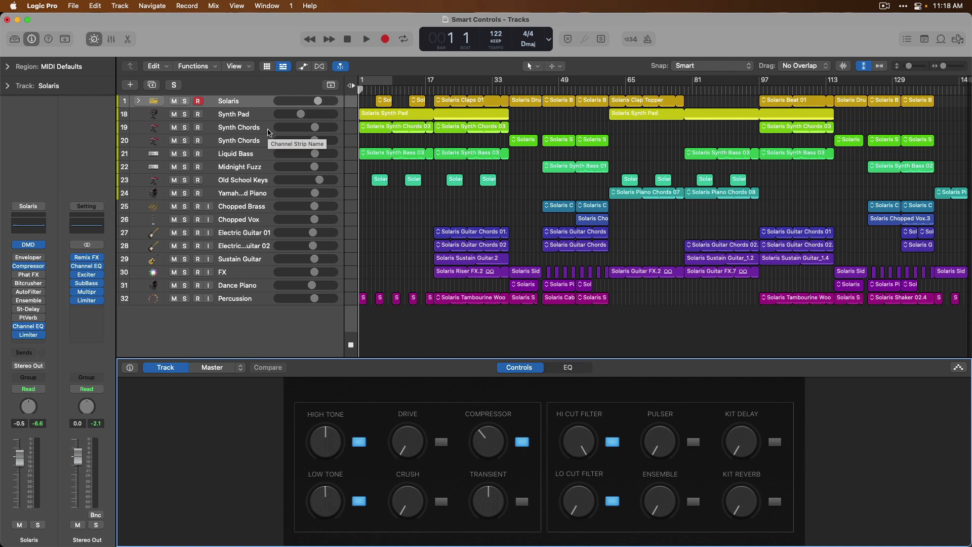
{"action": "left_click", "coordinate": [268, 132]}
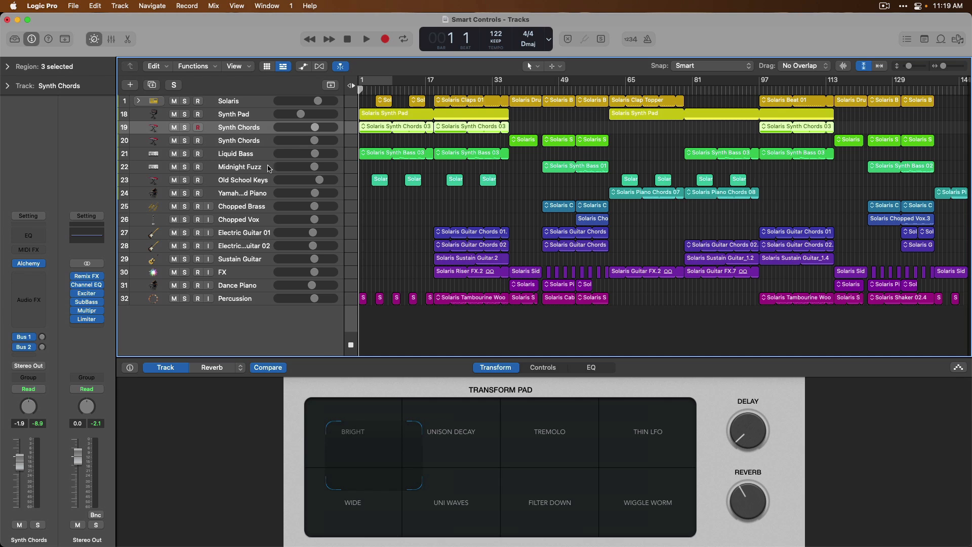
Cycle and solo the first guitar chords region on the Electric Guitar 01 track, and zoom to fit it
{"action": "left_click", "coordinate": [254, 237]}
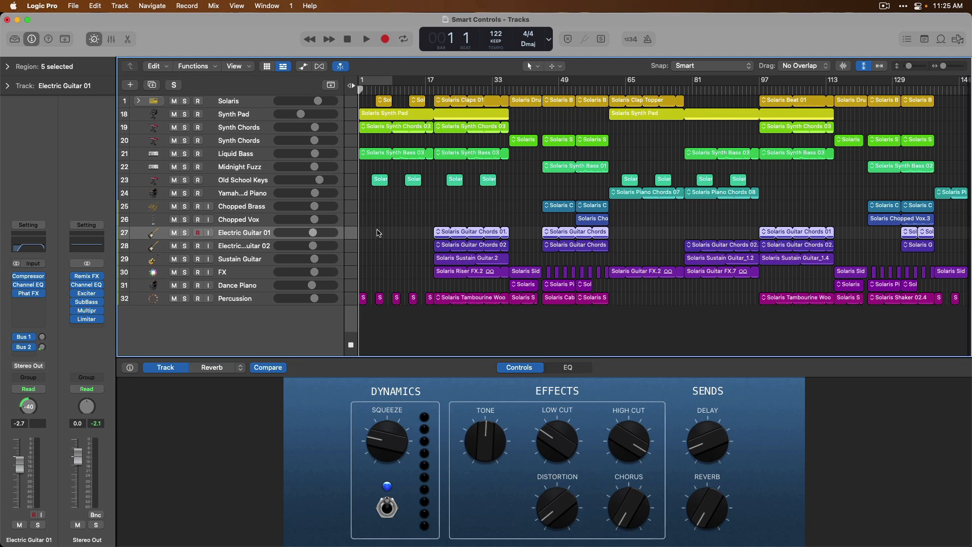
{"action": "left_click_drag", "start_coordinate": [414, 231], "coordinate": [439, 231]}
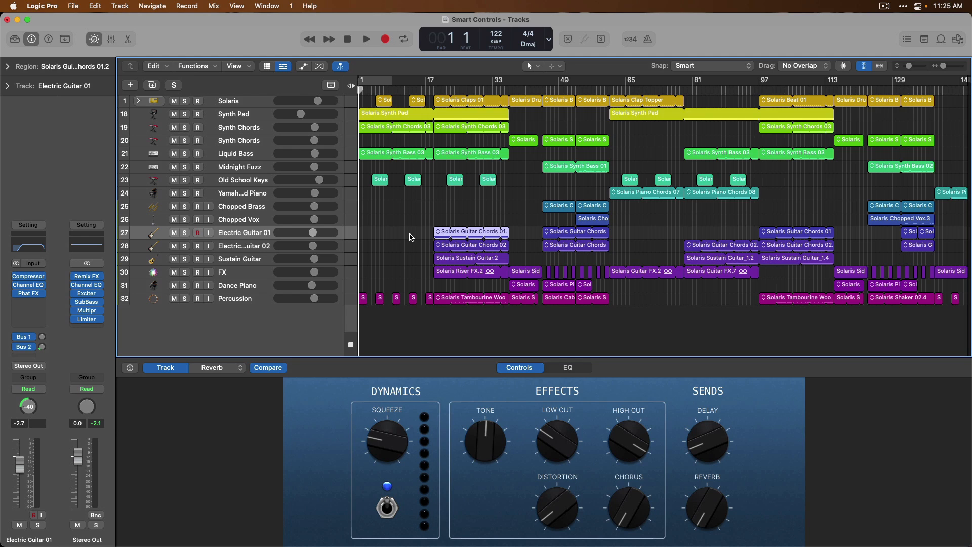
{"action": "key", "text": "super+u"}
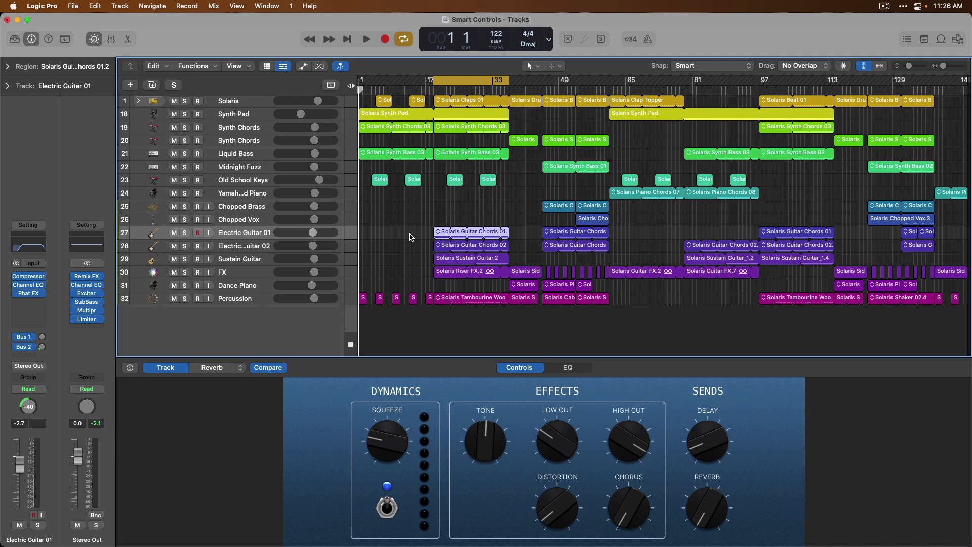
{"action": "key", "text": "ctrl+s"}
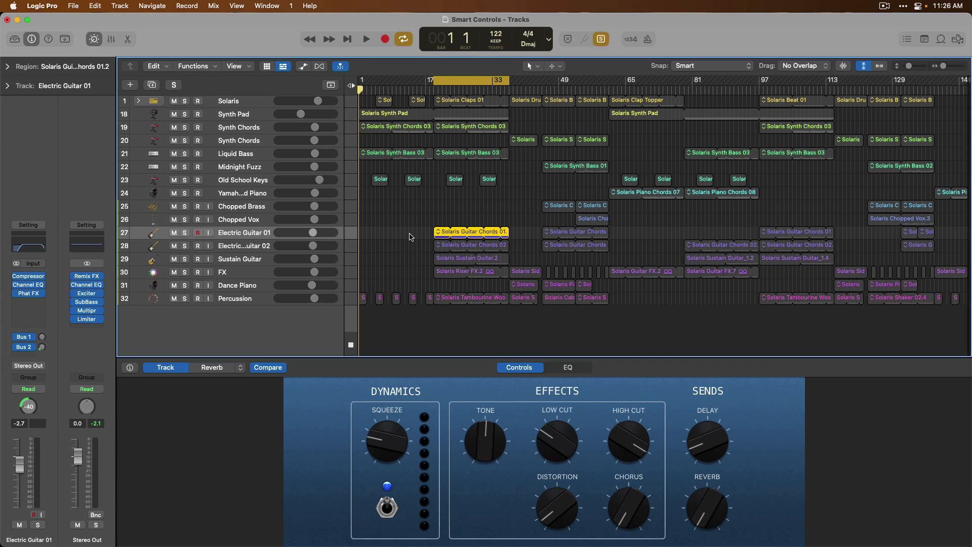
{"action": "key", "text": "z"}
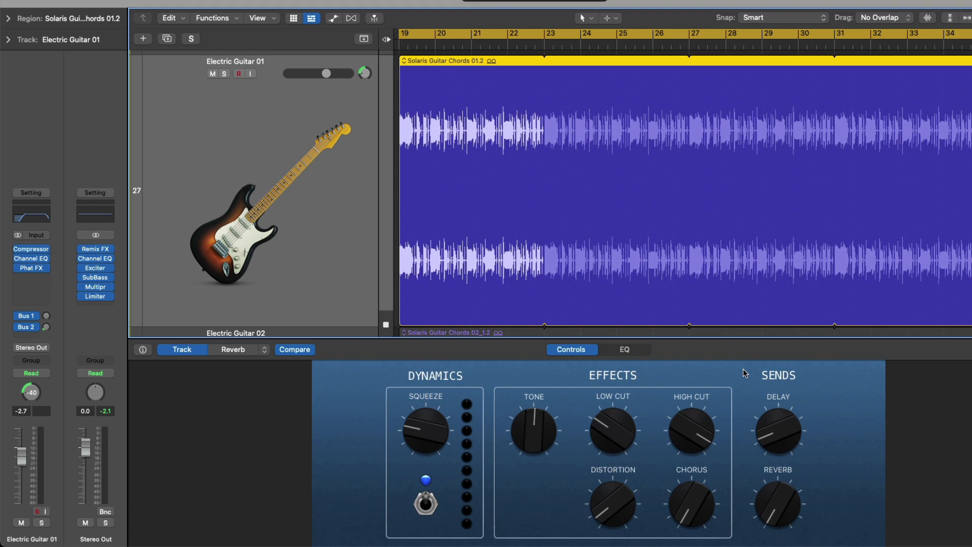
Play the loop and set the guitar's Tone to +1.5 dB, High Cut to 2540 Hz and Low Cut to 428 Hz
{"action": "key", "text": "space"}
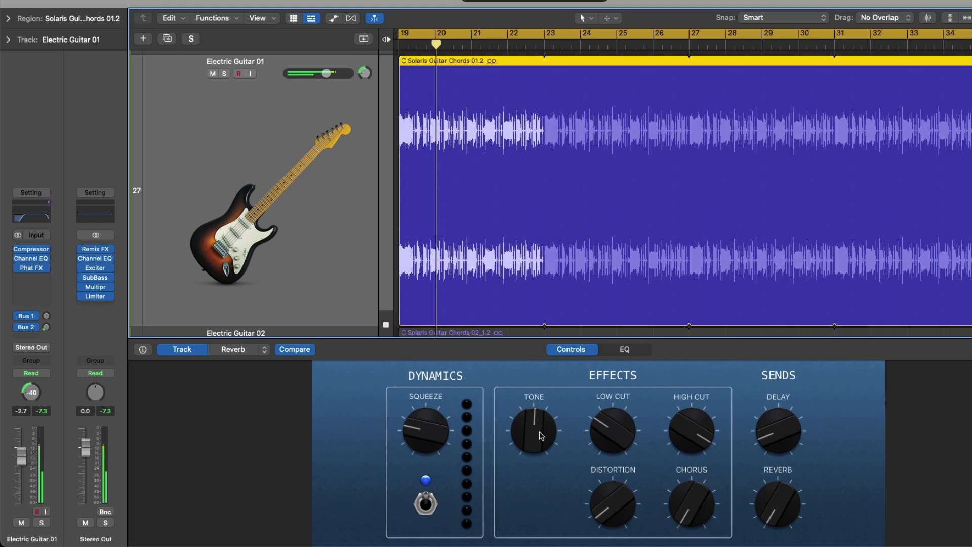
{"action": "mouse_move", "coordinate": [542, 433]}
{"action": "left_mouse_down"}
{"action": "mouse_move", "coordinate": [539, 394]}
{"action": "mouse_move", "coordinate": [528, 475]}
{"action": "mouse_move", "coordinate": [532, 418]}
{"action": "mouse_move", "coordinate": [528, 429]}
{"action": "left_mouse_up"}
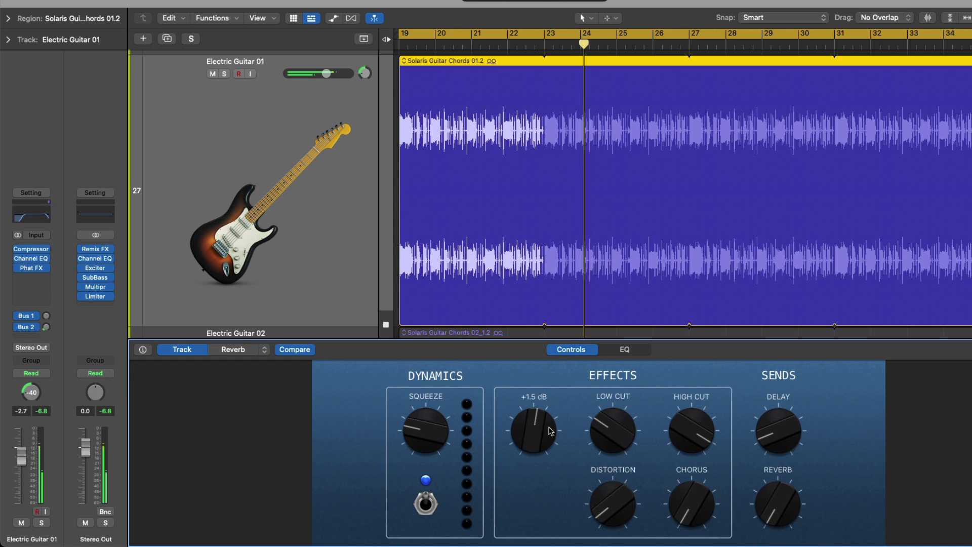
{"action": "left_click_drag", "start_coordinate": [678, 428], "coordinate": [679, 475]}
{"action": "left_click_drag", "start_coordinate": [614, 434], "coordinate": [613, 406]}
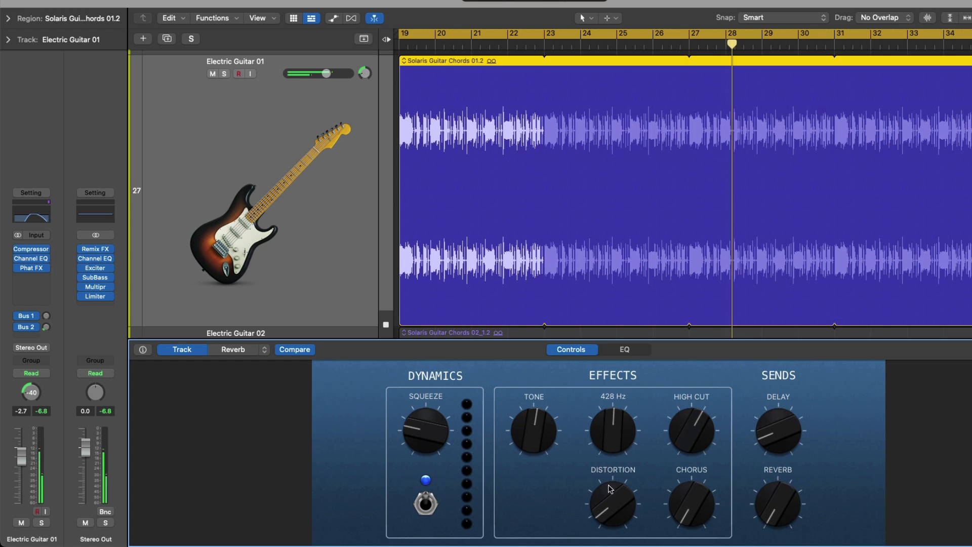
Set the guitar's Distortion to 11.4% and Chorus to 5.6%, and try out the Reverb send
{"action": "mouse_move", "coordinate": [613, 505]}
{"action": "left_mouse_down"}
{"action": "mouse_move", "coordinate": [612, 471]}
{"action": "mouse_move", "coordinate": [606, 497]}
{"action": "left_mouse_up"}
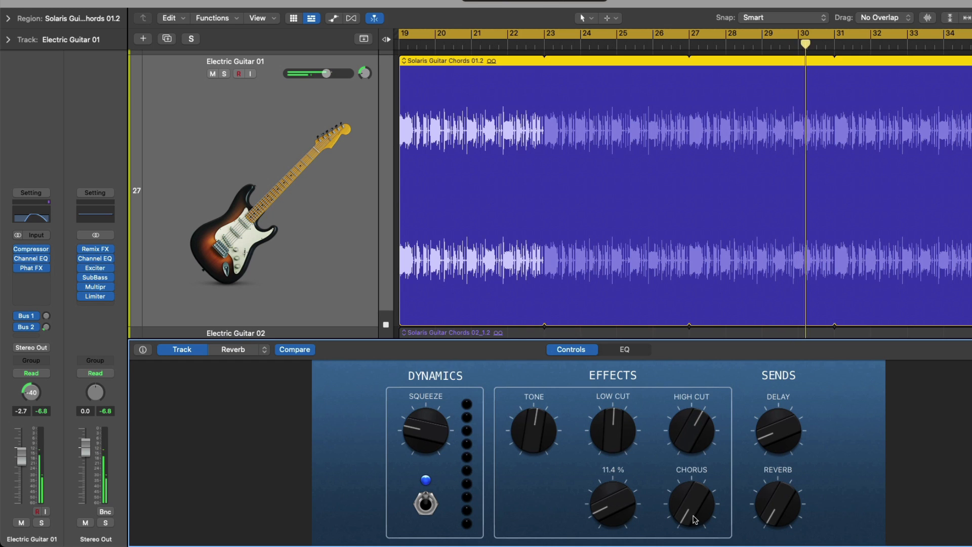
{"action": "mouse_move", "coordinate": [692, 506]}
{"action": "left_mouse_down"}
{"action": "mouse_move", "coordinate": [695, 465]}
{"action": "mouse_move", "coordinate": [692, 512]}
{"action": "left_mouse_up"}
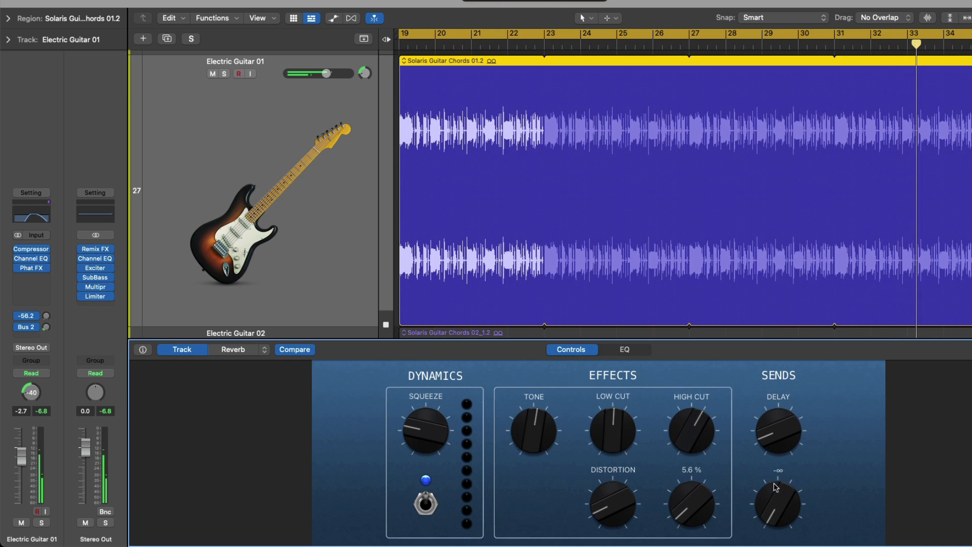
{"action": "left_click_drag", "start_coordinate": [767, 475], "coordinate": [756, 517]}
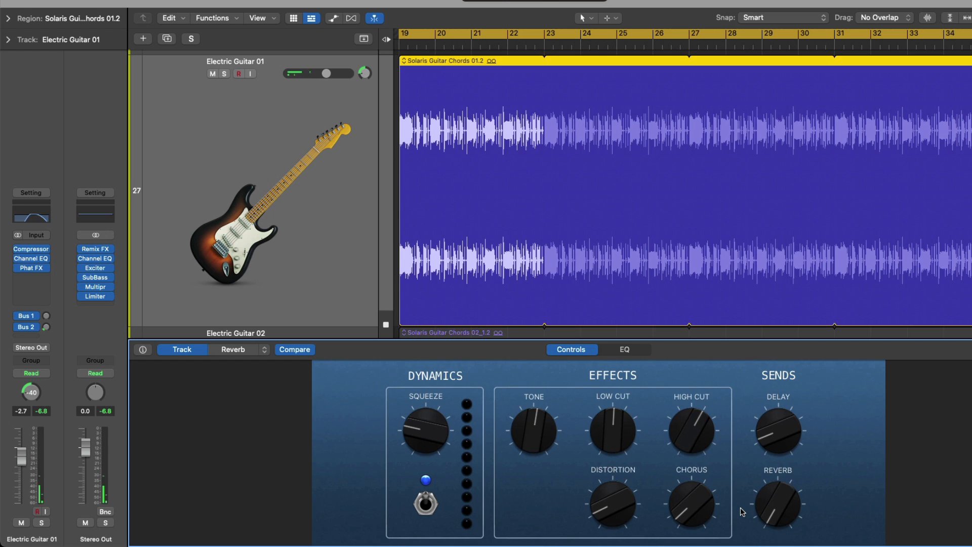
Open the Compressor plug-in of Electric Guitar 01 and place its window clear of the Dynamics controls
{"action": "mouse_move", "coordinate": [15, 258]}
{"action": "left_click", "coordinate": [36, 249]}
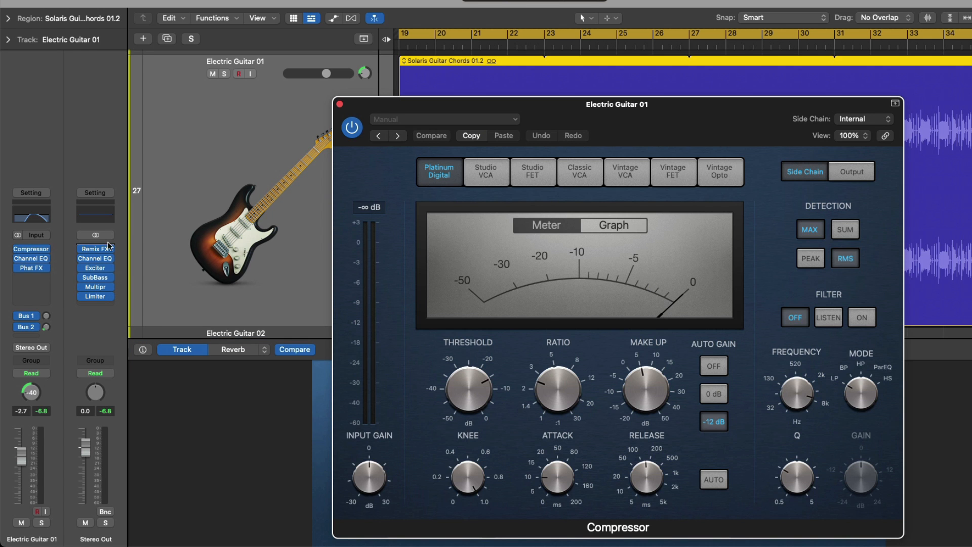
{"action": "left_click_drag", "start_coordinate": [629, 142], "coordinate": [783, 11]}
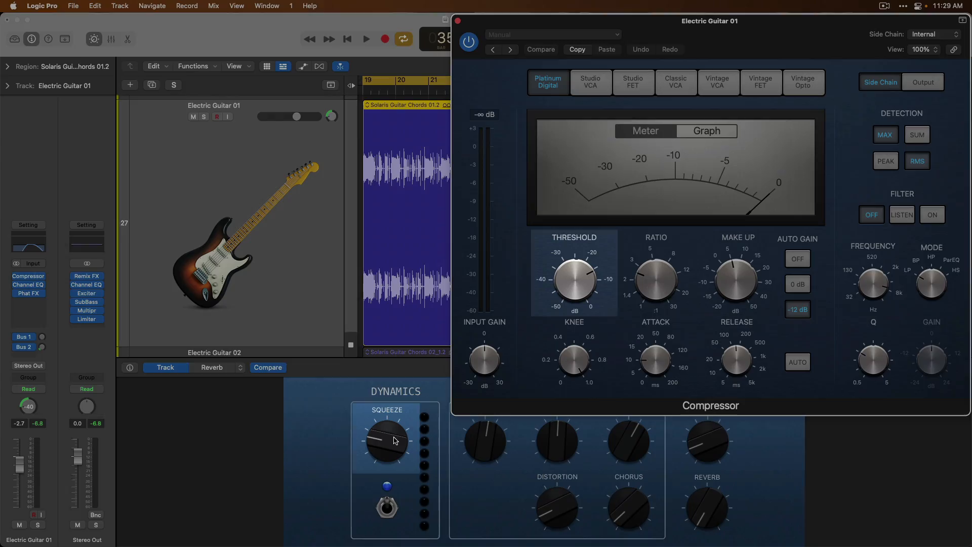
Raise Squeeze, switch the compressor off and back on from the Smart Controls, and bring Squeeze down to 0%
{"action": "left_click_drag", "start_coordinate": [394, 440], "coordinate": [388, 386]}
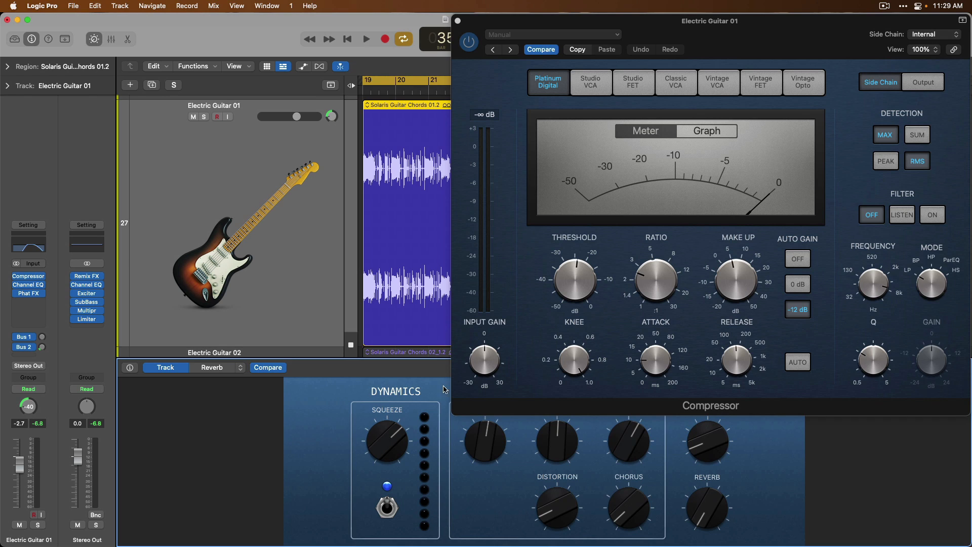
{"action": "left_click", "coordinate": [388, 509]}
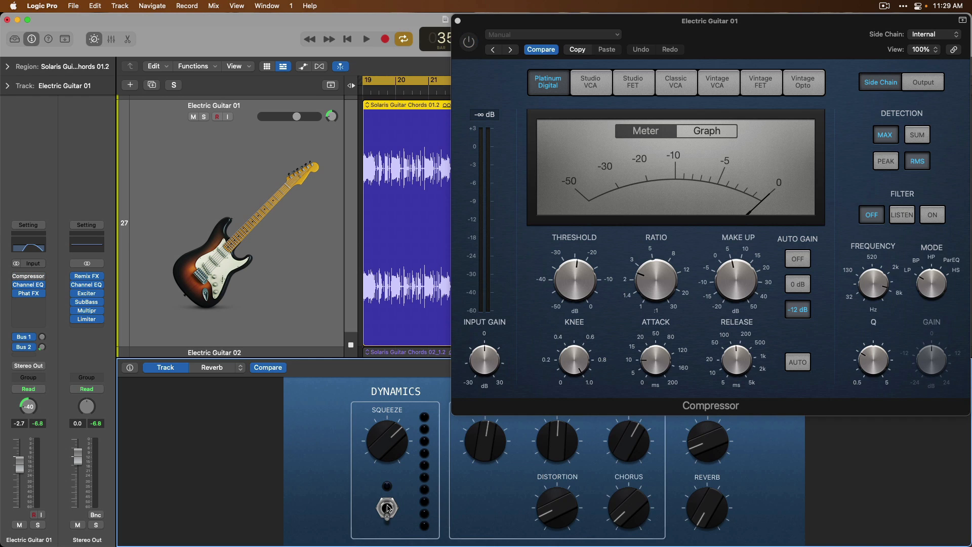
{"action": "left_click", "coordinate": [388, 509]}
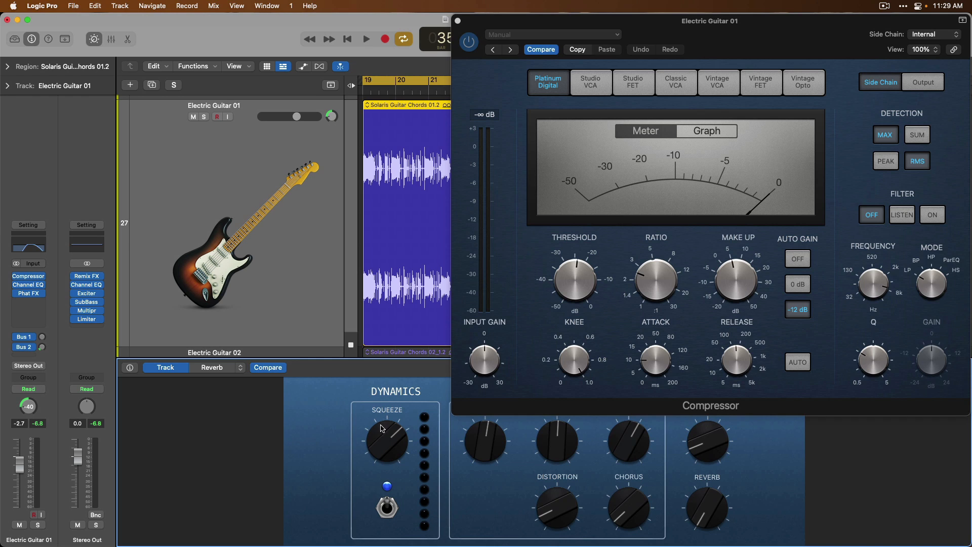
{"action": "left_click_drag", "start_coordinate": [384, 432], "coordinate": [381, 506]}
Play the loop, raise Squeeze to 84%, and compare the sound with the compressor switched off and on
{"action": "key", "text": "space"}
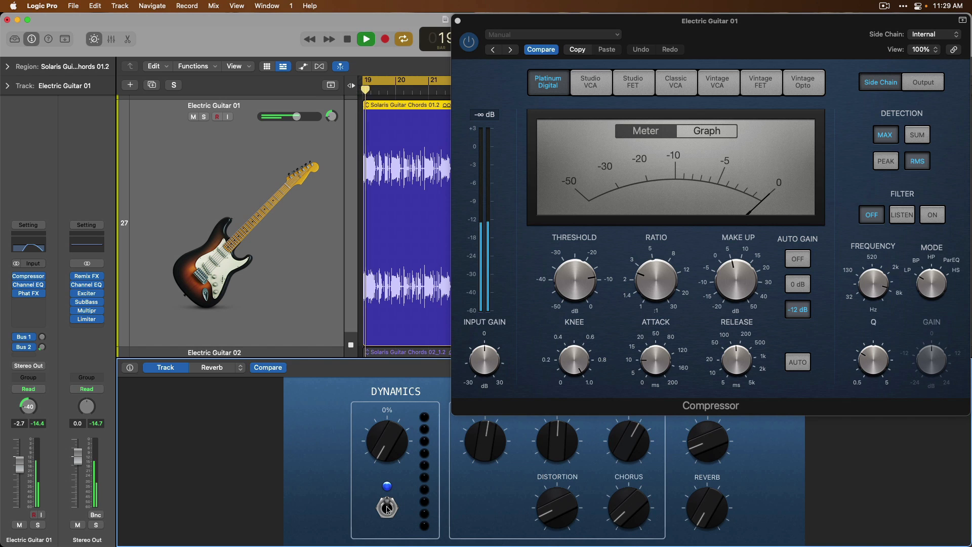
{"action": "left_click_drag", "start_coordinate": [388, 458], "coordinate": [393, 422]}
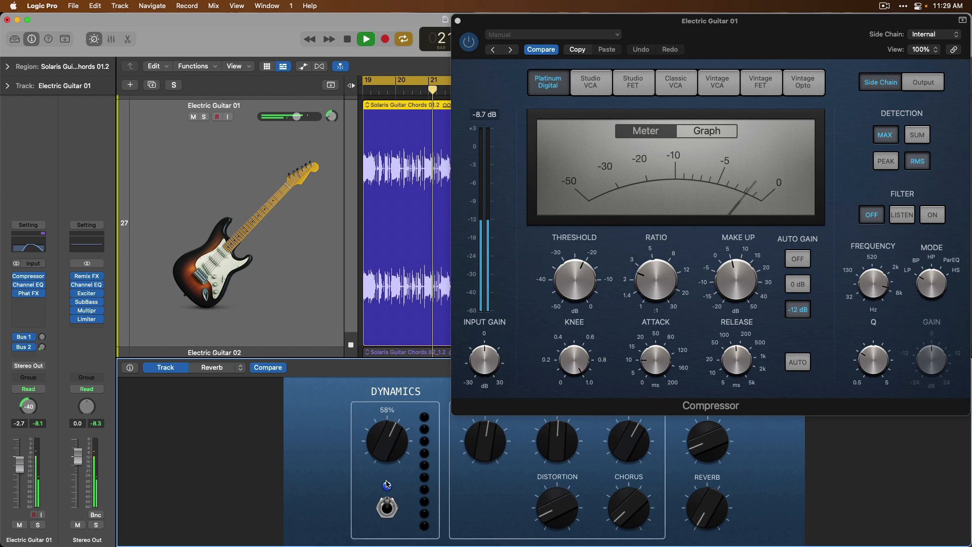
{"action": "left_click_drag", "start_coordinate": [389, 456], "coordinate": [393, 425]}
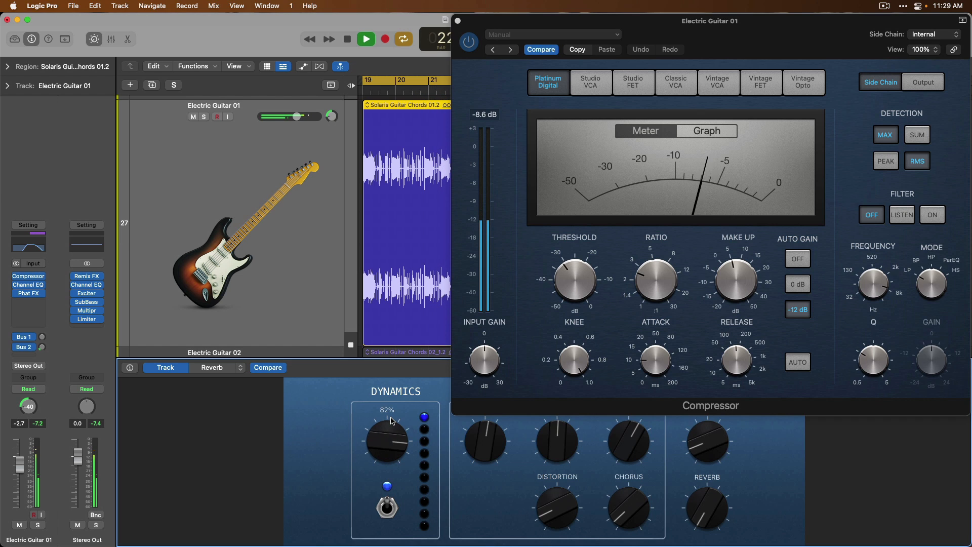
{"action": "left_click", "coordinate": [384, 507]}
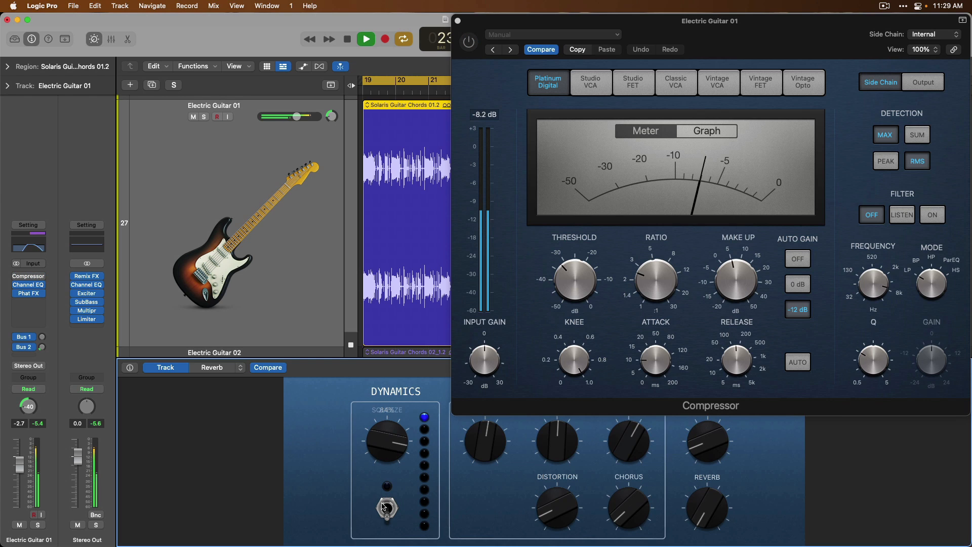
{"action": "left_click", "coordinate": [385, 507]}
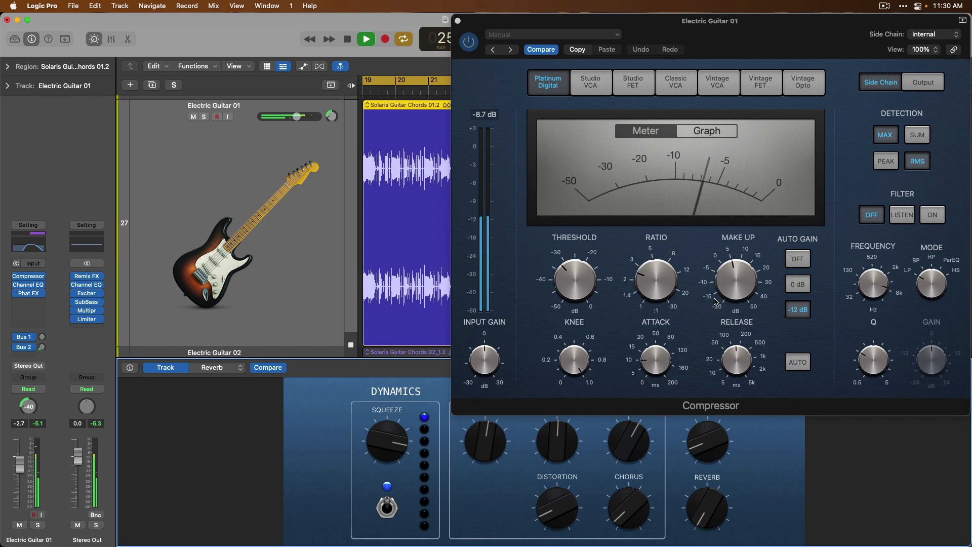
Nudge the Compressor's Make Up gain, compare the guitar with the compressor off and on, and stop playback
{"action": "left_click", "coordinate": [726, 289]}
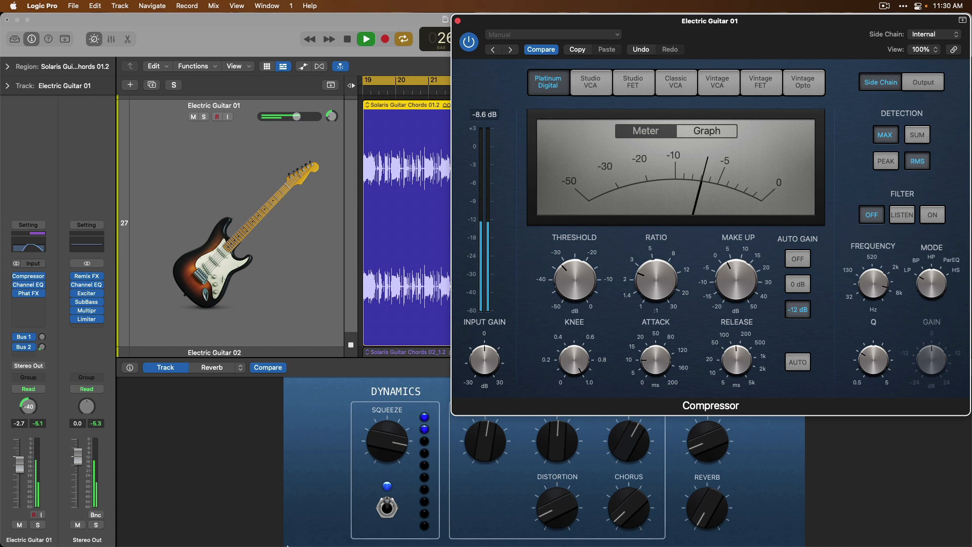
{"action": "left_click", "coordinate": [375, 507]}
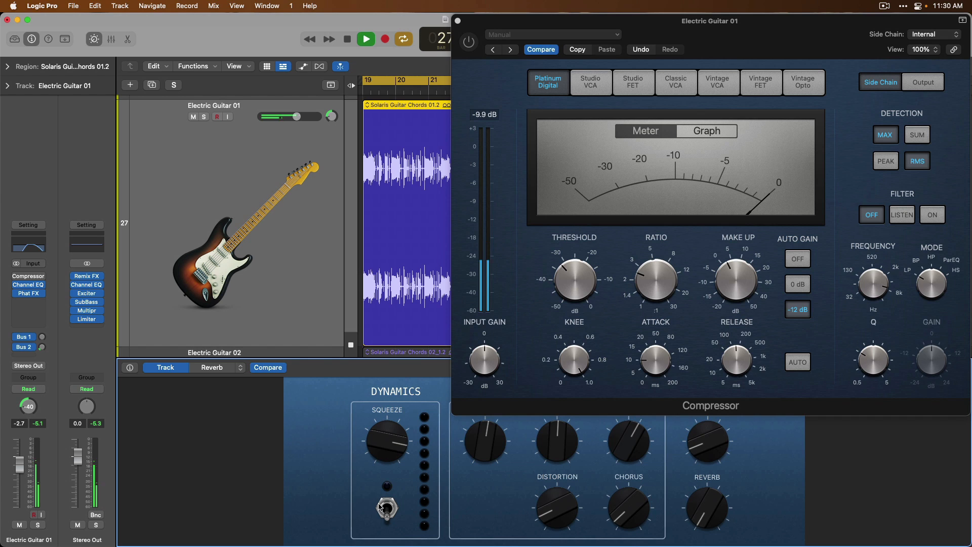
{"action": "left_click", "coordinate": [376, 509]}
{"action": "key", "text": "space"}
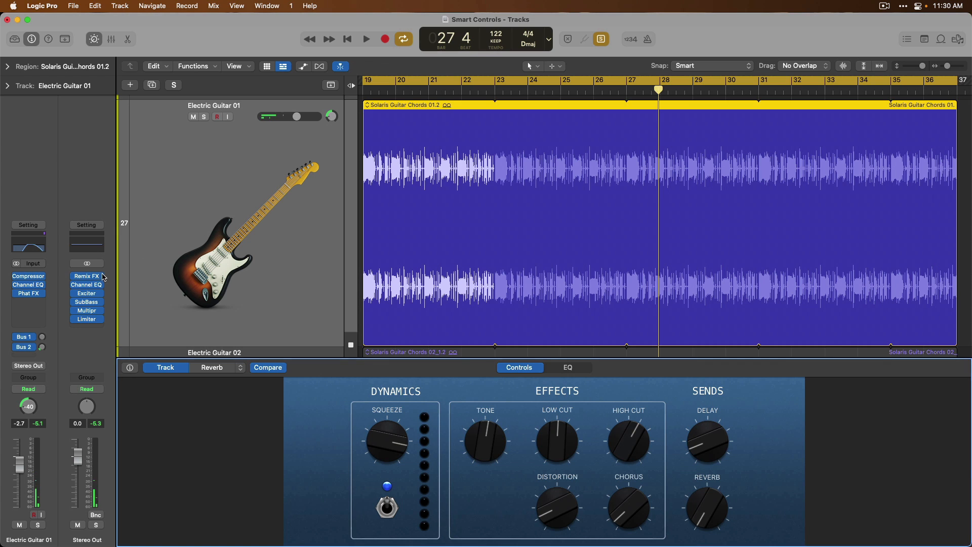
Open the guitar's Channel EQ above the Smart Controls, and set Tone to +7.0 dB and High Cut to 20000 Hz
{"action": "left_click", "coordinate": [30, 286]}
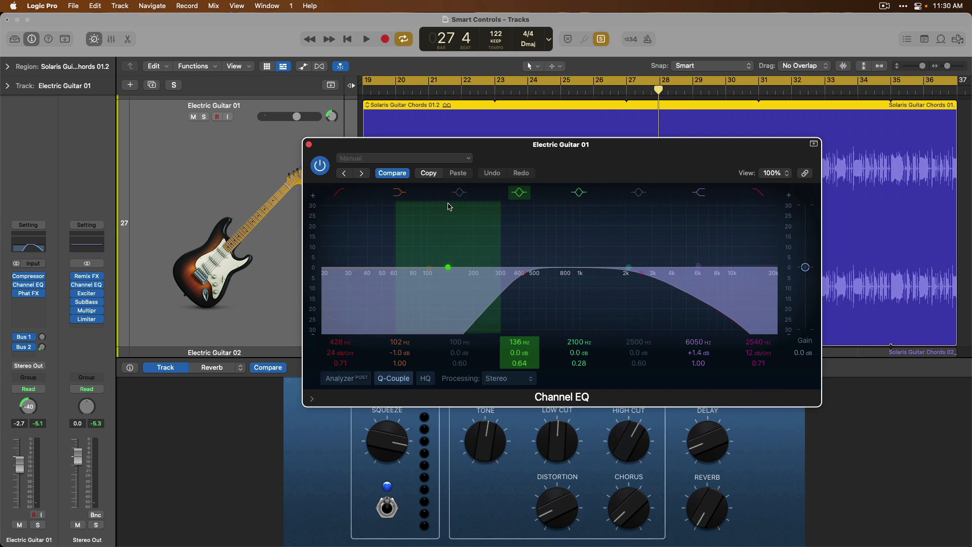
{"action": "left_click_drag", "start_coordinate": [559, 167], "coordinate": [556, 124]}
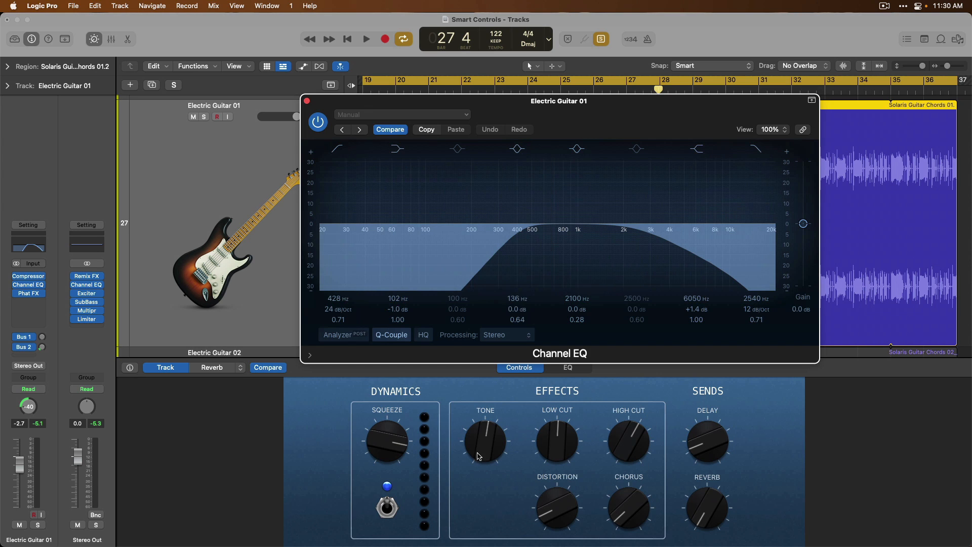
{"action": "left_click_drag", "start_coordinate": [479, 443], "coordinate": [519, 444]}
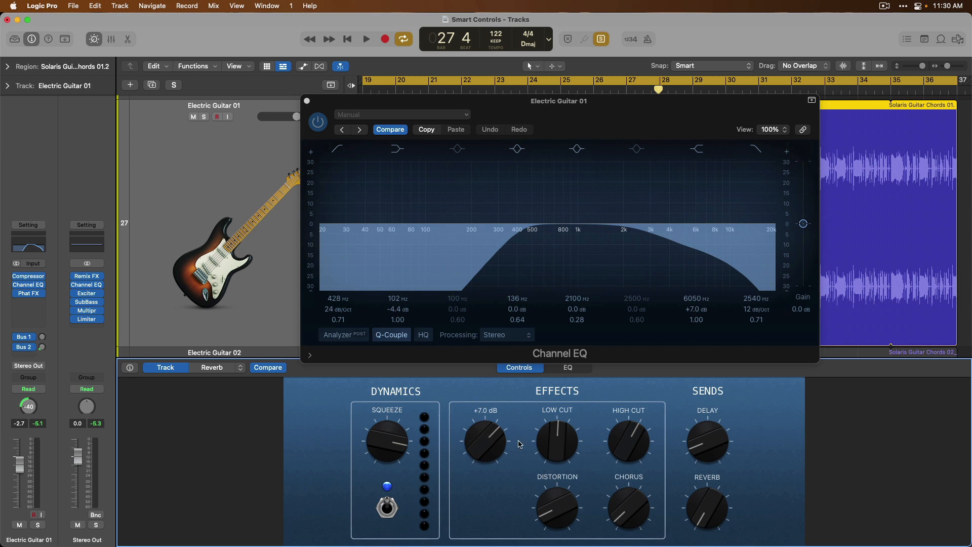
{"action": "left_click_drag", "start_coordinate": [624, 449], "coordinate": [616, 394]}
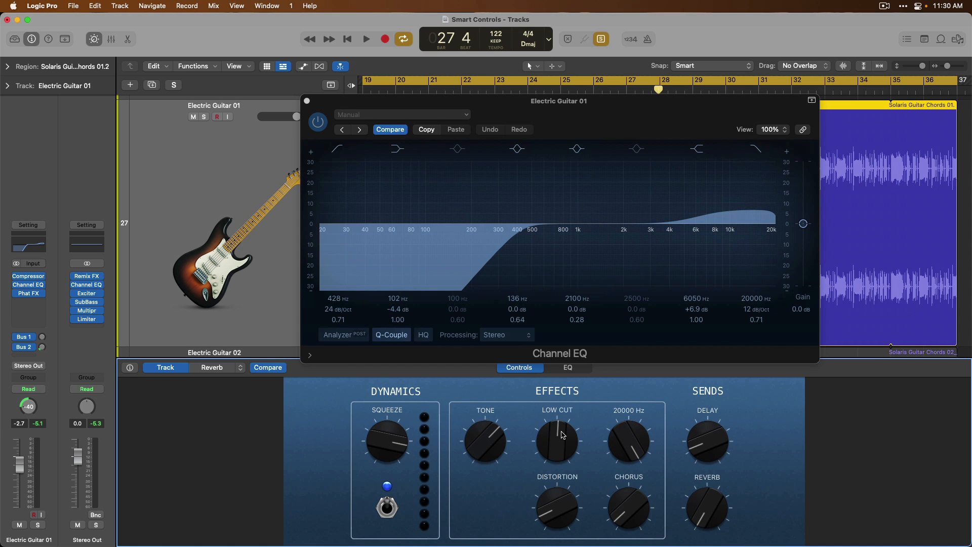
Set Low Cut to 20 Hz, and sweep Tone up to +11.9 dB and down to -15.4 dB
{"action": "left_click_drag", "start_coordinate": [562, 436], "coordinate": [551, 502]}
{"action": "left_click_drag", "start_coordinate": [499, 444], "coordinate": [485, 426]}
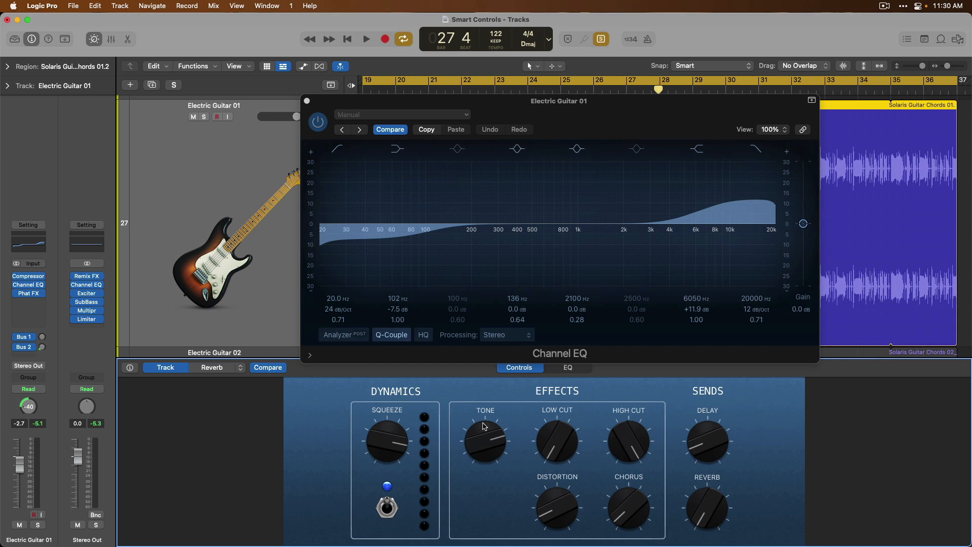
{"action": "left_click_drag", "start_coordinate": [484, 426], "coordinate": [481, 498]}
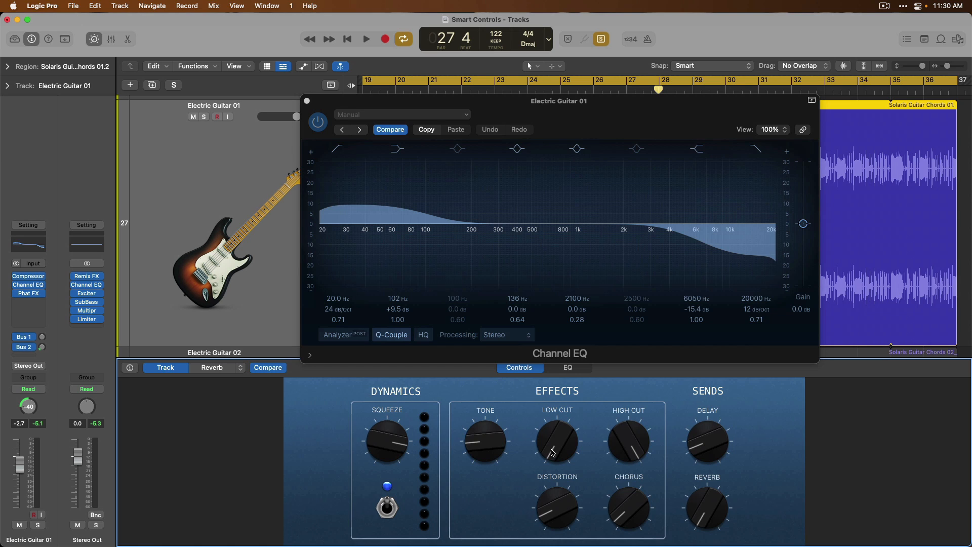
Sweep the Low Cut and High Cut knobs against the EQ curve, and bring Tone back towards its centre
{"action": "left_click_drag", "start_coordinate": [553, 452], "coordinate": [557, 399]}
{"action": "left_click_drag", "start_coordinate": [618, 434], "coordinate": [601, 413]}
{"action": "left_click_drag", "start_coordinate": [563, 440], "coordinate": [540, 500]}
{"action": "left_click_drag", "start_coordinate": [501, 457], "coordinate": [482, 443]}
Play the loop with Distortion at minimum, Tone at +0.1 dB, Low Cut at 181 Hz and High Cut at 3500 Hz
{"action": "key", "text": "space"}
{"action": "left_click_drag", "start_coordinate": [545, 501], "coordinate": [545, 517]}
{"action": "mouse_move", "coordinate": [487, 448]}
{"action": "left_mouse_down"}
{"action": "mouse_move", "coordinate": [487, 424]}
{"action": "mouse_move", "coordinate": [478, 473]}
{"action": "mouse_move", "coordinate": [481, 447]}
{"action": "left_mouse_up"}
{"action": "left_click_drag", "start_coordinate": [535, 431], "coordinate": [552, 394]}
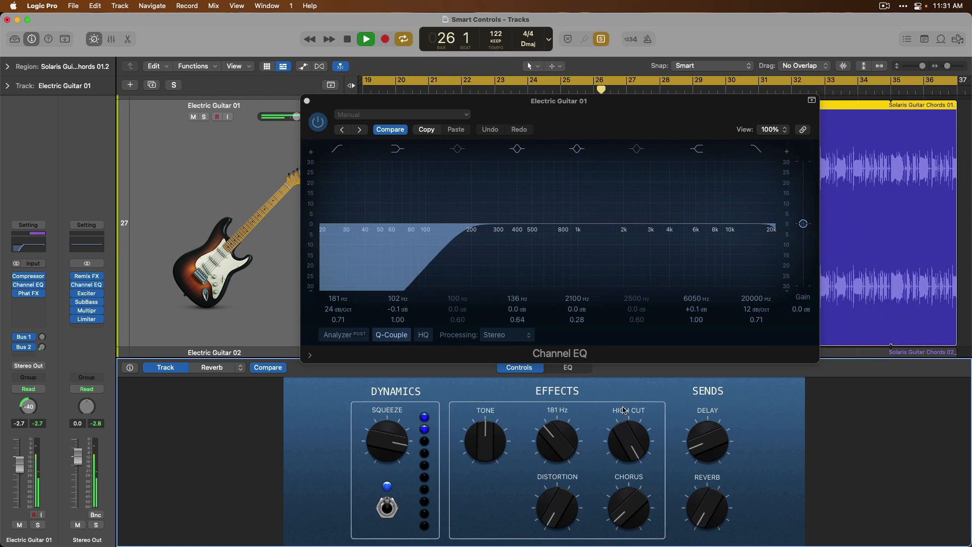
{"action": "left_click_drag", "start_coordinate": [626, 426], "coordinate": [621, 476]}
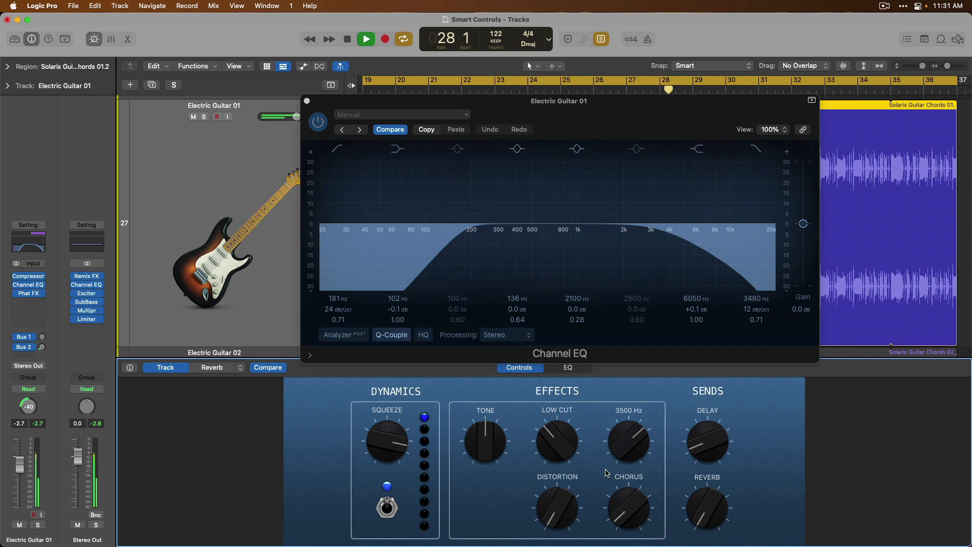
Raise Low Cut to 380 Hz, stop playback and close the Channel EQ
{"action": "left_click_drag", "start_coordinate": [552, 454], "coordinate": [552, 444]}
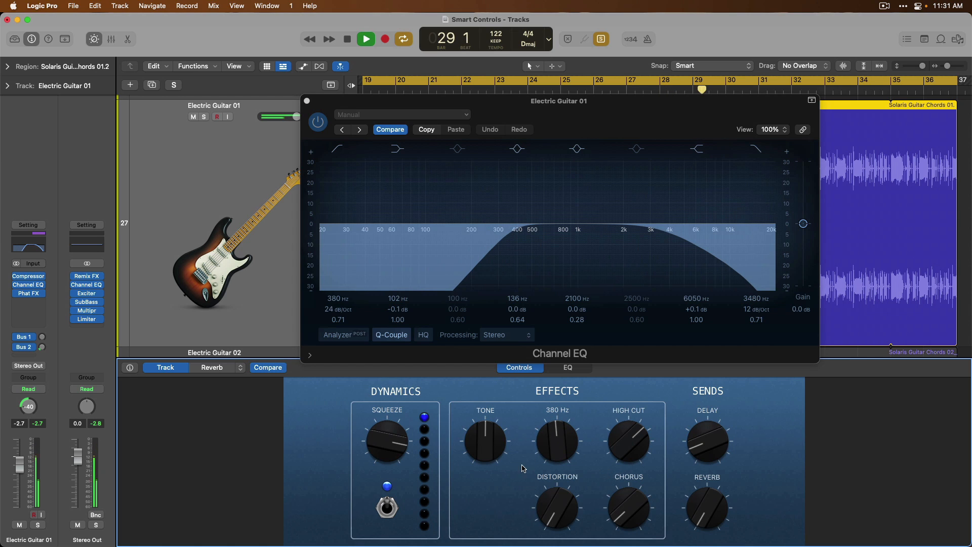
{"action": "key", "text": "space"}
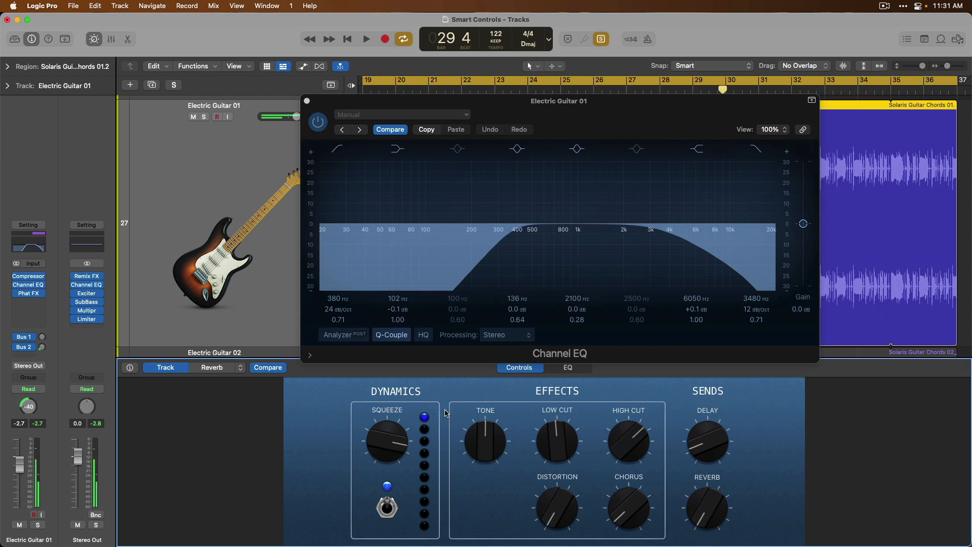
{"action": "left_click", "coordinate": [307, 100]}
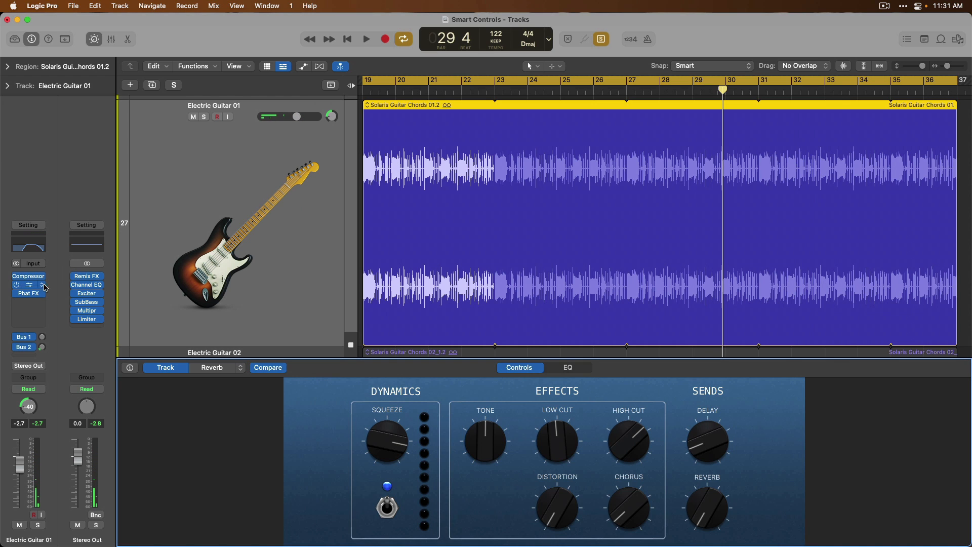
Open the guitar's Phat FX, move it above the Smart Controls and scale its view to 86%
{"action": "left_click", "coordinate": [30, 294]}
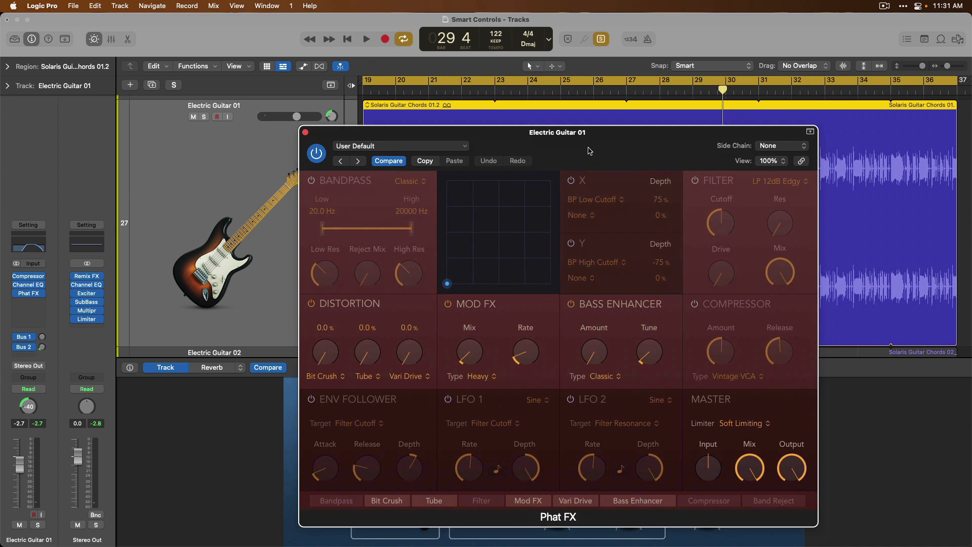
{"action": "left_click_drag", "start_coordinate": [588, 151], "coordinate": [583, 46]}
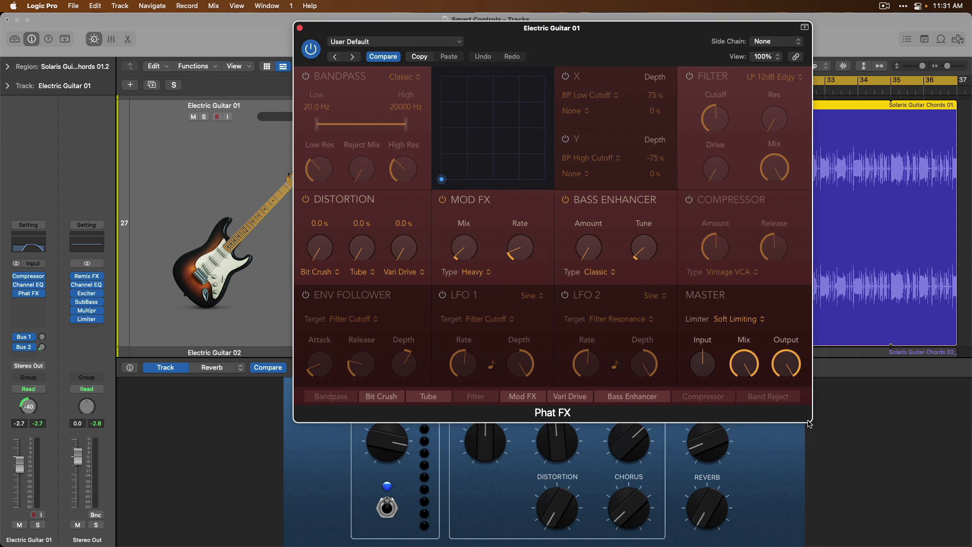
{"action": "left_click_drag", "start_coordinate": [810, 423], "coordinate": [735, 381]}
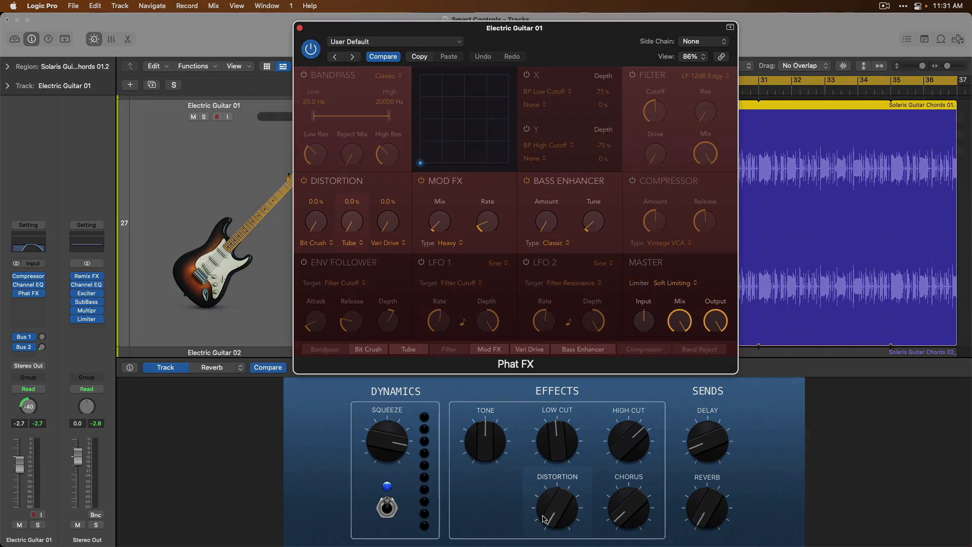
Sweep Distortion up to 29.9% and Chorus up to 40%, and bring Distortion back to 6.0% with a lower Chorus amount
{"action": "left_click_drag", "start_coordinate": [546, 517], "coordinate": [546, 482]}
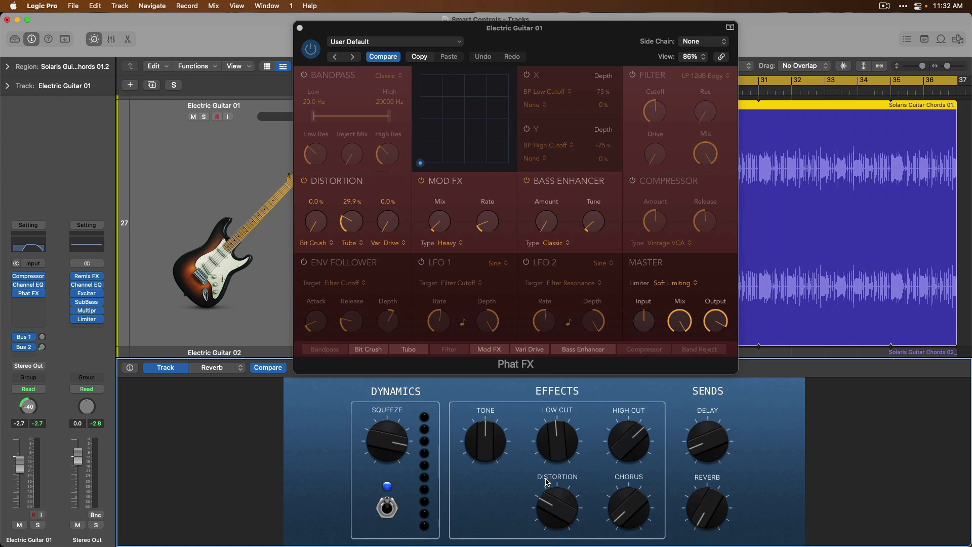
{"action": "left_click_drag", "start_coordinate": [609, 501], "coordinate": [618, 459]}
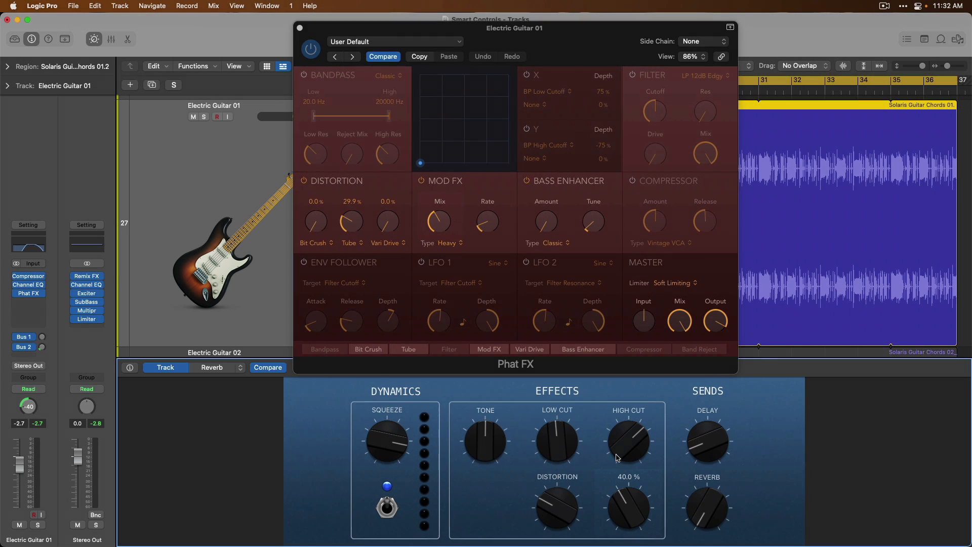
{"action": "left_click_drag", "start_coordinate": [615, 503], "coordinate": [615, 545]}
{"action": "mouse_move", "coordinate": [556, 500]}
{"action": "left_mouse_down"}
{"action": "mouse_move", "coordinate": [554, 523]}
{"action": "mouse_move", "coordinate": [559, 502]}
{"action": "left_mouse_up"}
{"action": "left_click_drag", "start_coordinate": [620, 507], "coordinate": [563, 502]}
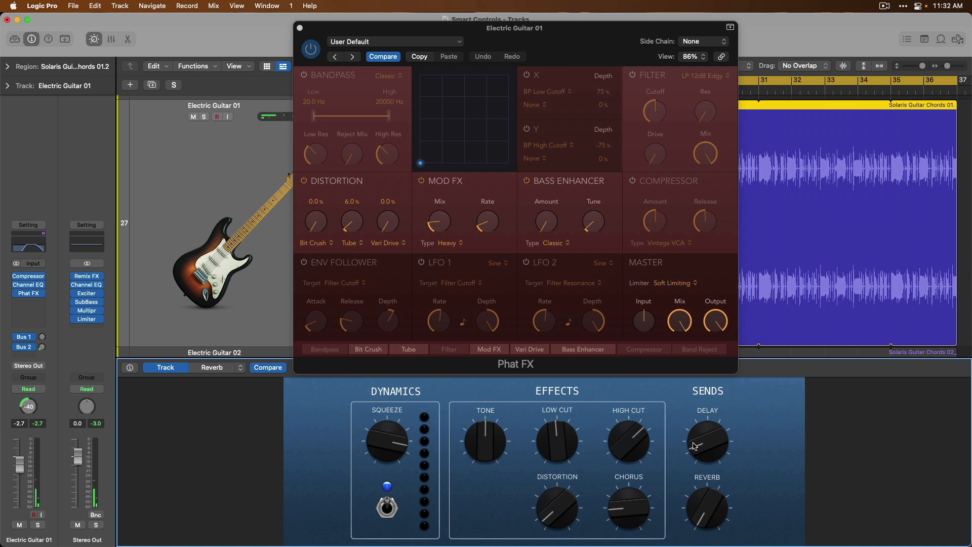
Show the guitar's Bus 1 and Bus 2 channels, and raise Delay to about -9.7 dB and Reverb to -3.7 dB during playback
{"action": "left_click", "coordinate": [31, 342]}
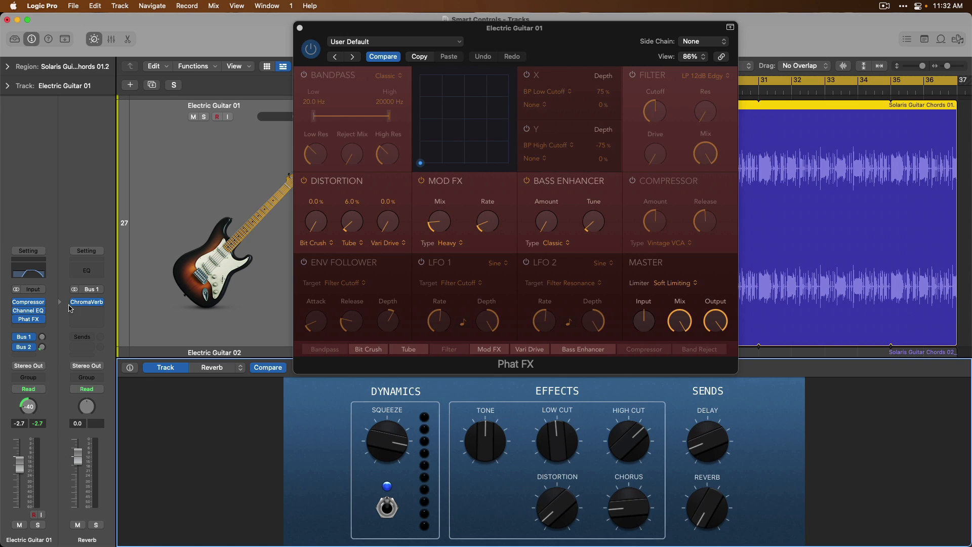
{"action": "left_click", "coordinate": [34, 348]}
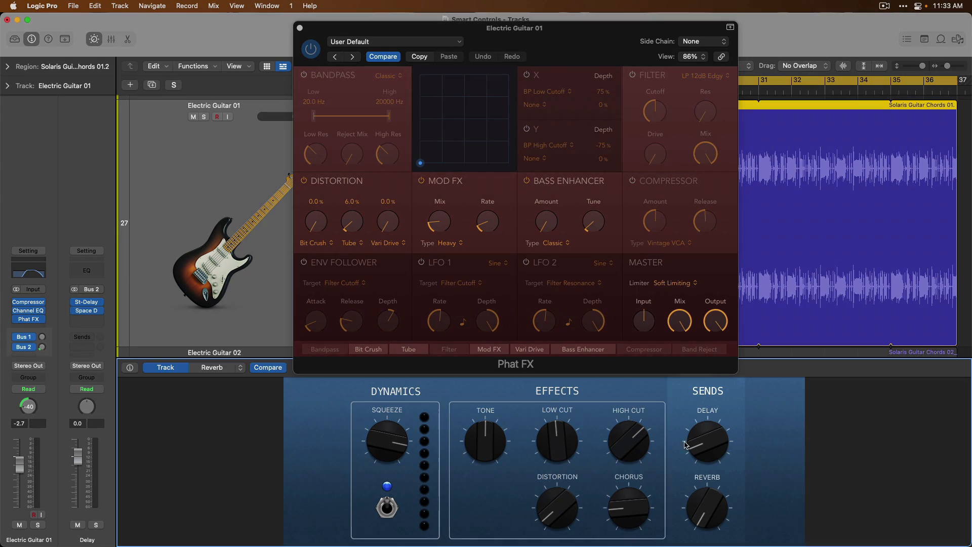
{"action": "key", "text": "space"}
{"action": "left_click_drag", "start_coordinate": [707, 447], "coordinate": [708, 406]}
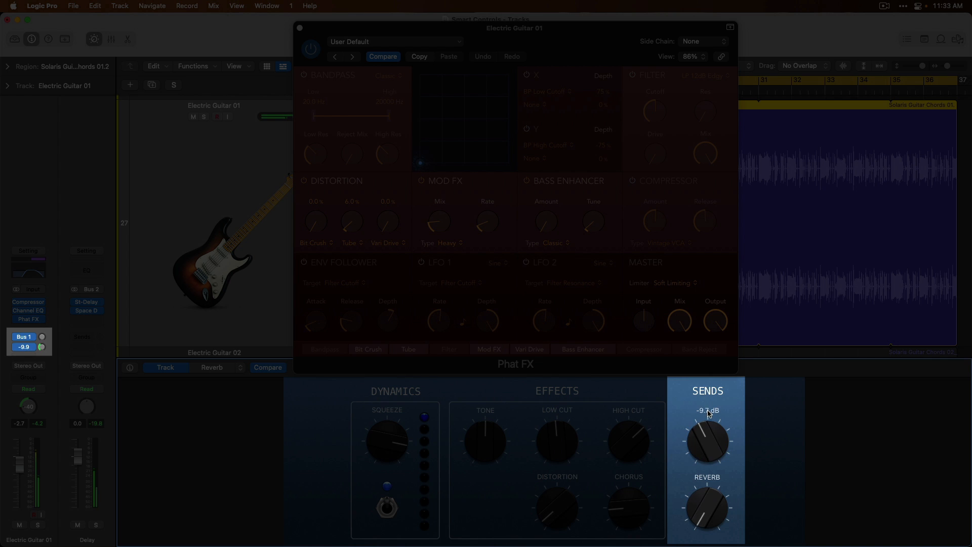
{"action": "left_click_drag", "start_coordinate": [709, 507], "coordinate": [712, 434]}
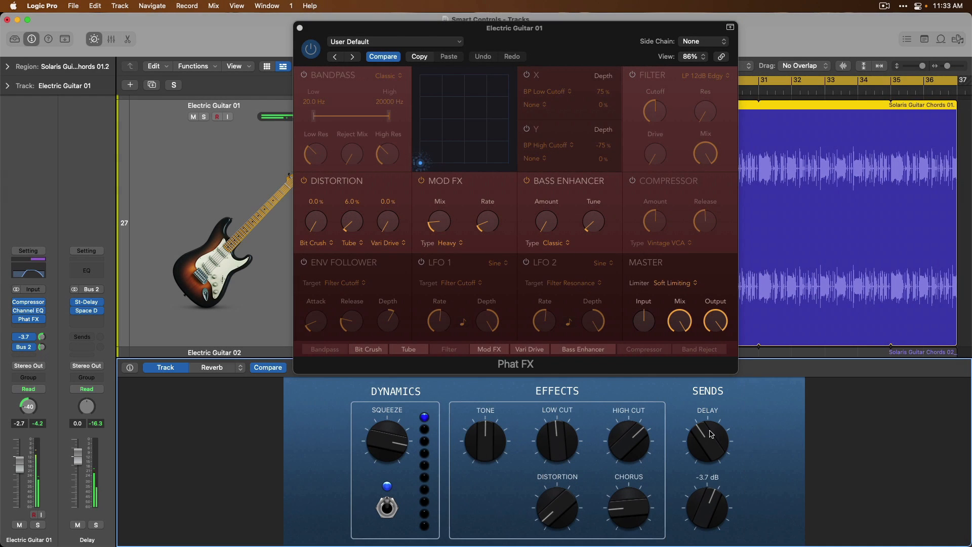
Turn the Reverb and Delay sends down to -∞ and close Phat FX
{"action": "left_click_drag", "start_coordinate": [709, 439], "coordinate": [697, 510]}
{"action": "left_click_drag", "start_coordinate": [705, 440], "coordinate": [705, 469]}
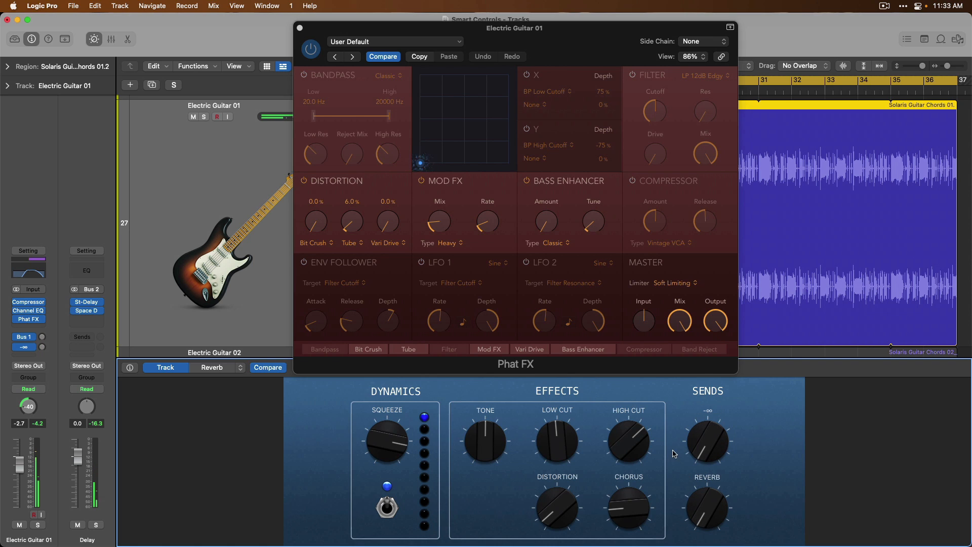
{"action": "left_click", "coordinate": [300, 28]}
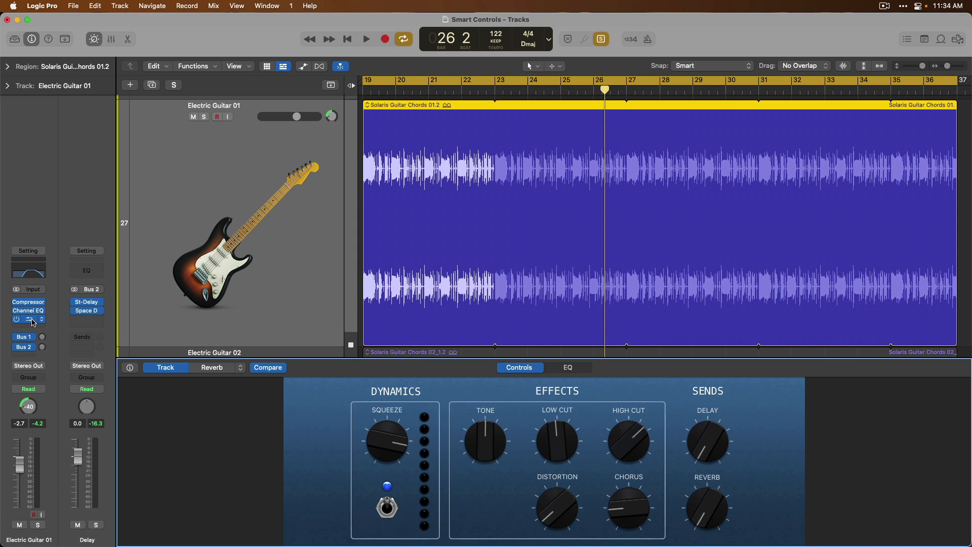
Reopen the guitar's Channel EQ, set Low Cut to 20 Hz and High Cut to 20000 Hz, nudge Tone and close the plug-in
{"action": "left_click", "coordinate": [29, 310]}
{"action": "left_click_drag", "start_coordinate": [557, 441], "coordinate": [561, 517]}
{"action": "left_click_drag", "start_coordinate": [614, 439], "coordinate": [616, 359]}
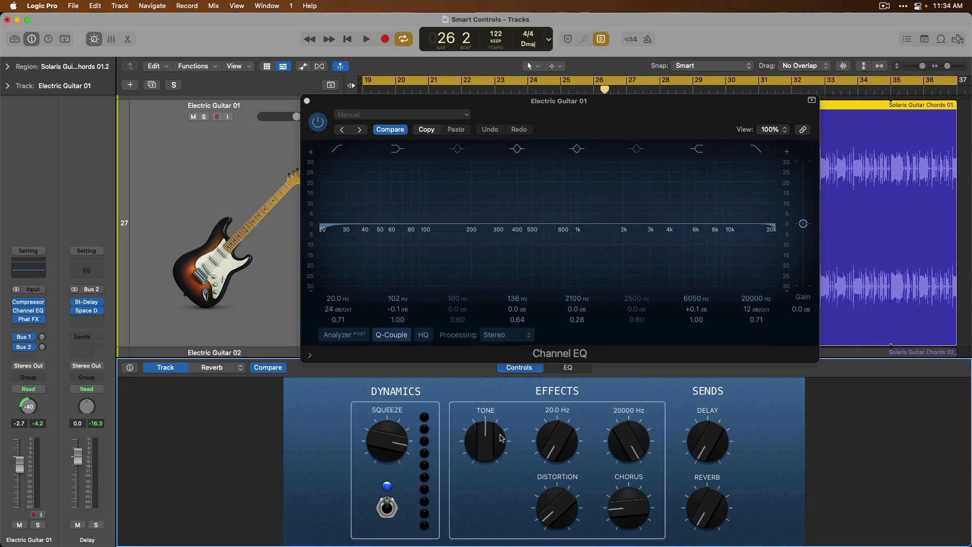
{"action": "mouse_move", "coordinate": [498, 441]}
{"action": "left_mouse_down"}
{"action": "mouse_move", "coordinate": [499, 414]}
{"action": "mouse_move", "coordinate": [491, 462]}
{"action": "mouse_move", "coordinate": [494, 439]}
{"action": "left_mouse_up"}
{"action": "left_click", "coordinate": [308, 102]}
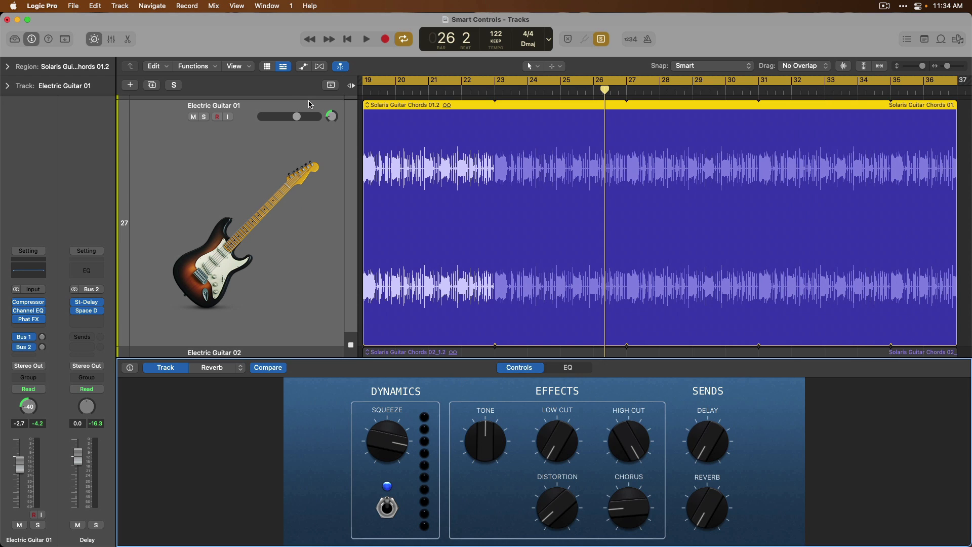
Zoom out to the whole arrangement, select the Solaris drum track and zoom in on its Solaris Claps 01 region
{"action": "key", "text": "z"}
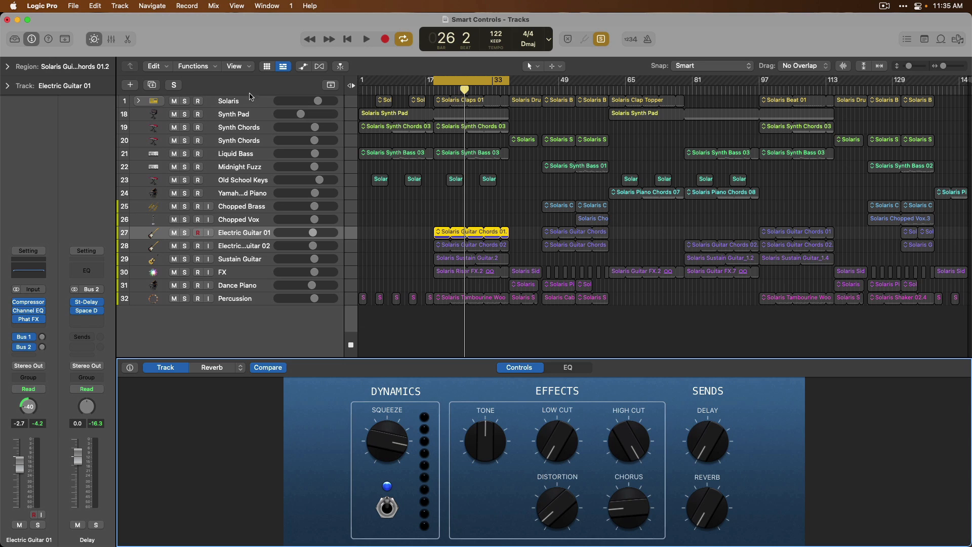
{"action": "left_click", "coordinate": [216, 102]}
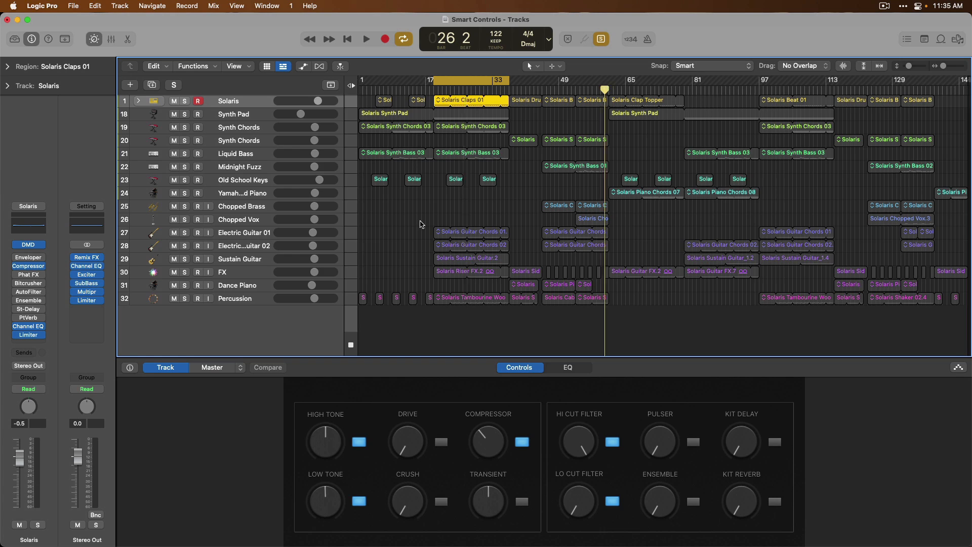
{"action": "key", "text": "z"}
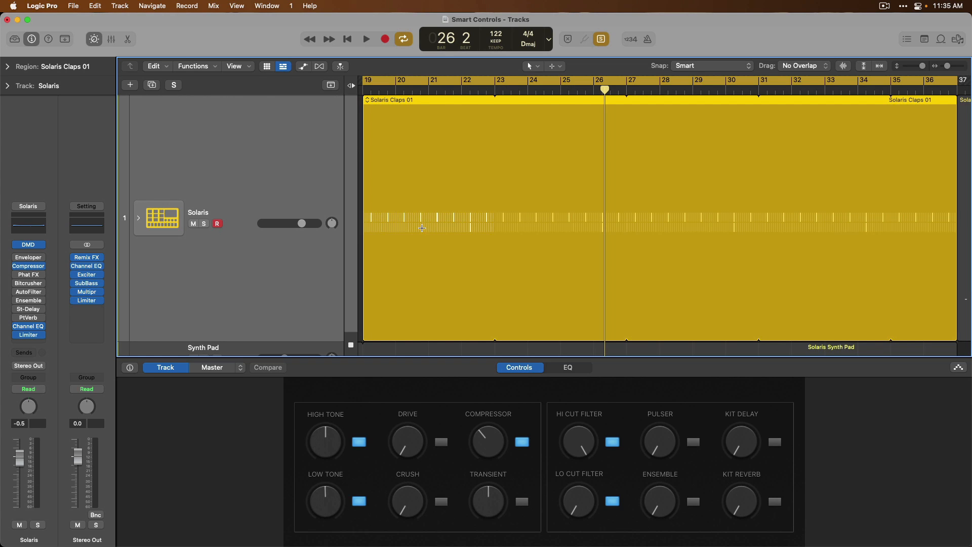
Play the claps loop, switch on Drive and raise its knob to just below the middle
{"action": "left_click", "coordinate": [442, 442]}
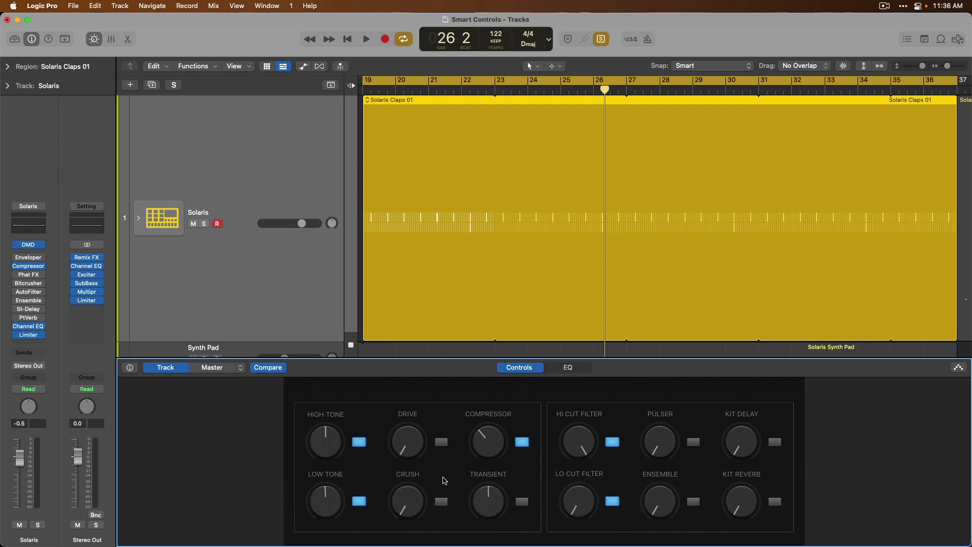
{"action": "key", "text": "space"}
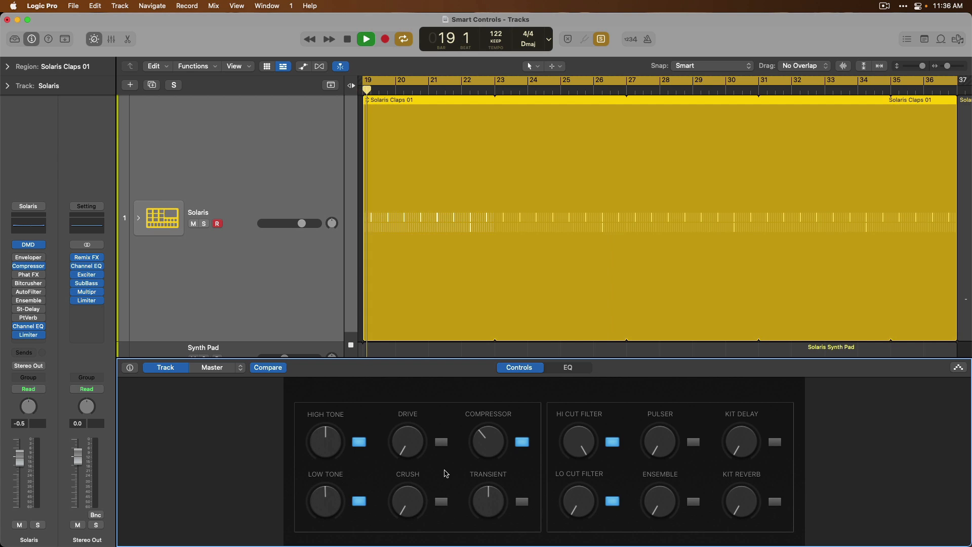
{"action": "left_click", "coordinate": [440, 443]}
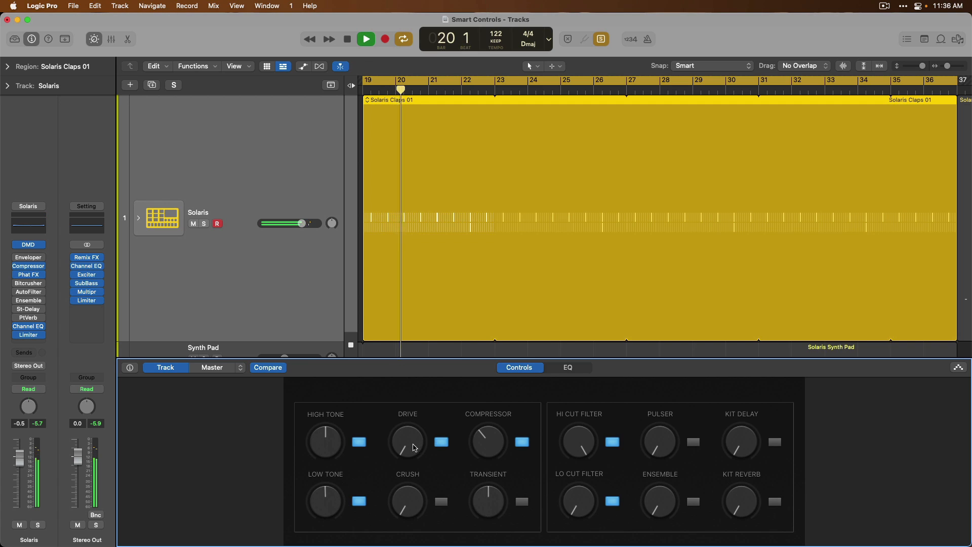
{"action": "left_click_drag", "start_coordinate": [415, 446], "coordinate": [412, 386]}
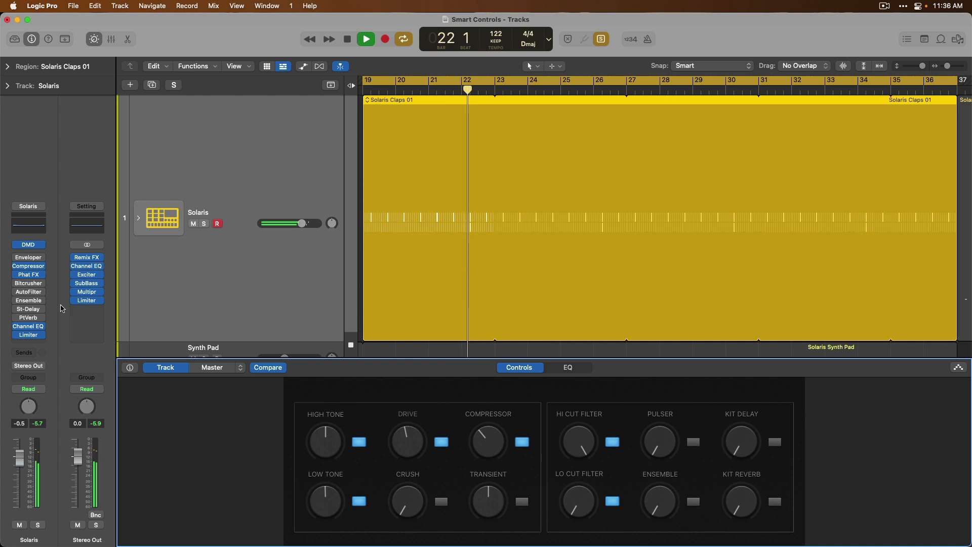
Open the Solaris track's AutoFilter above the Smart Controls, switch on Pulser and raise it to 55%
{"action": "left_click", "coordinate": [28, 291]}
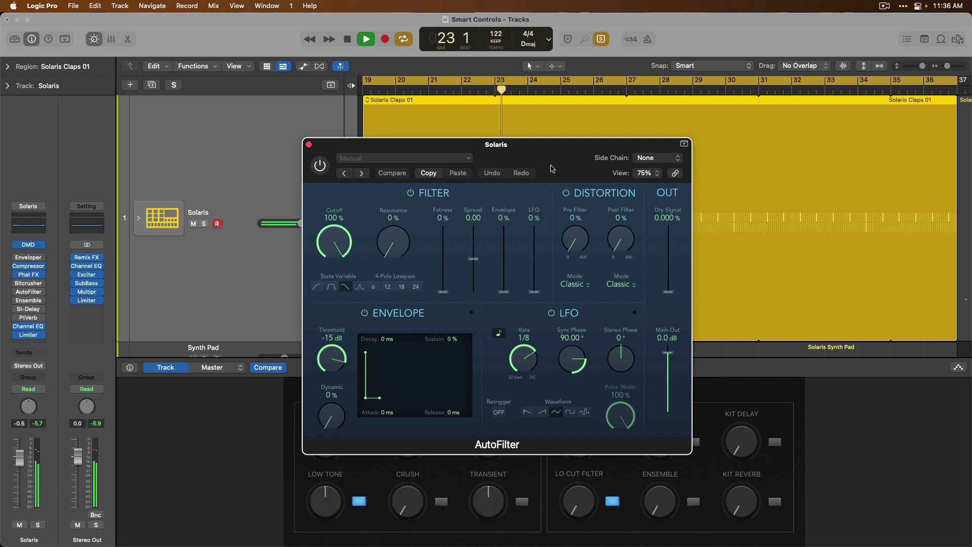
{"action": "left_click_drag", "start_coordinate": [554, 161], "coordinate": [593, 89]}
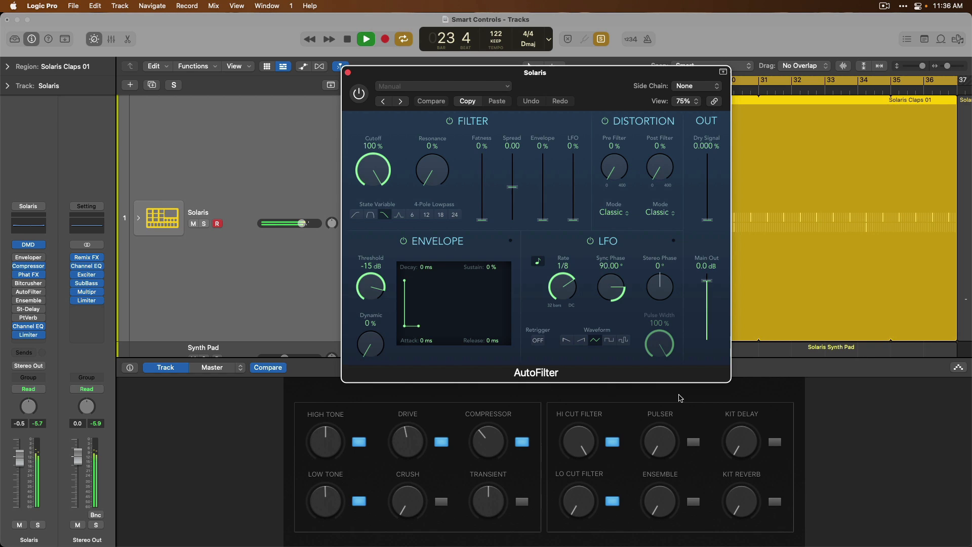
{"action": "left_click", "coordinate": [693, 442]}
{"action": "left_click_drag", "start_coordinate": [672, 448], "coordinate": [667, 379]}
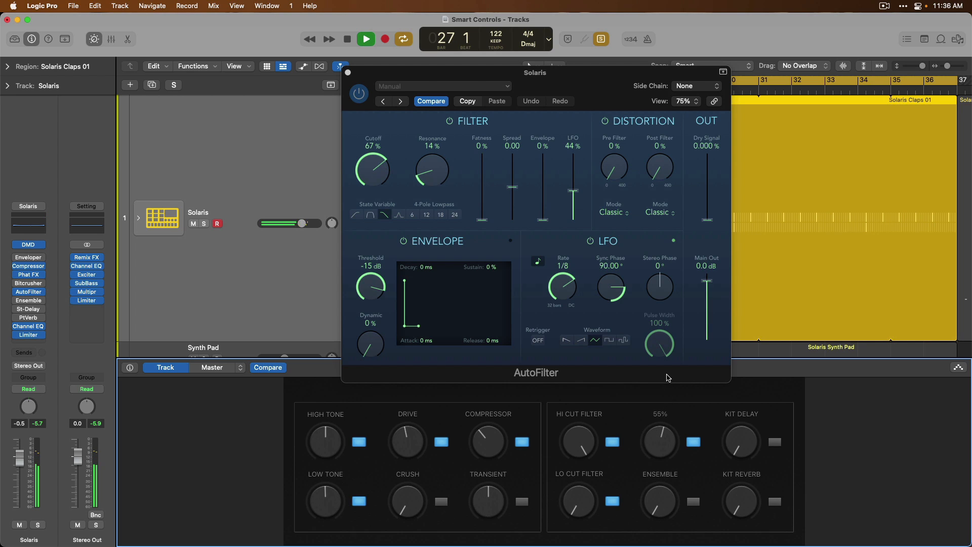
Open the Ensemble plug-in above the Smart Controls, switch on the Ensemble control and raise its knob to about halfway
{"action": "left_click", "coordinate": [29, 301]}
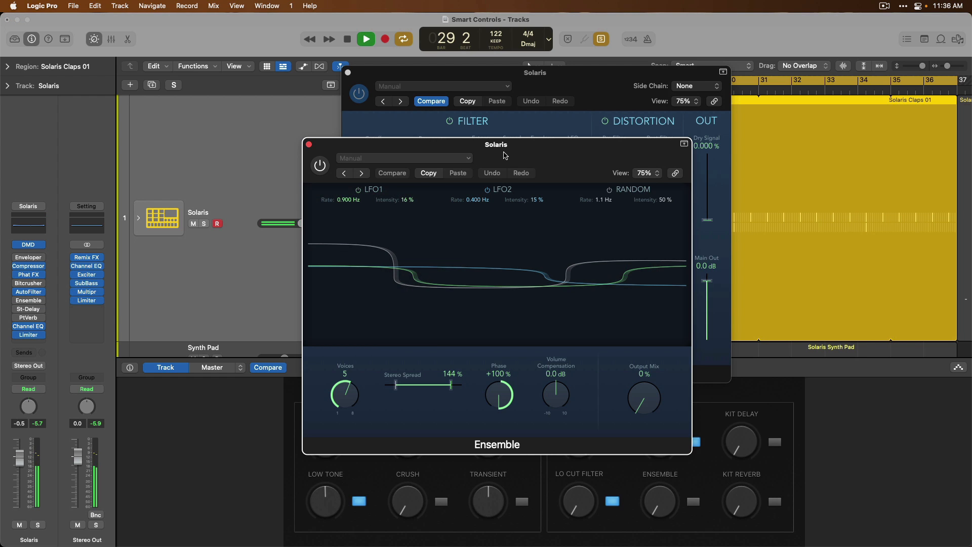
{"action": "left_click_drag", "start_coordinate": [505, 155], "coordinate": [499, 65]}
{"action": "left_click", "coordinate": [693, 500]}
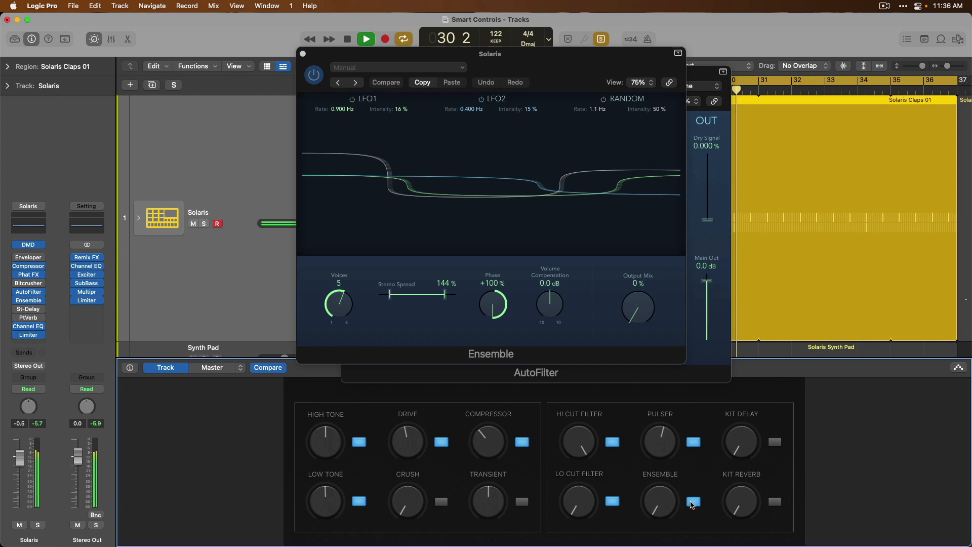
{"action": "left_click_drag", "start_coordinate": [660, 498], "coordinate": [655, 443]}
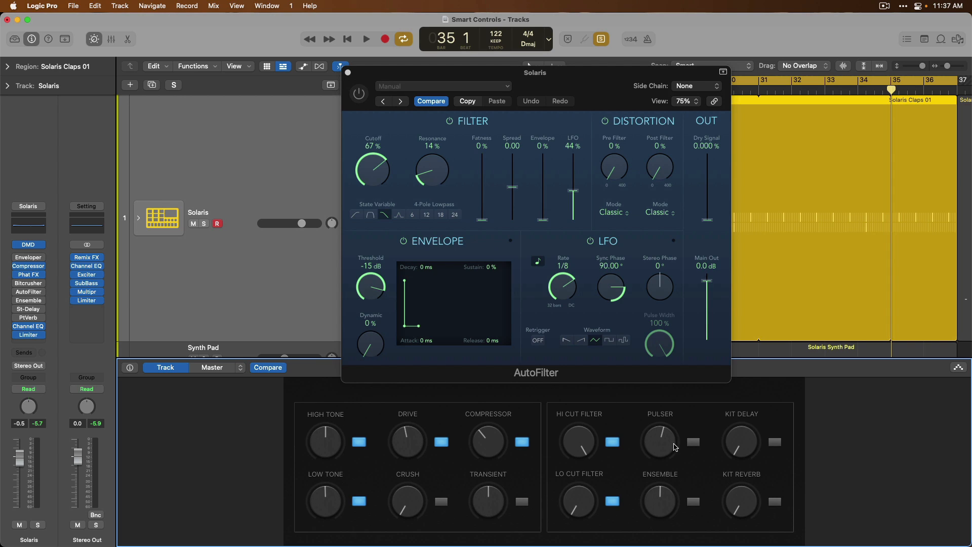
Switch Pulser on, nudge its knob slightly, switch it off again and close the AutoFilter
{"action": "left_click", "coordinate": [693, 442]}
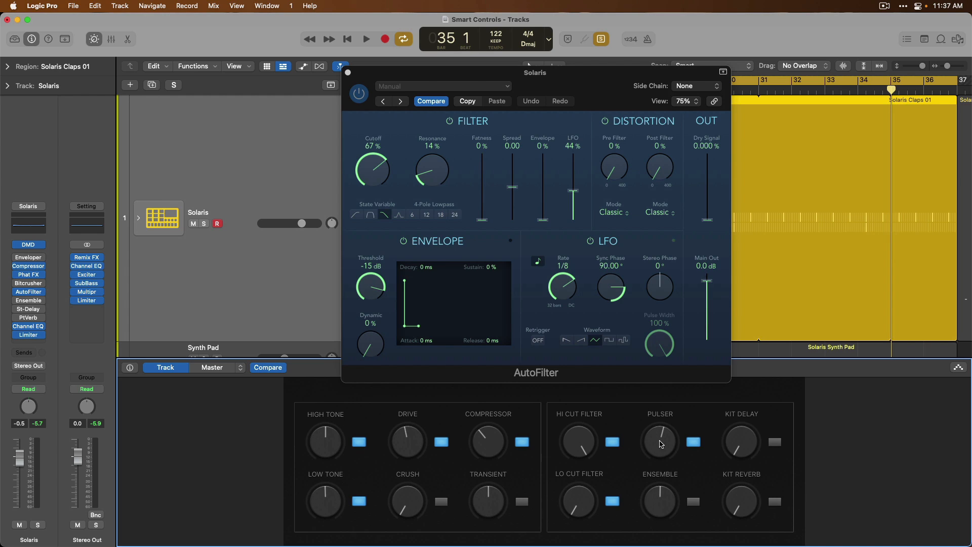
{"action": "mouse_move", "coordinate": [661, 443]}
{"action": "left_mouse_down"}
{"action": "mouse_move", "coordinate": [656, 484]}
{"action": "mouse_move", "coordinate": [654, 427]}
{"action": "mouse_move", "coordinate": [653, 452]}
{"action": "left_mouse_up"}
{"action": "left_click", "coordinate": [693, 442]}
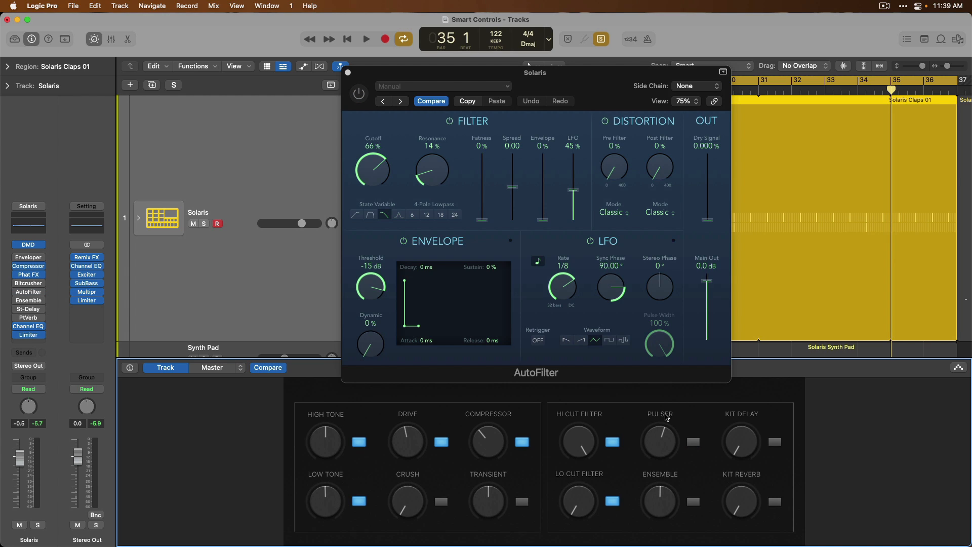
{"action": "left_click", "coordinate": [348, 74]}
Zoom out to all tracks, select the Synth Chords track (19) and reduce the height of the Smart Controls pane
{"action": "key", "text": "z"}
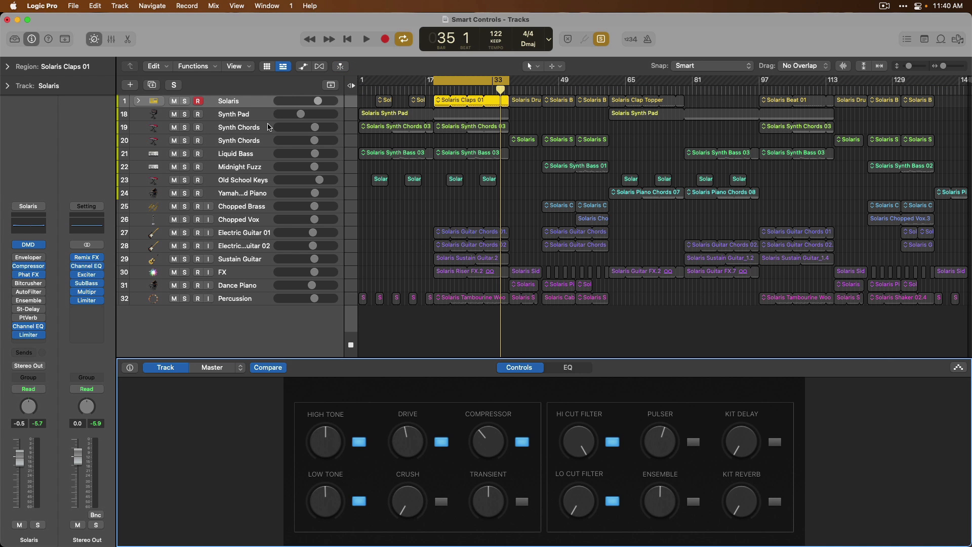
{"action": "left_click", "coordinate": [266, 127]}
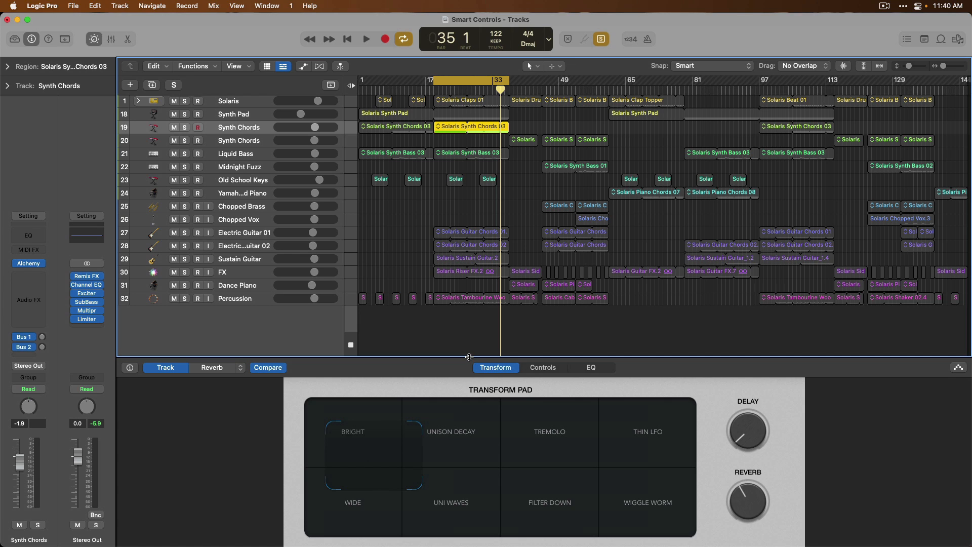
{"action": "left_click_drag", "start_coordinate": [469, 357], "coordinate": [470, 384]}
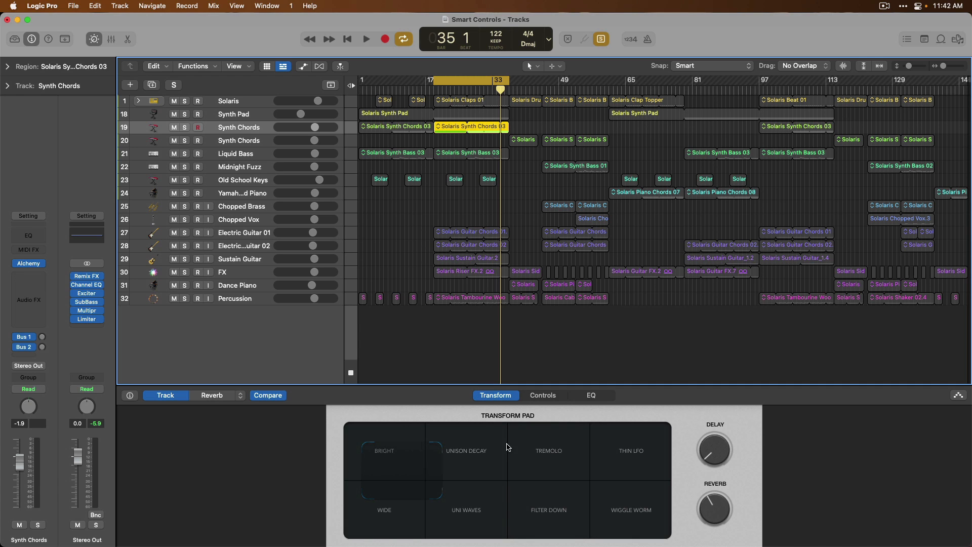
Reduce the Smart Controls pane slightly so Transform and Controls share one page, and zoom in on the selected Synth Chords region
{"action": "left_click", "coordinate": [538, 396]}
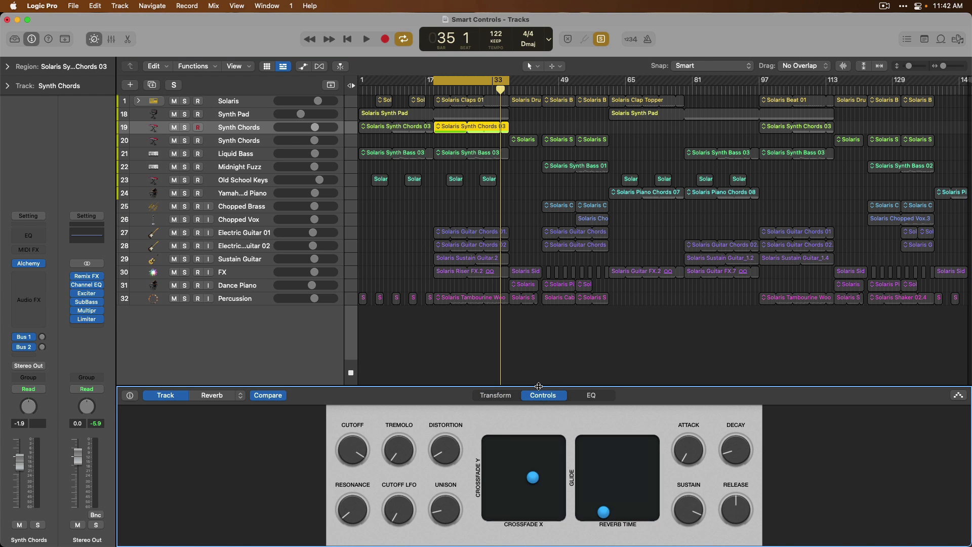
{"action": "left_click_drag", "start_coordinate": [538, 386], "coordinate": [537, 394]}
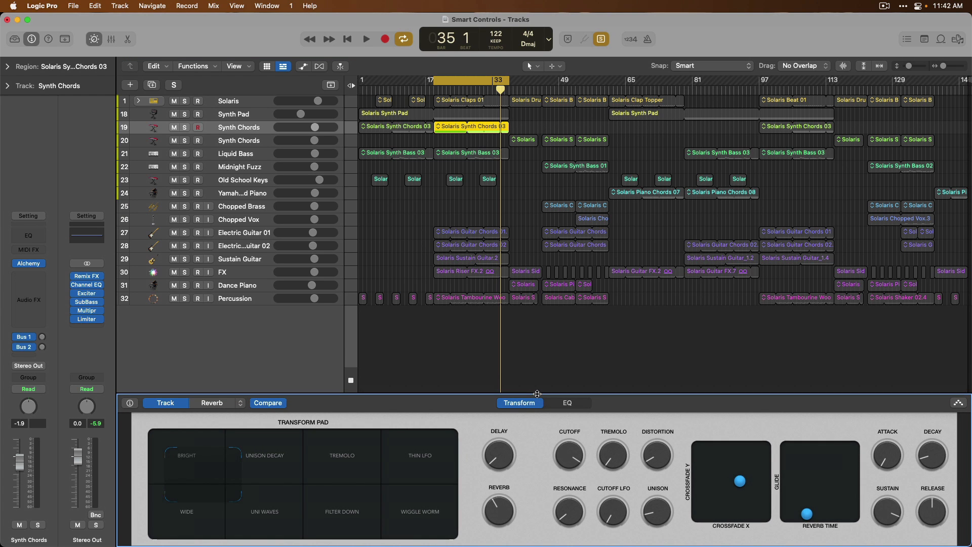
{"action": "key", "text": "z"}
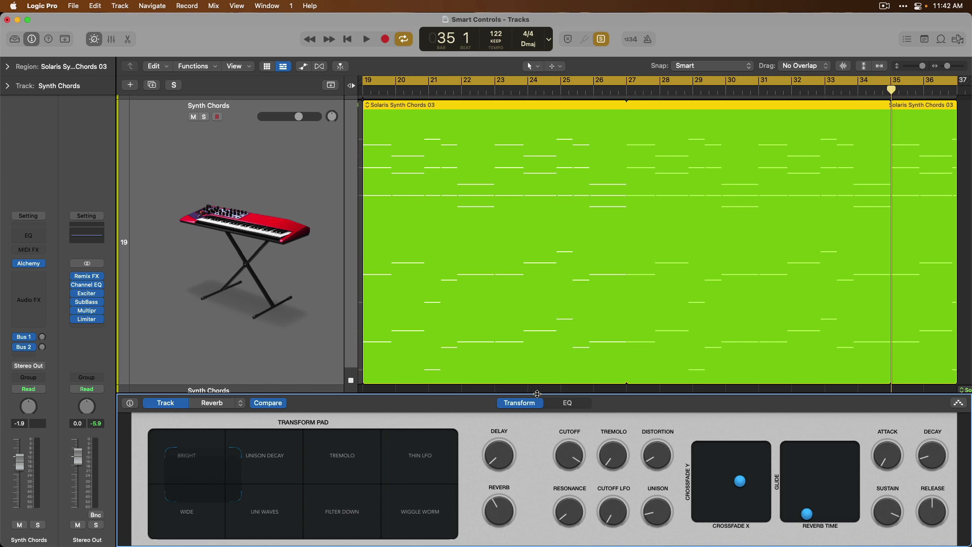
Play the Synth Chords region while shifting the Transform Pad frame slightly and raising Delay to 12%, and stop playback
{"action": "key", "text": "space"}
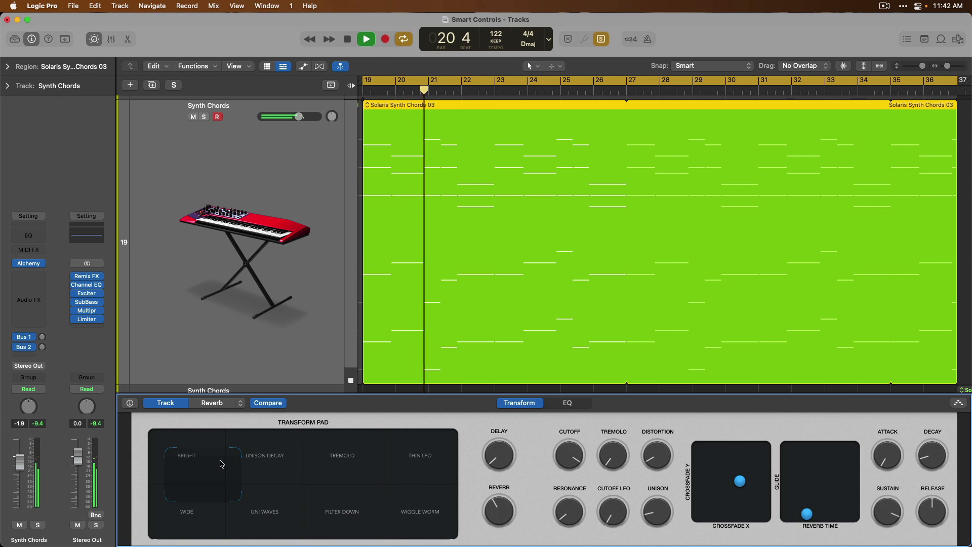
{"action": "mouse_move", "coordinate": [235, 471]}
{"action": "left_mouse_down"}
{"action": "mouse_move", "coordinate": [286, 487]}
{"action": "mouse_move", "coordinate": [368, 457]}
{"action": "mouse_move", "coordinate": [419, 491]}
{"action": "mouse_move", "coordinate": [320, 490]}
{"action": "mouse_move", "coordinate": [229, 474]}
{"action": "left_mouse_up"}
{"action": "left_click_drag", "start_coordinate": [491, 457], "coordinate": [494, 431]}
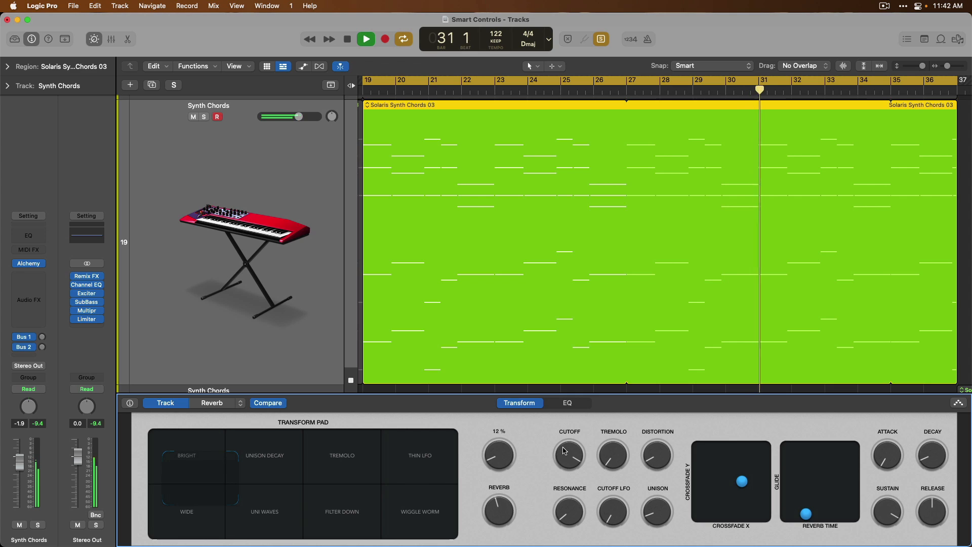
{"action": "left_click_drag", "start_coordinate": [564, 450], "coordinate": [530, 446]}
{"action": "key", "text": "space"}
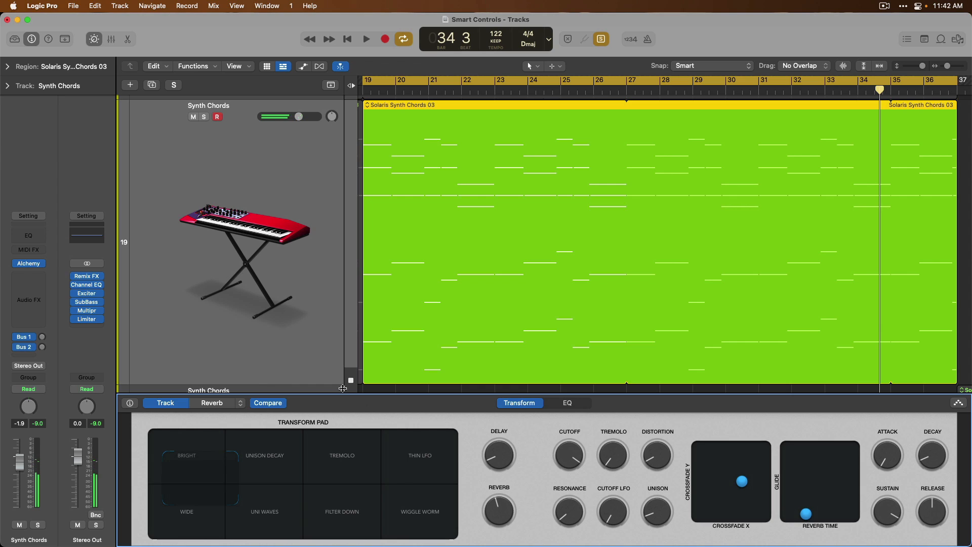
Open the Synth Chords track's Alchemy plug-in, place its window above the Smart Controls and shrink the view to 93%
{"action": "mouse_move", "coordinate": [41, 269]}
{"action": "left_click", "coordinate": [31, 264]}
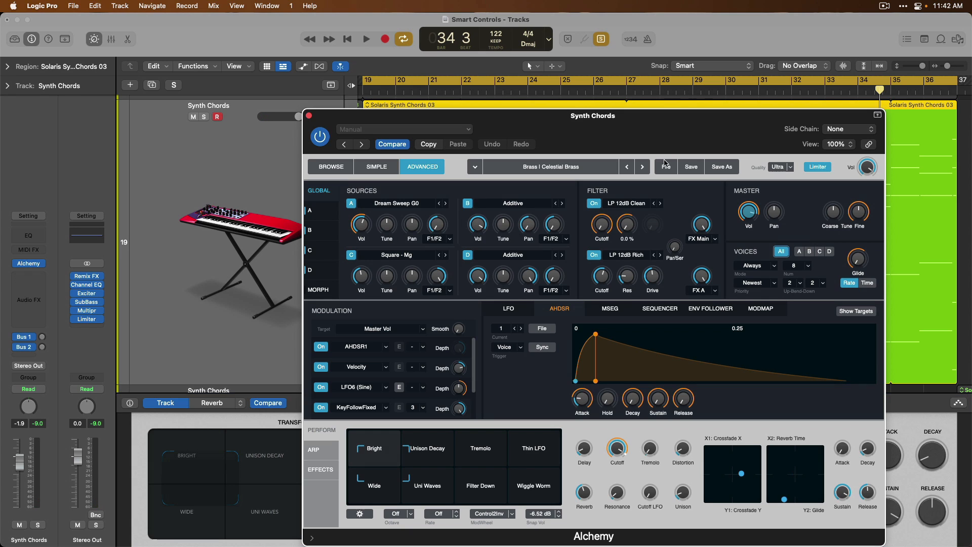
{"action": "left_click_drag", "start_coordinate": [683, 135], "coordinate": [579, 40]}
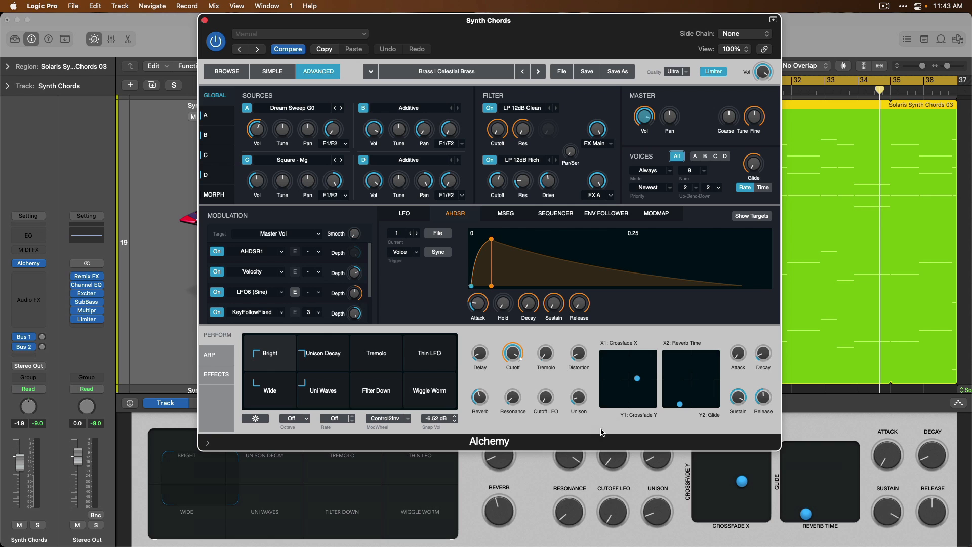
{"action": "left_click_drag", "start_coordinate": [781, 447], "coordinate": [571, 381]}
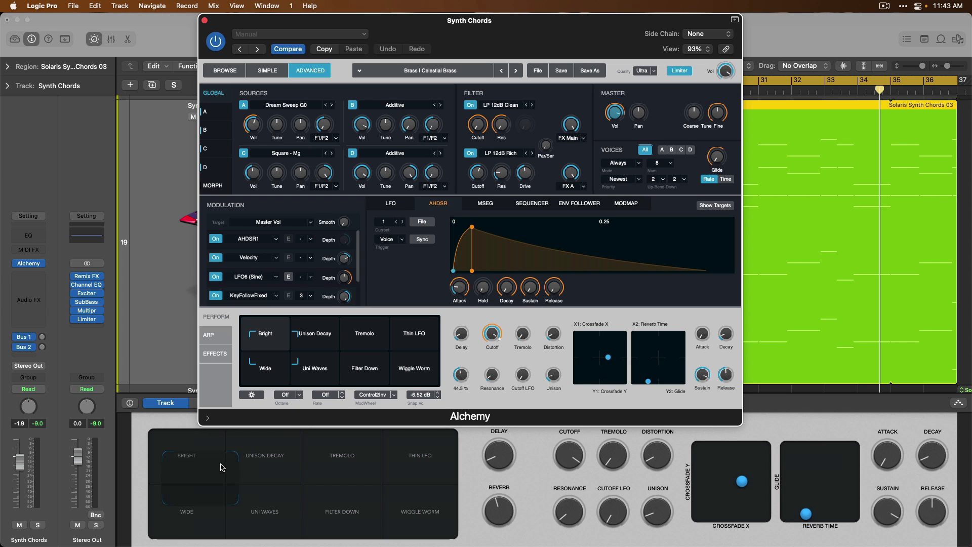
Move the Transform Pad to Unison Decay, set Reverb to about 26% and close Alchemy
{"action": "left_click", "coordinate": [273, 463]}
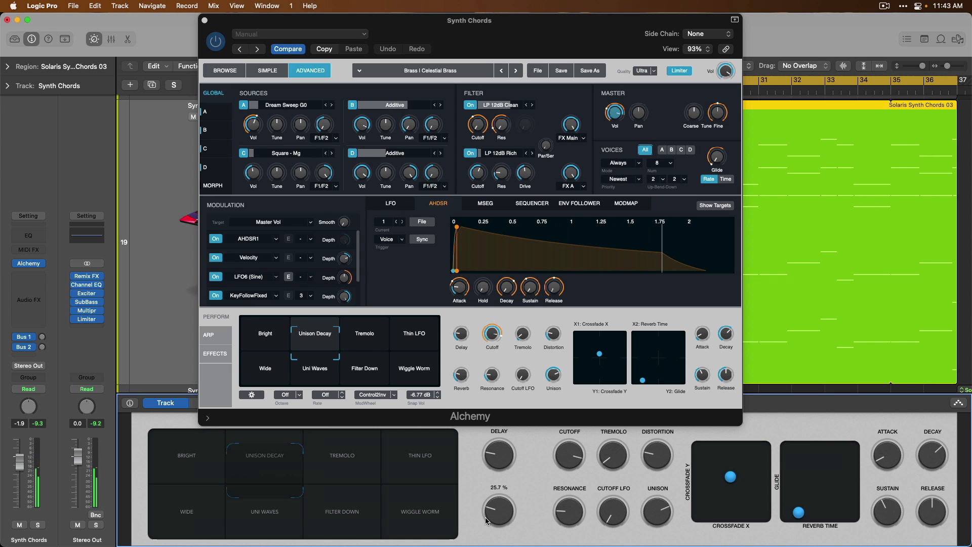
{"action": "left_click_drag", "start_coordinate": [484, 508], "coordinate": [483, 514]}
{"action": "left_click", "coordinate": [206, 20]}
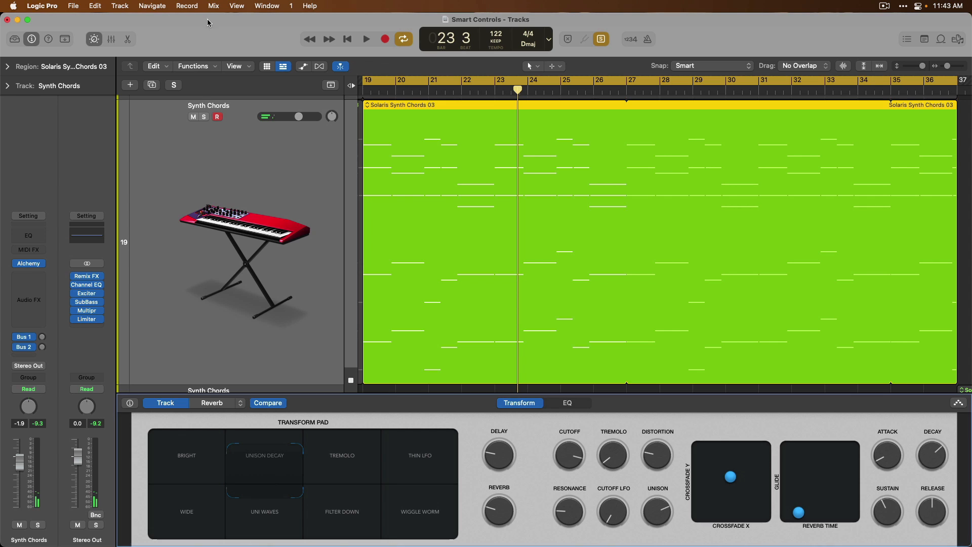
Compare the edited Smart Controls with the saved settings, and hide and show the Smart Controls pane
{"action": "left_click", "coordinate": [273, 403]}
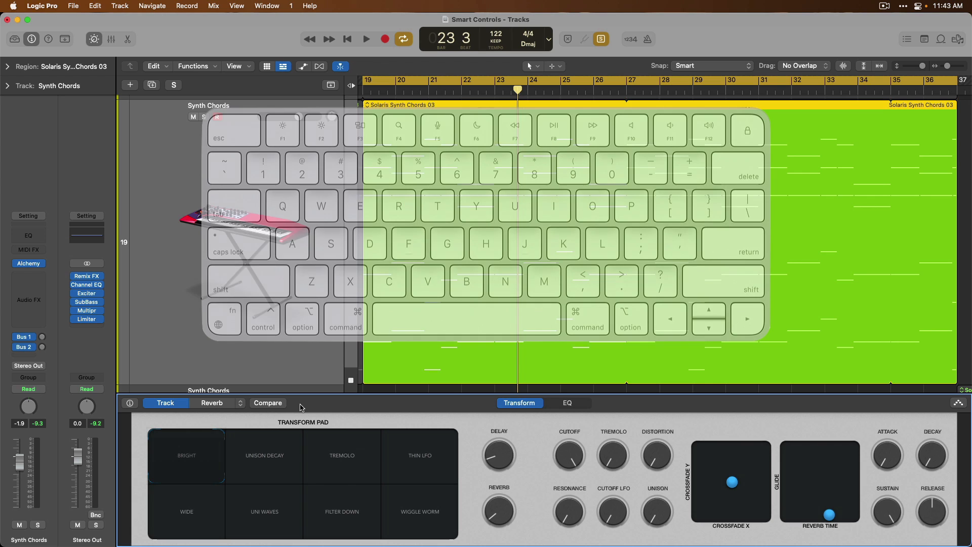
{"action": "key", "text": "b"}
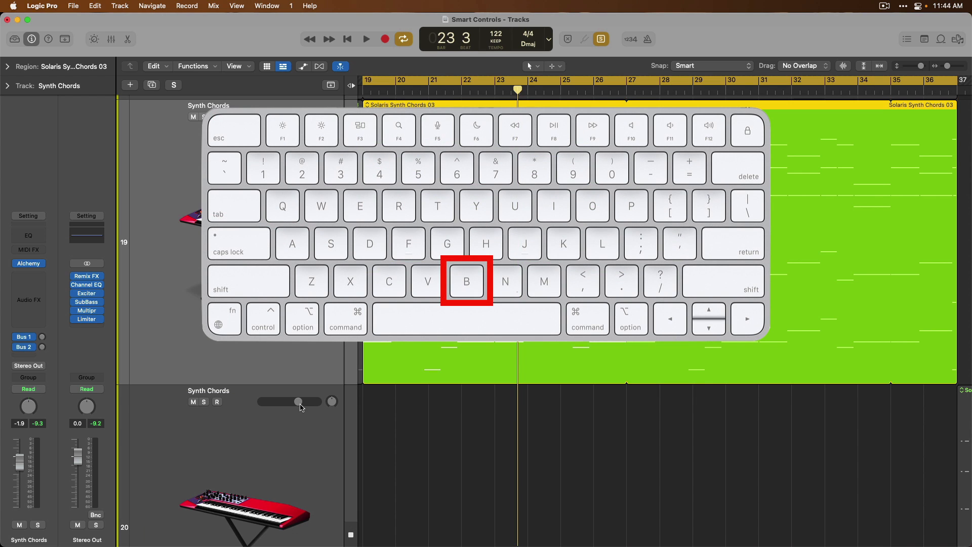
{"action": "key", "text": "b"}
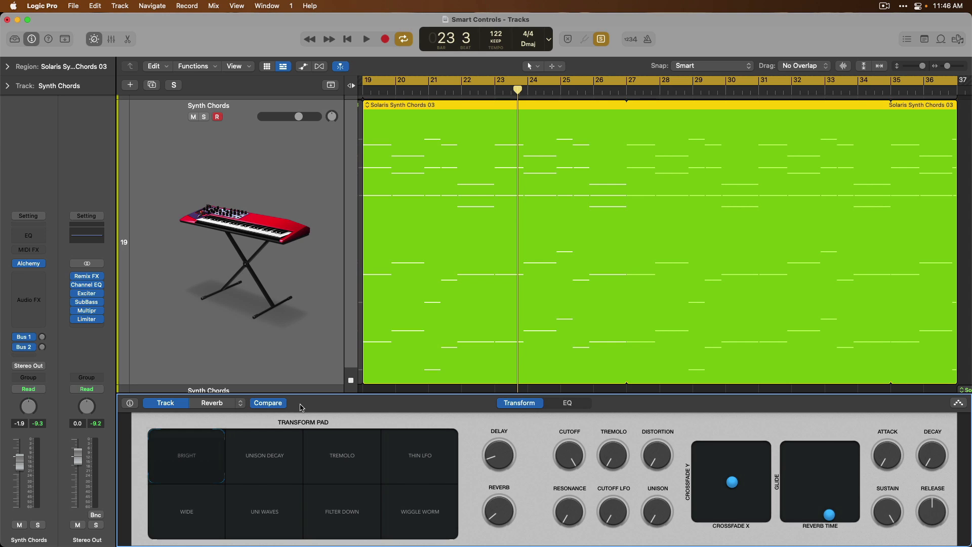
Enlarge the Smart Controls EQ and, during playback, cut 3.5 dB at 74.5 Hz and boost the high shelf 1.4 dB at 2220 Hz
{"action": "left_click", "coordinate": [554, 405]}
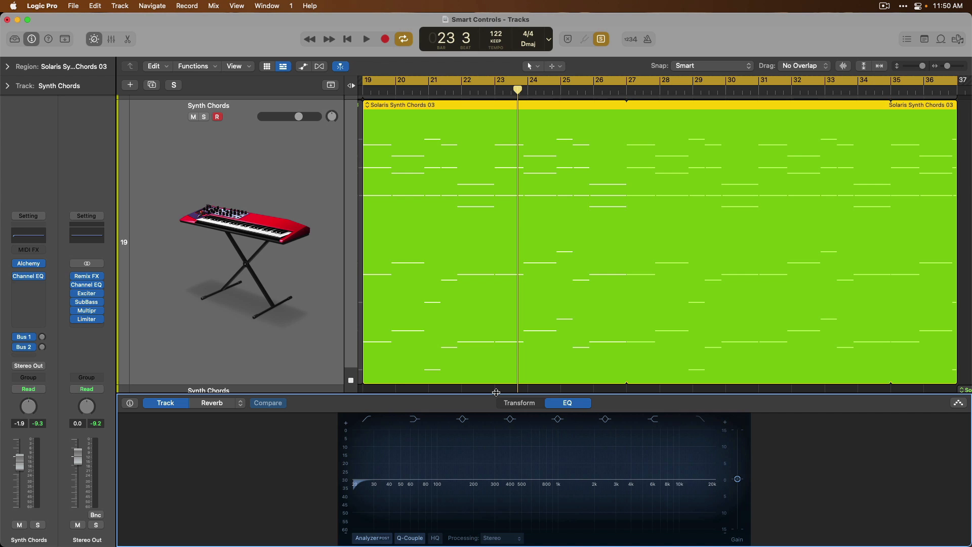
{"action": "left_click_drag", "start_coordinate": [496, 393], "coordinate": [496, 352]}
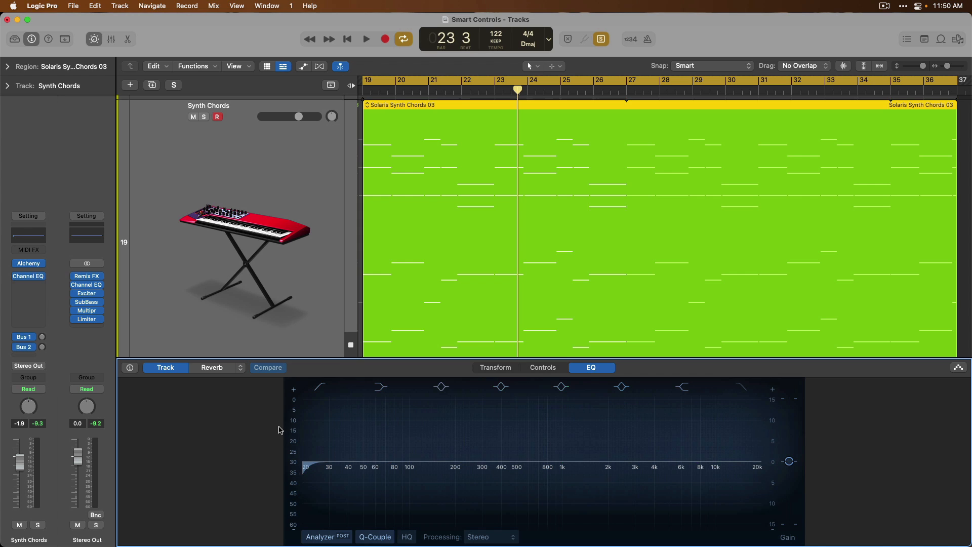
{"action": "key", "text": "space"}
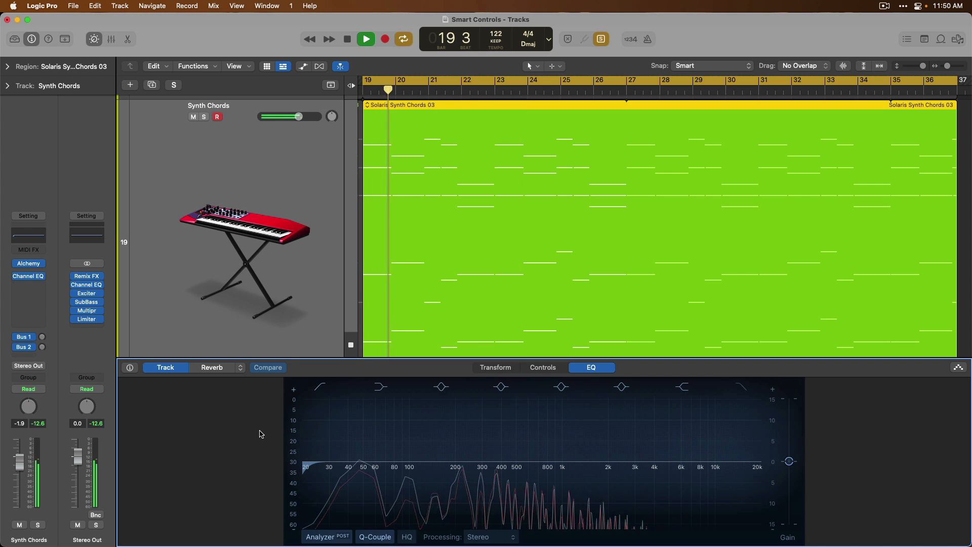
{"action": "left_click_drag", "start_coordinate": [470, 461], "coordinate": [389, 476]}
{"action": "left_click_drag", "start_coordinate": [689, 457], "coordinate": [610, 455]}
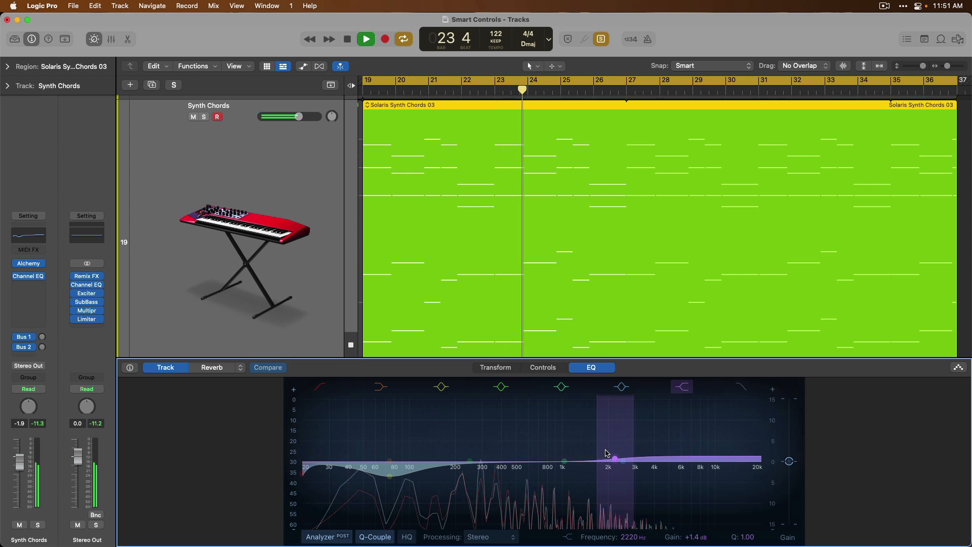
Try the EQ's high-cut band at 9800 Hz and switch it off again
{"action": "left_click", "coordinate": [737, 390]}
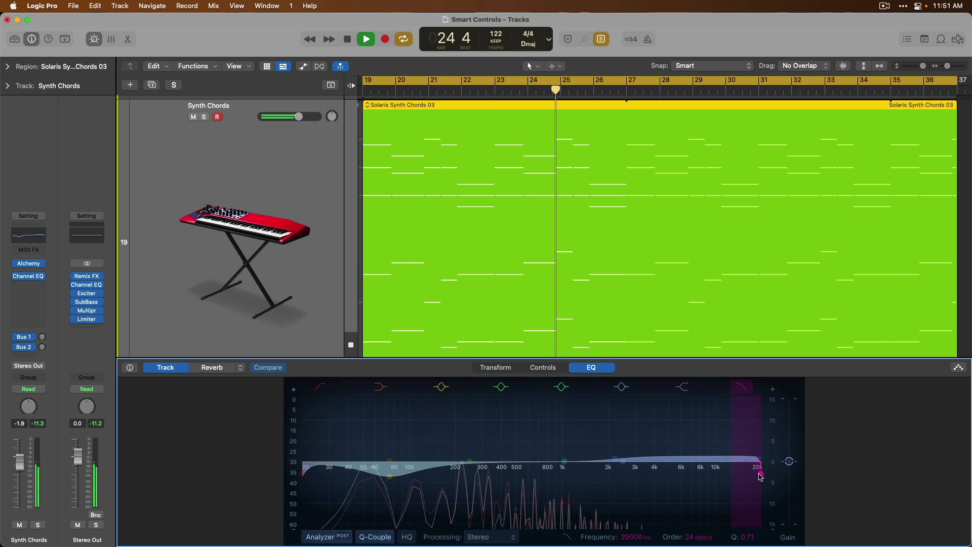
{"action": "left_click_drag", "start_coordinate": [759, 475], "coordinate": [715, 473]}
{"action": "left_click", "coordinate": [738, 391]}
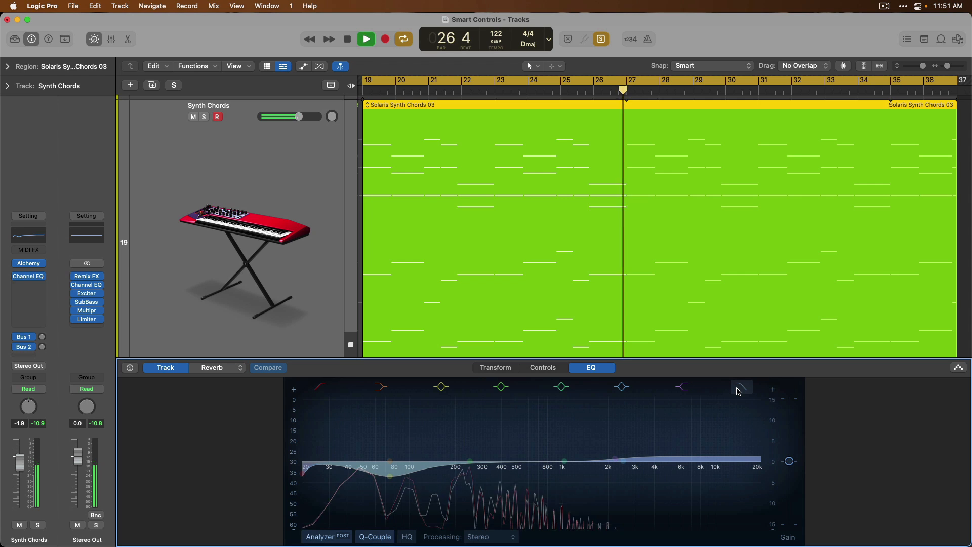
Stop playback, open the Channel EQ plug-in to check its band settings and close it
{"action": "key", "text": "space"}
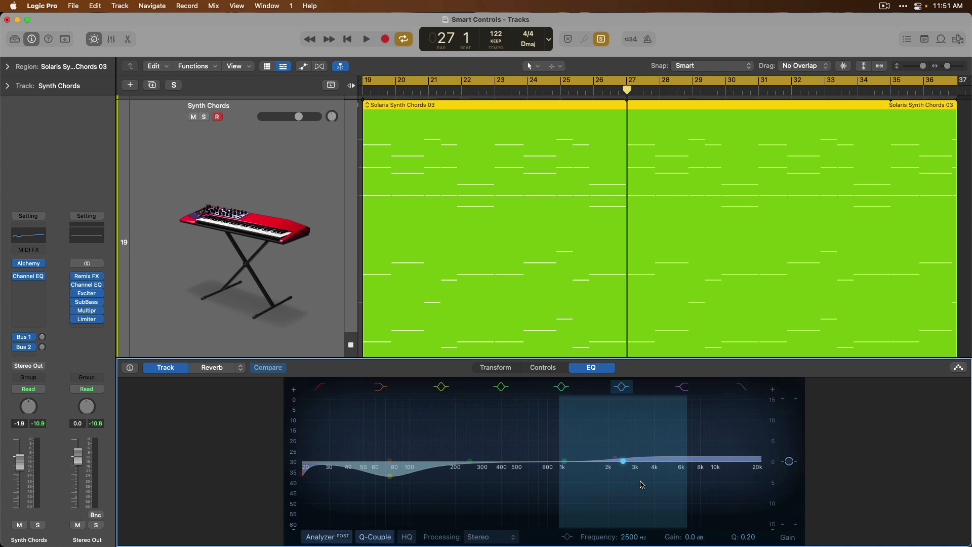
{"action": "left_click", "coordinate": [29, 277]}
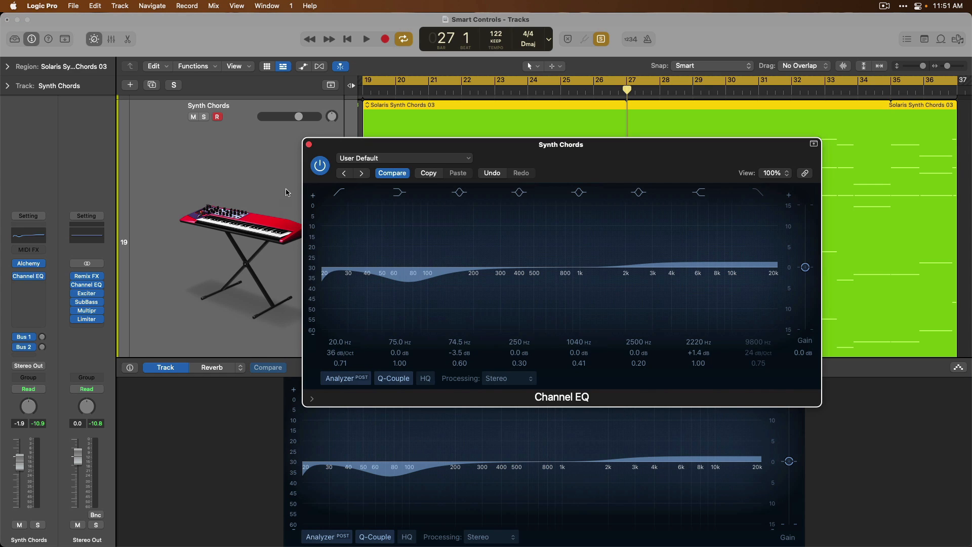
{"action": "left_click", "coordinate": [310, 145]}
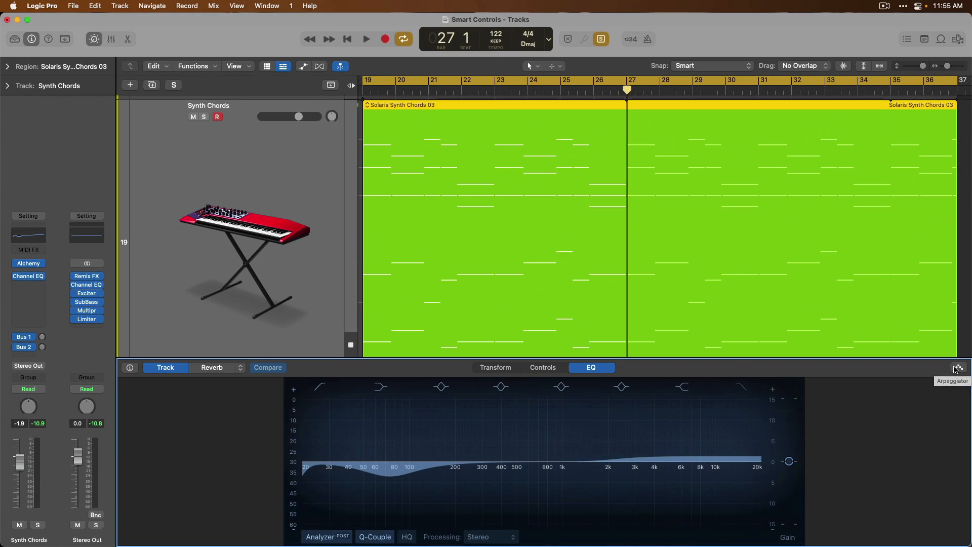
Switch the Synth Chords arpeggiator on, off and on again, and open the Arpeggiator plug-in window
{"action": "left_click", "coordinate": [952, 315]}
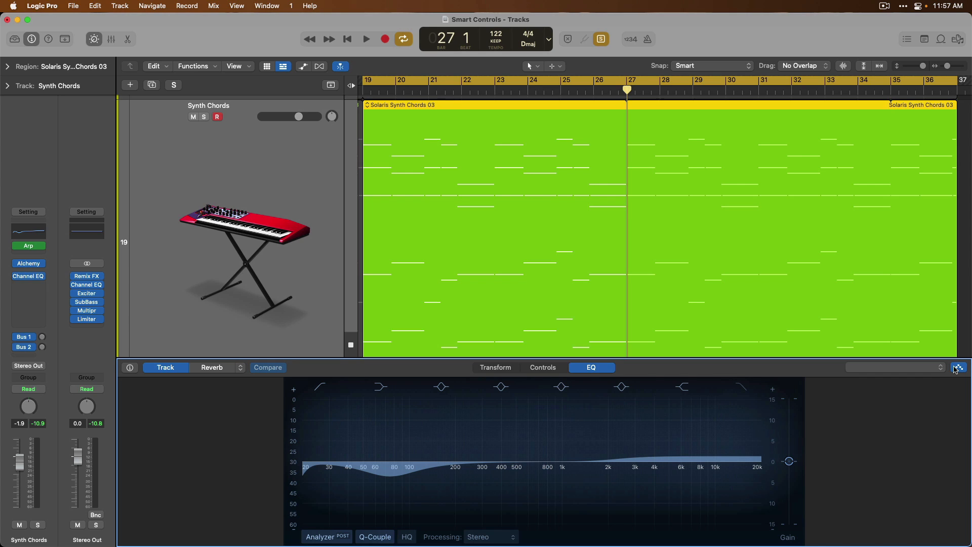
{"action": "left_click", "coordinate": [958, 368]}
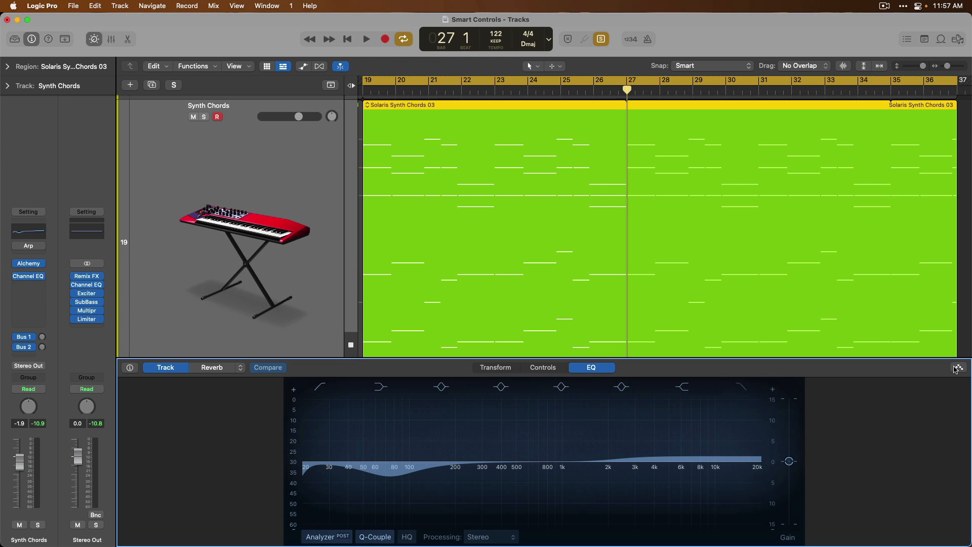
{"action": "left_click", "coordinate": [956, 369]}
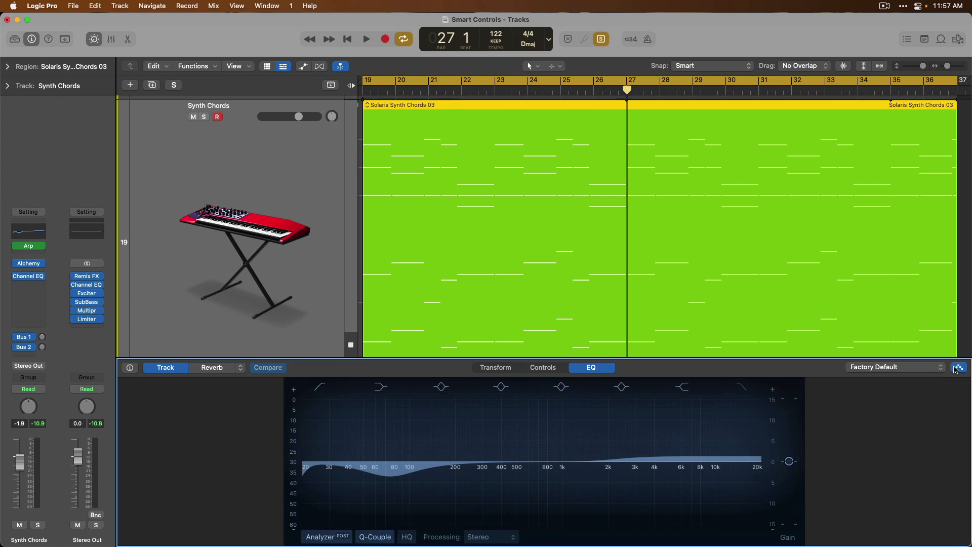
{"action": "left_click", "coordinate": [939, 368]}
{"action": "mouse_move", "coordinate": [938, 381]}
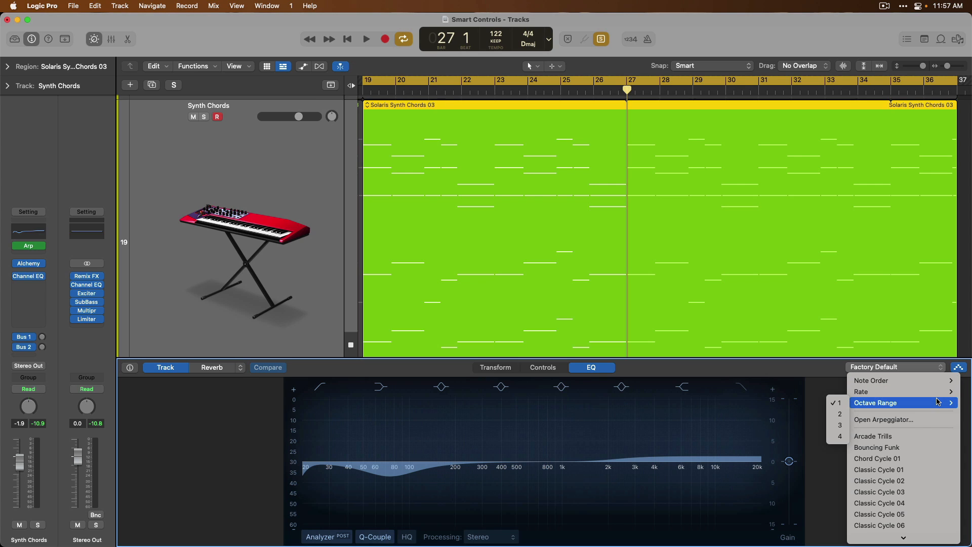
{"action": "left_click", "coordinate": [936, 418]}
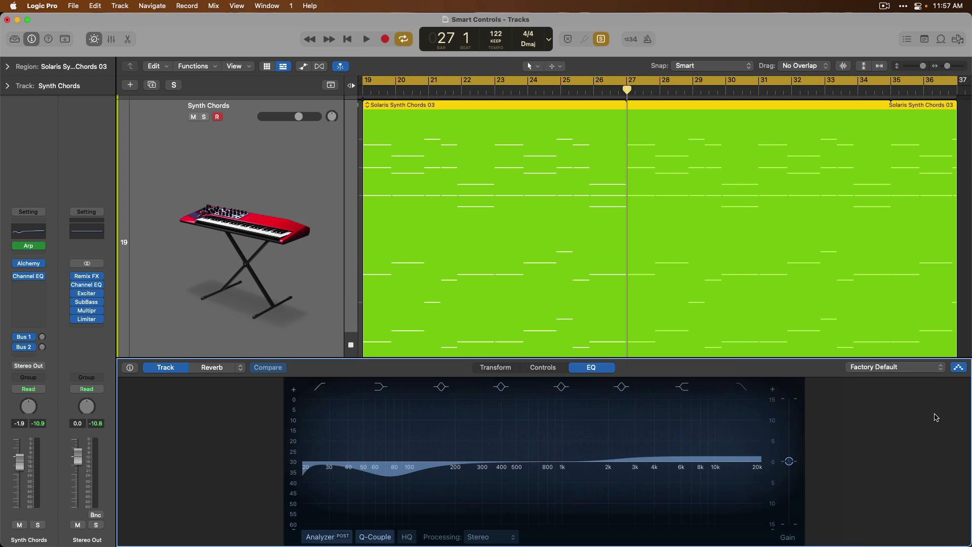
Load the Simple Chord Groove 01 arpeggiator preset, move the plug-in above the Smart Controls, audition it and close the window
{"action": "left_click", "coordinate": [930, 369]}
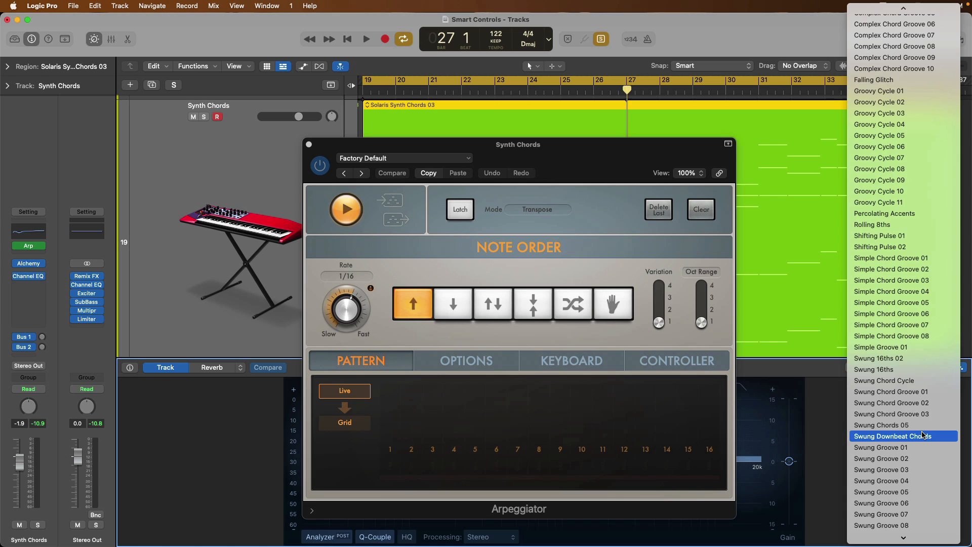
{"action": "left_click", "coordinate": [904, 258]}
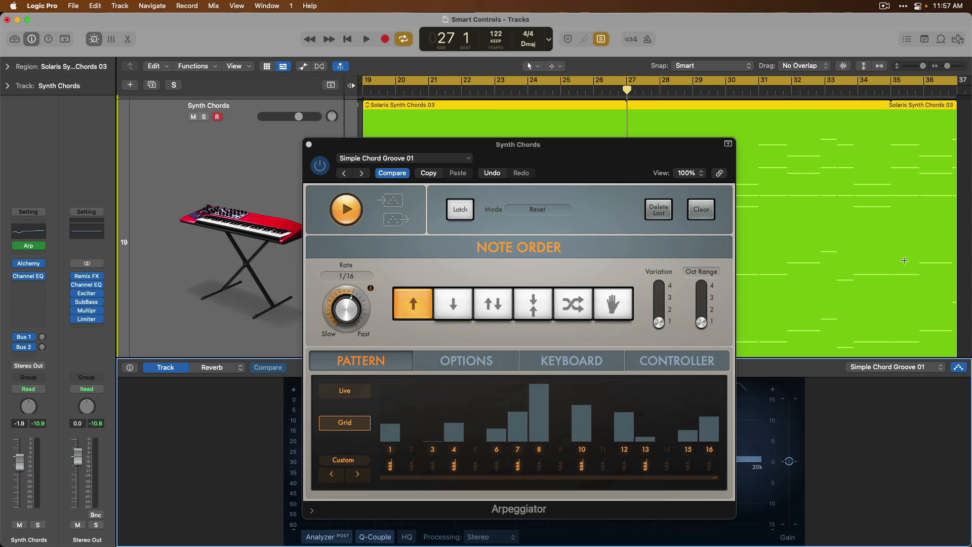
{"action": "left_click_drag", "start_coordinate": [611, 163], "coordinate": [615, 53]}
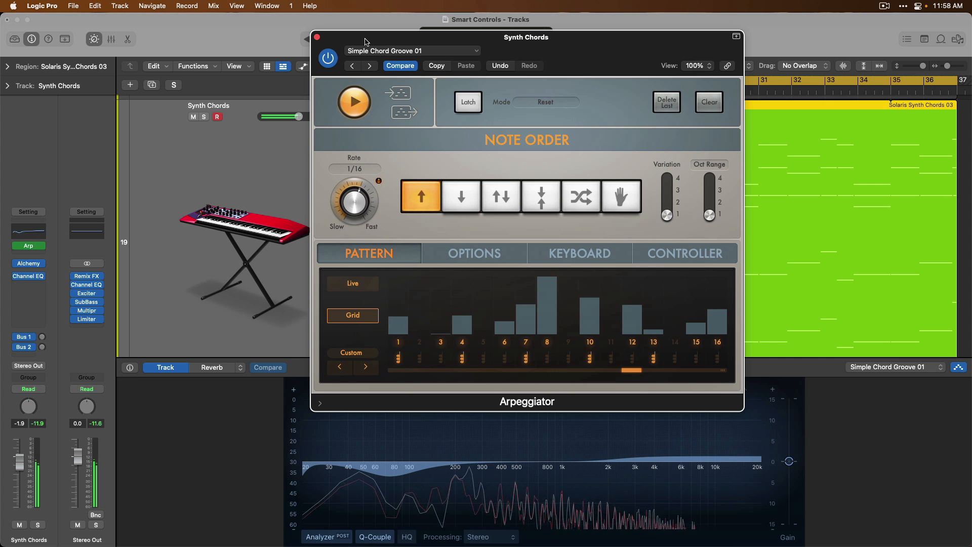
{"action": "left_click", "coordinate": [318, 38]}
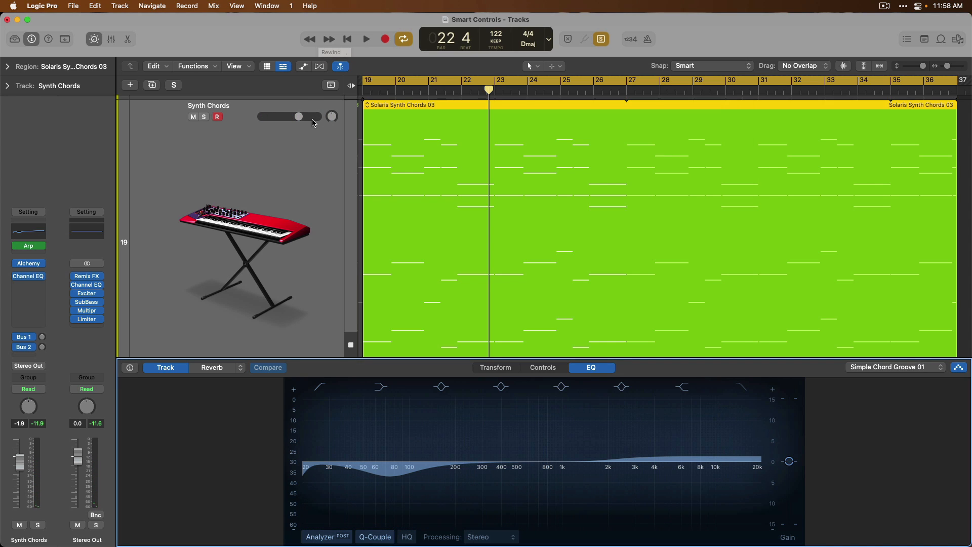
Zoom out to all tracks, select Percussion and then Electric Guitar 01, and zoom in on the guitar region
{"action": "key", "text": "z"}
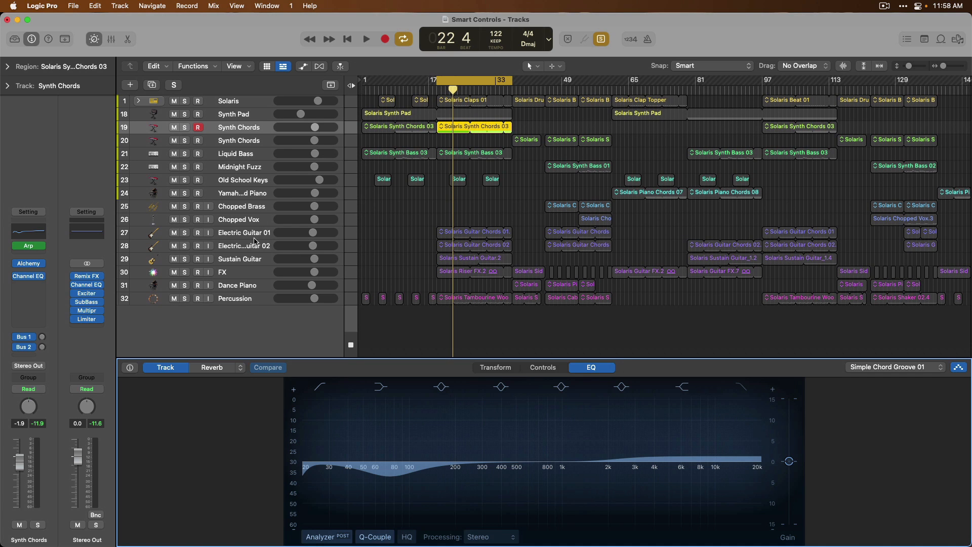
{"action": "left_click", "coordinate": [244, 298]}
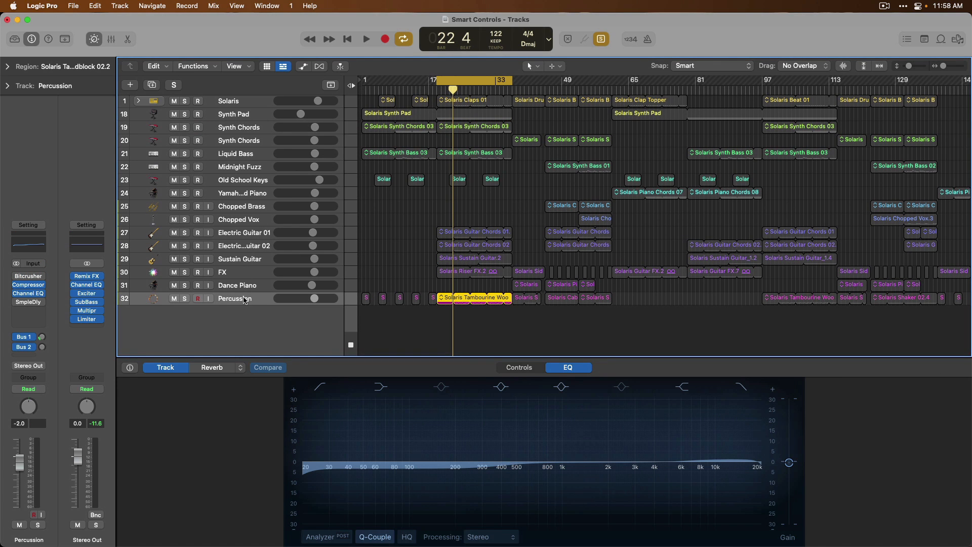
{"action": "left_click", "coordinate": [254, 234]}
{"action": "key", "text": "z"}
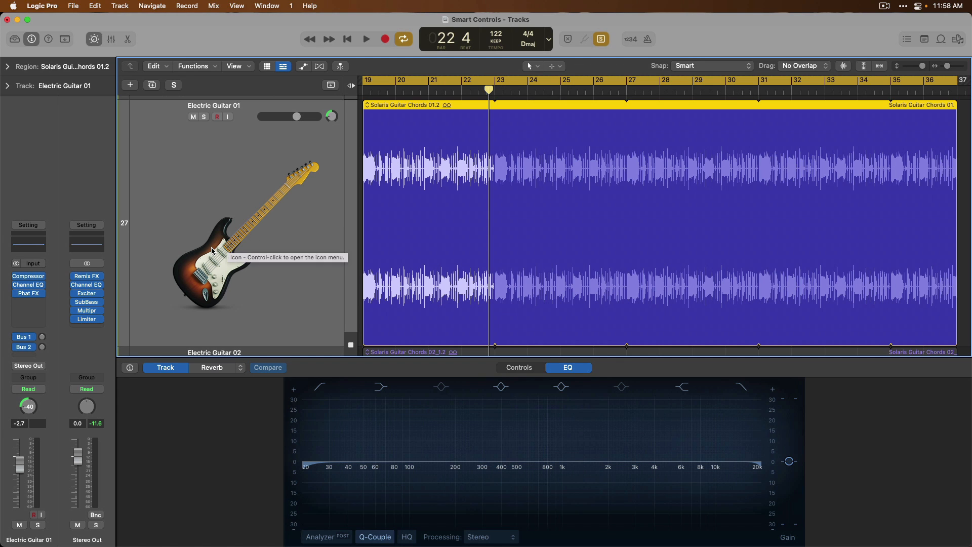
Set the Electric Guitar 01 channel's input to Input 3-4 (Analog 3/4)
{"action": "left_click", "coordinate": [39, 264]}
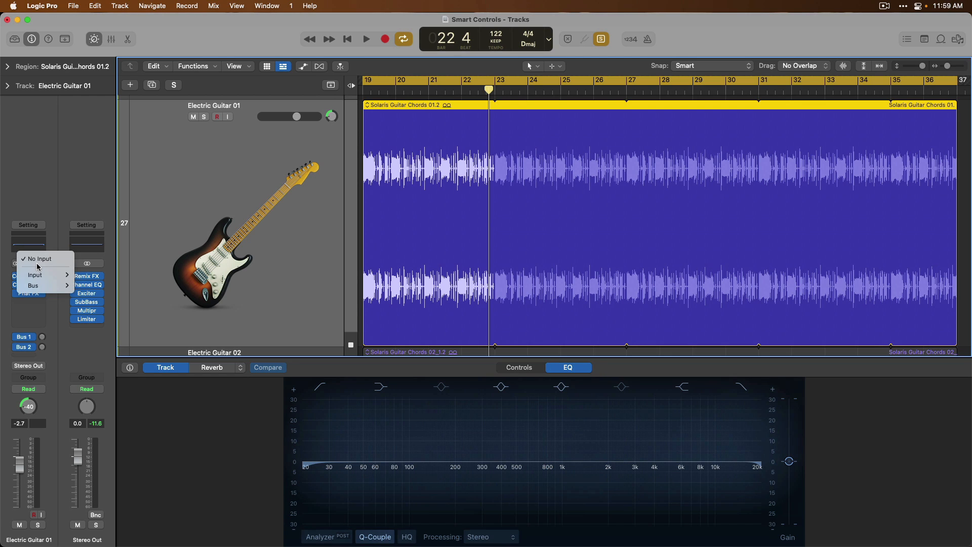
{"action": "mouse_move", "coordinate": [41, 276]}
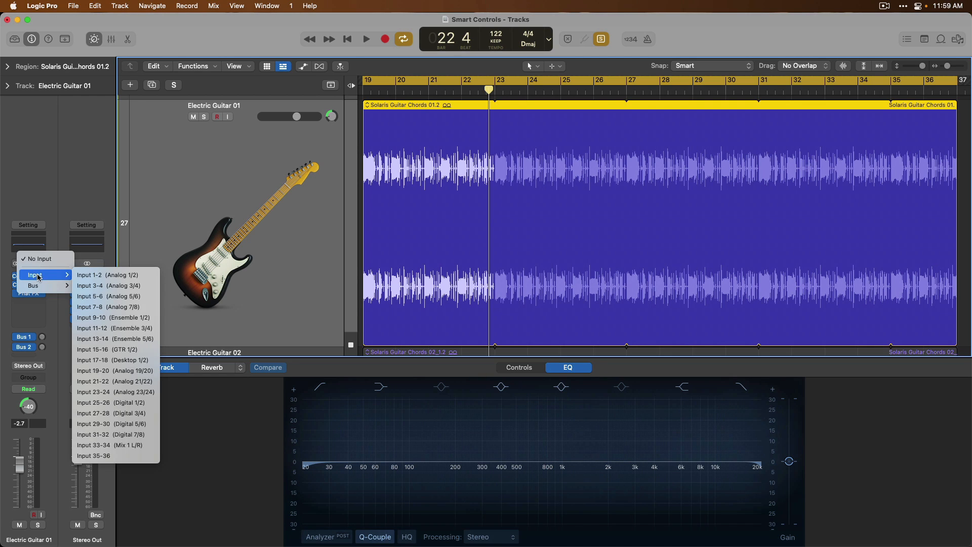
{"action": "left_click", "coordinate": [95, 286]}
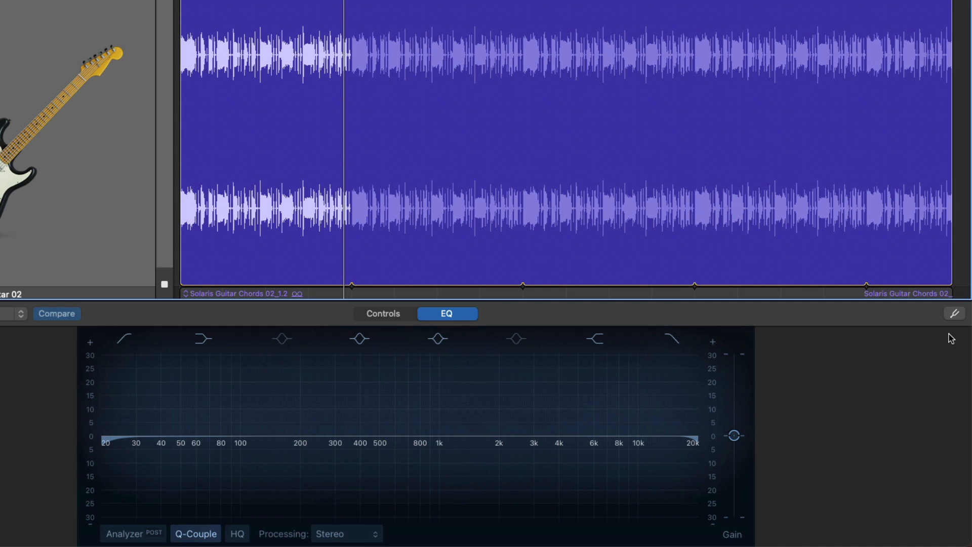
Open the Tuner from the Smart Controls, move its window off the guitar icon and close it
{"action": "left_click", "coordinate": [955, 313]}
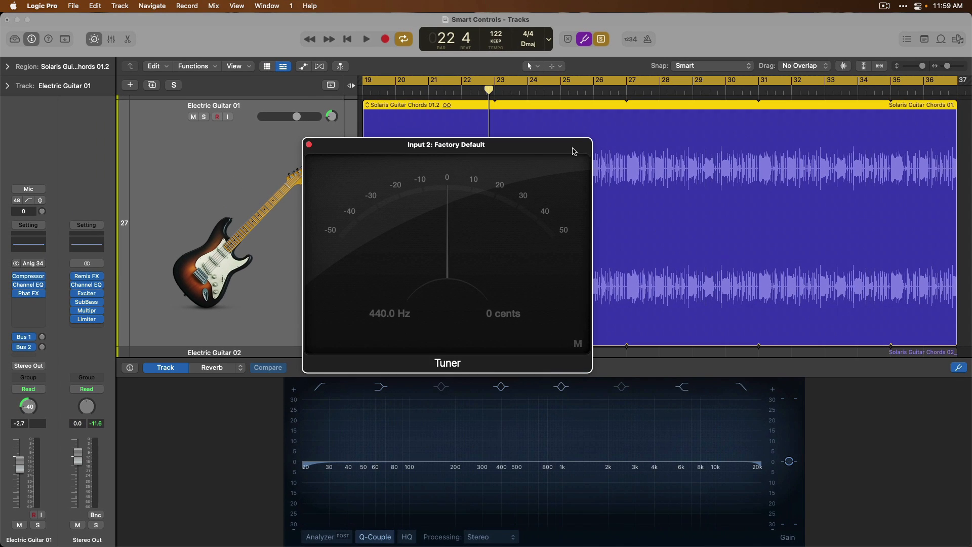
{"action": "left_click_drag", "start_coordinate": [487, 63], "coordinate": [703, 39]}
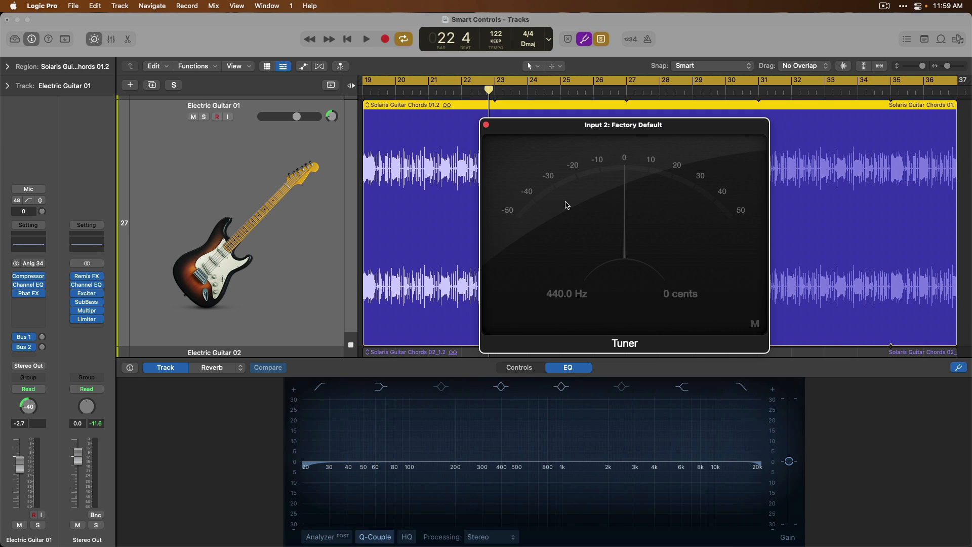
{"action": "left_click", "coordinate": [965, 368]}
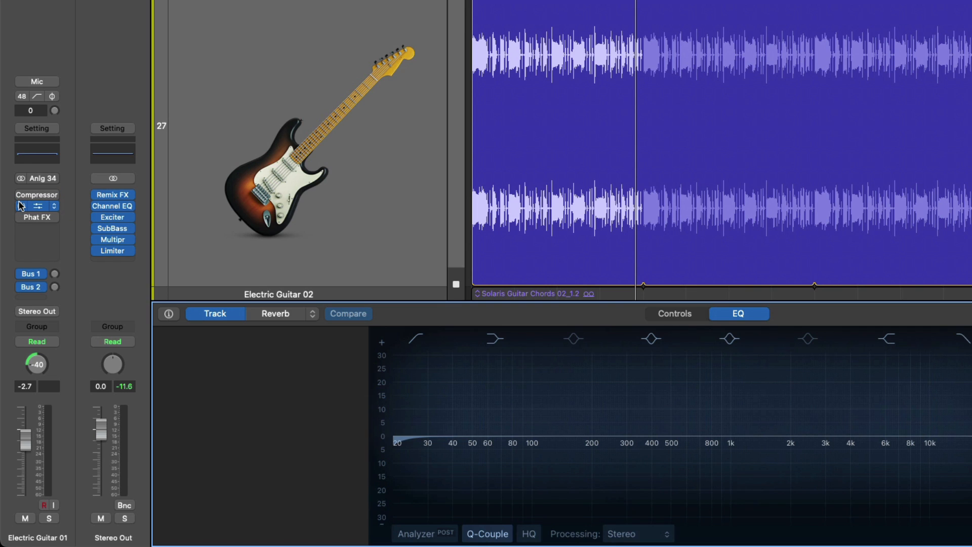
Insert Pedalboard and Bass Amp Designer in the empty slots after Phat FX on Electric Guitar 01 and close their windows
{"action": "left_click", "coordinate": [22, 228]}
{"action": "mouse_move", "coordinate": [62, 338]}
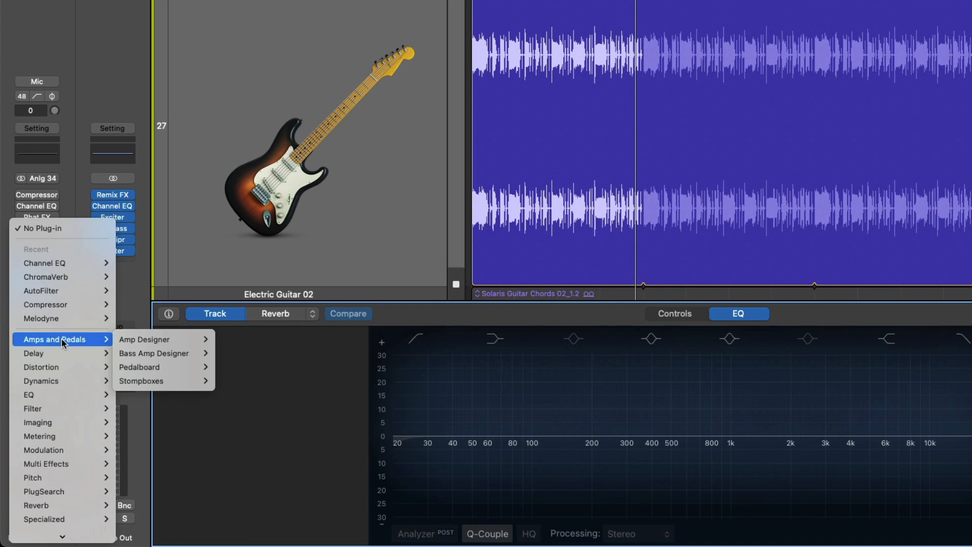
{"action": "mouse_move", "coordinate": [131, 340]}
{"action": "left_click", "coordinate": [140, 368]}
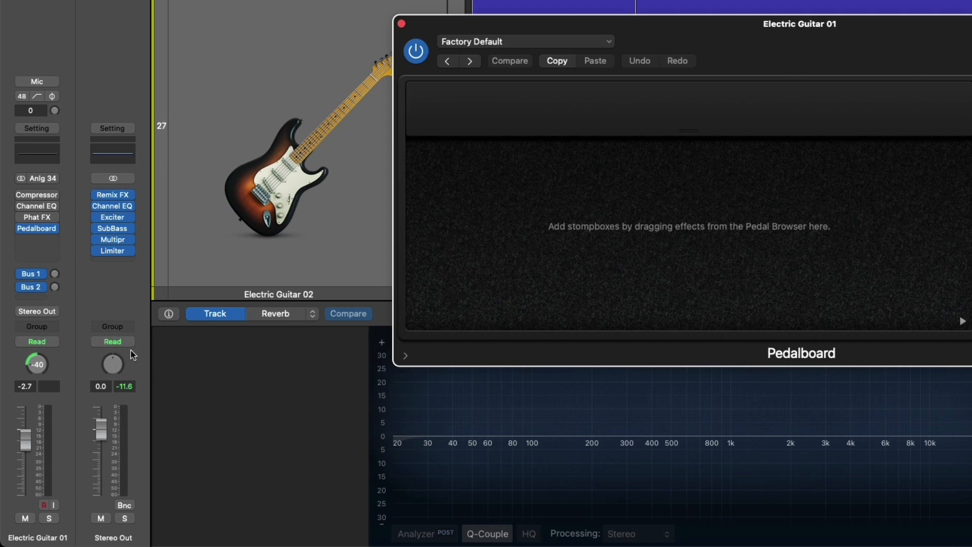
{"action": "left_click", "coordinate": [52, 240]}
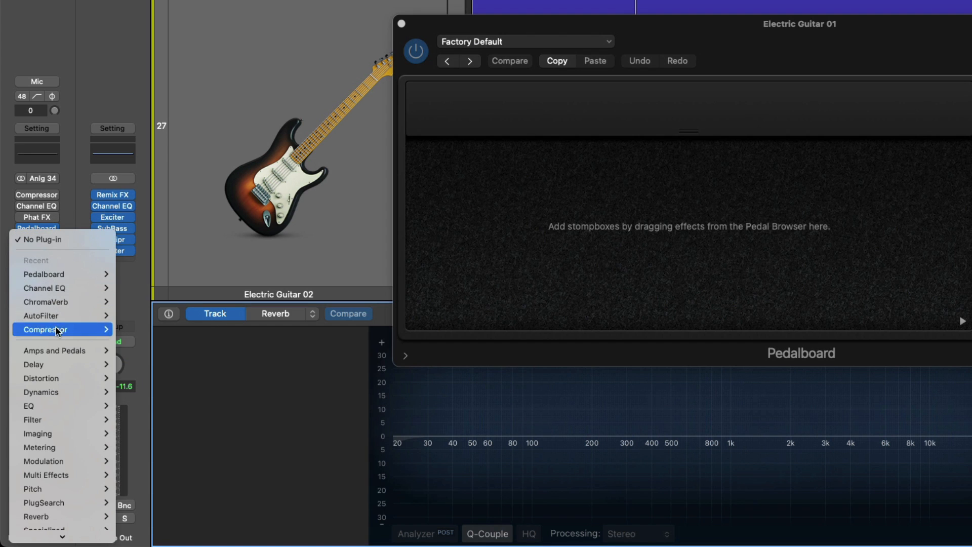
{"action": "mouse_move", "coordinate": [56, 351]}
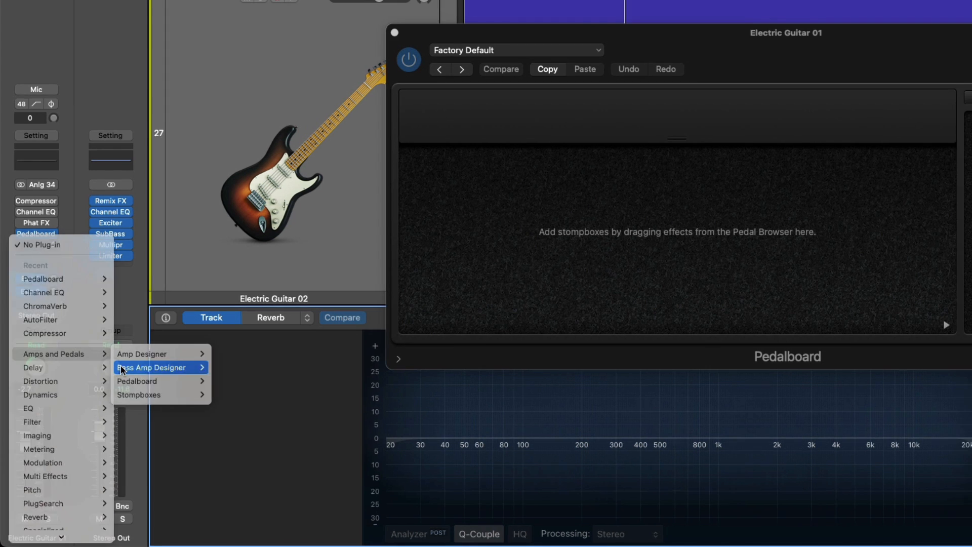
{"action": "left_click", "coordinate": [123, 368]}
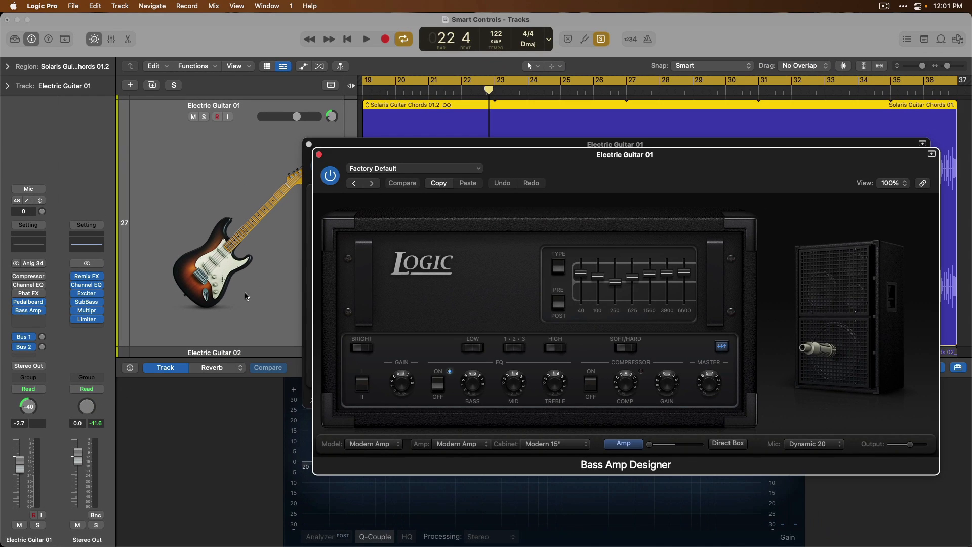
{"action": "left_click", "coordinate": [319, 155]}
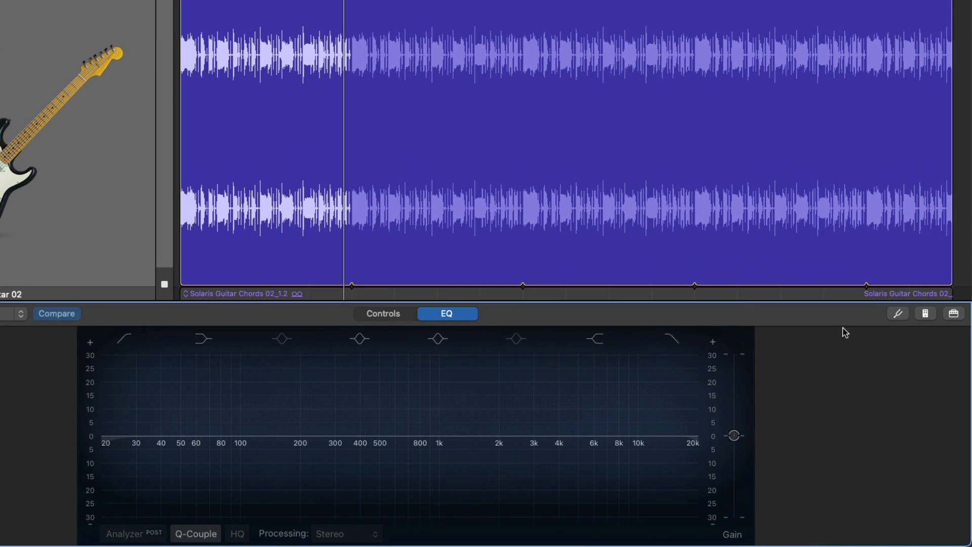
Open and close the Pedalboard and the Bass Amp Designer one after the other from the Smart Controls
{"action": "left_click", "coordinate": [923, 315]}
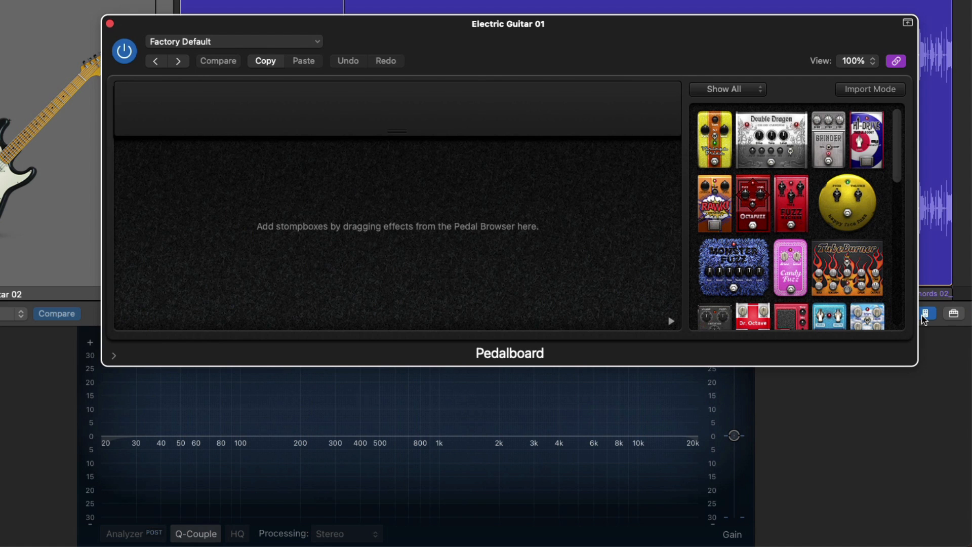
{"action": "left_click", "coordinate": [924, 316]}
{"action": "left_click", "coordinate": [952, 315]}
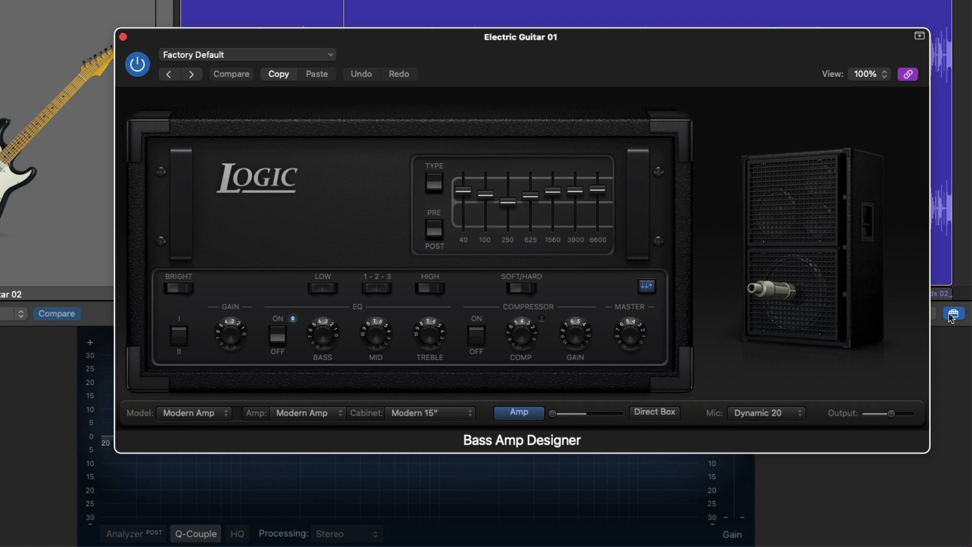
{"action": "left_click", "coordinate": [952, 315]}
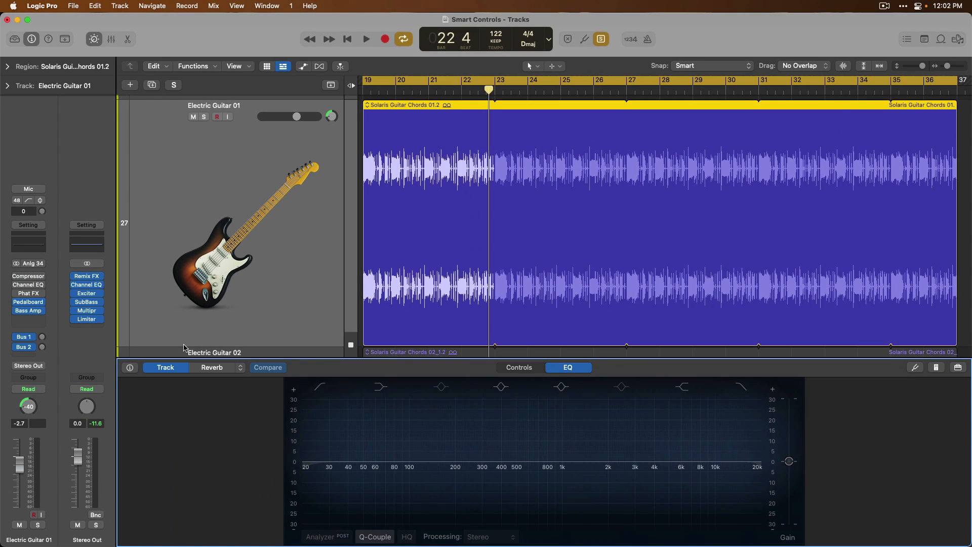
Switch Phat FX, Channel EQ and Compressor back on for Electric Guitar 01, with Pedalboard and Bass Amp bypassed
{"action": "left_click", "coordinate": [17, 293]}
{"action": "left_click", "coordinate": [16, 285]}
{"action": "left_click", "coordinate": [16, 277]}
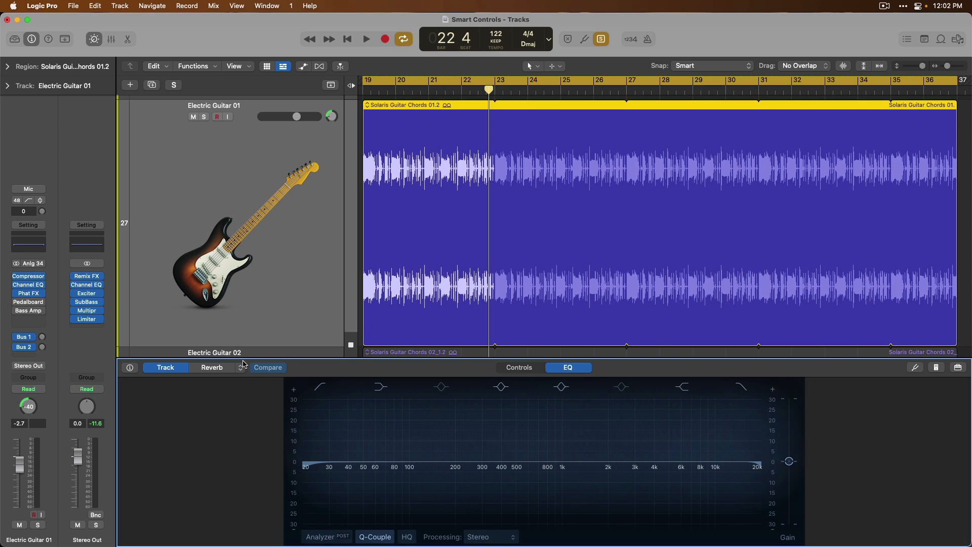
Show the guitar's Controls view instead of EQ, and view the Reverb and Delay sends' Smart Controls
{"action": "left_click", "coordinate": [513, 368]}
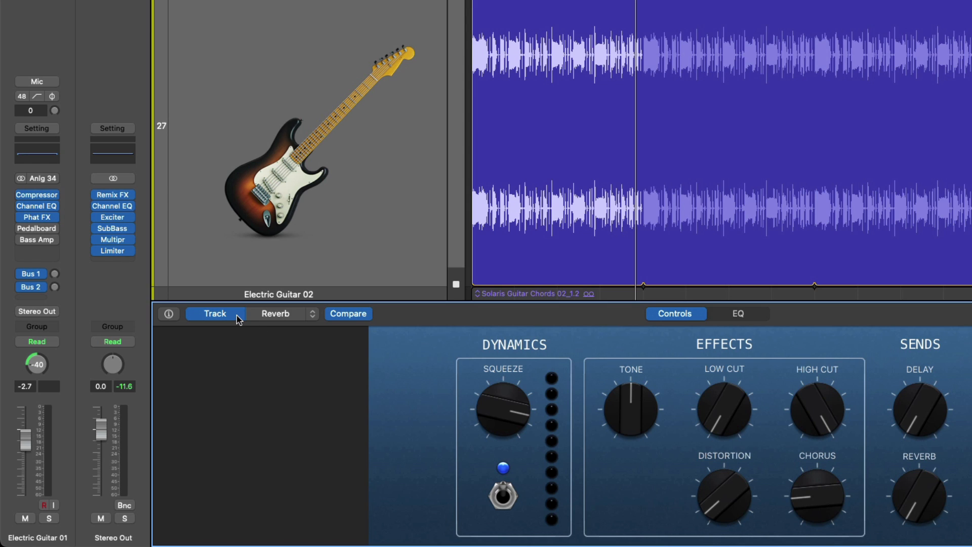
{"action": "left_click", "coordinate": [313, 316]}
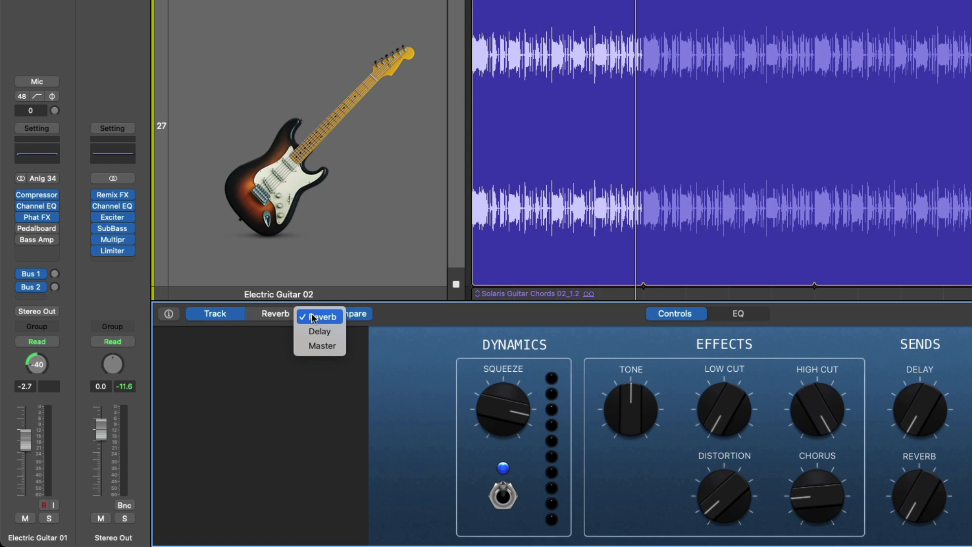
{"action": "left_click", "coordinate": [338, 317]}
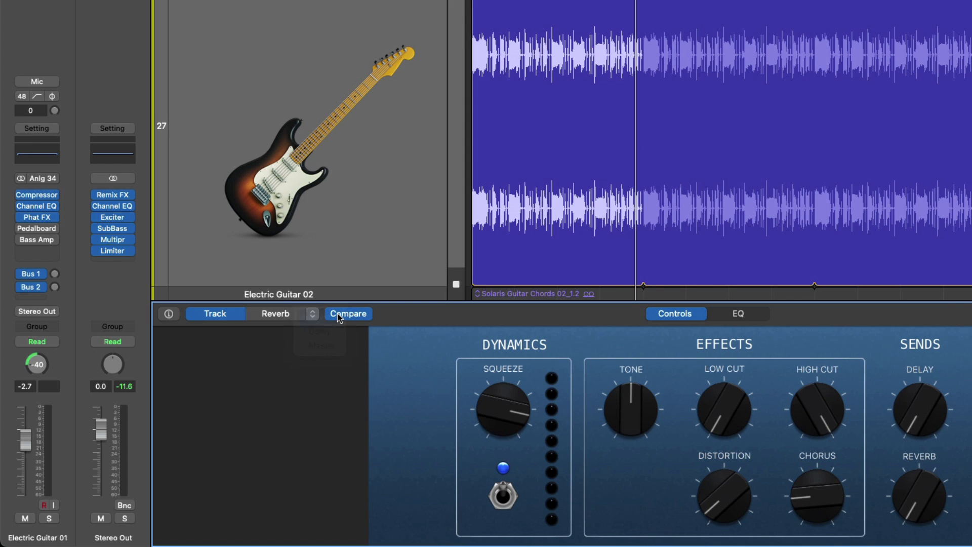
{"action": "left_click", "coordinate": [314, 314]}
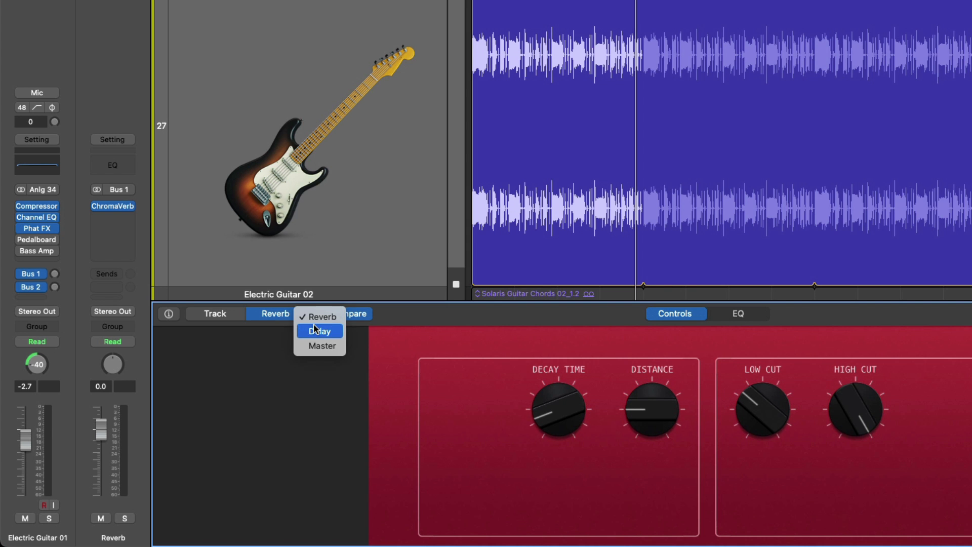
{"action": "left_click", "coordinate": [316, 331]}
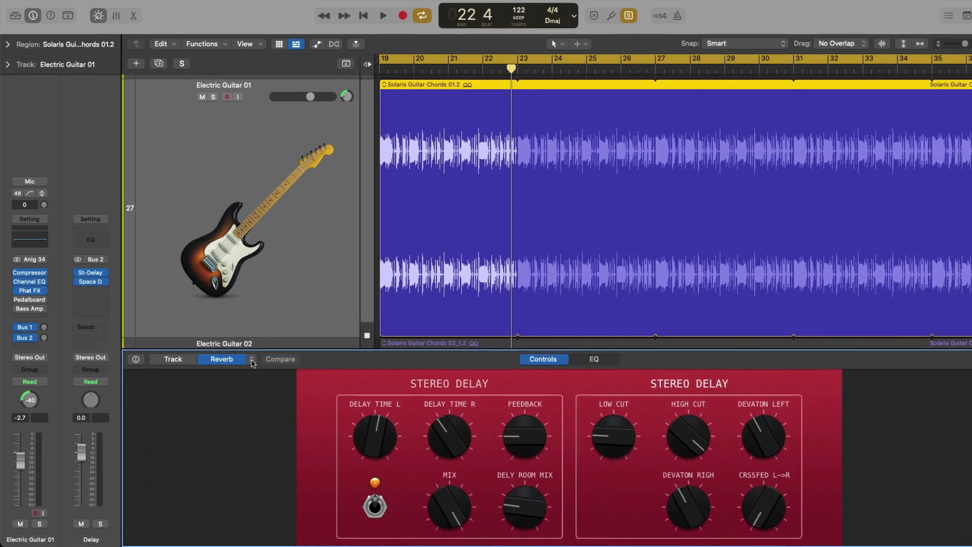
{"action": "left_click", "coordinate": [313, 314]}
{"action": "left_click", "coordinate": [242, 371]}
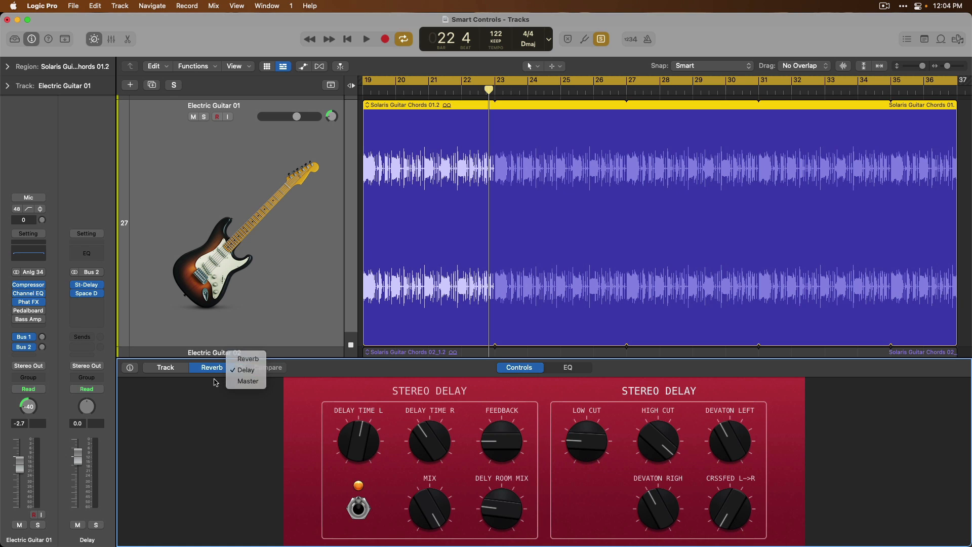
Return to the track's Smart Controls and raise the Delay send to -6.5 dB and the Reverb send to -5.7 dB
{"action": "left_click", "coordinate": [167, 368]}
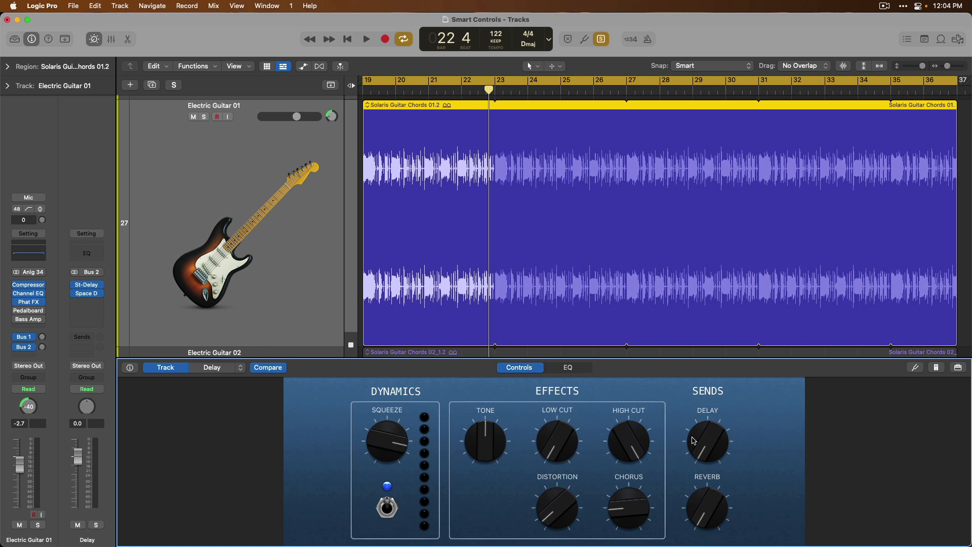
{"action": "left_click_drag", "start_coordinate": [691, 437], "coordinate": [687, 374]}
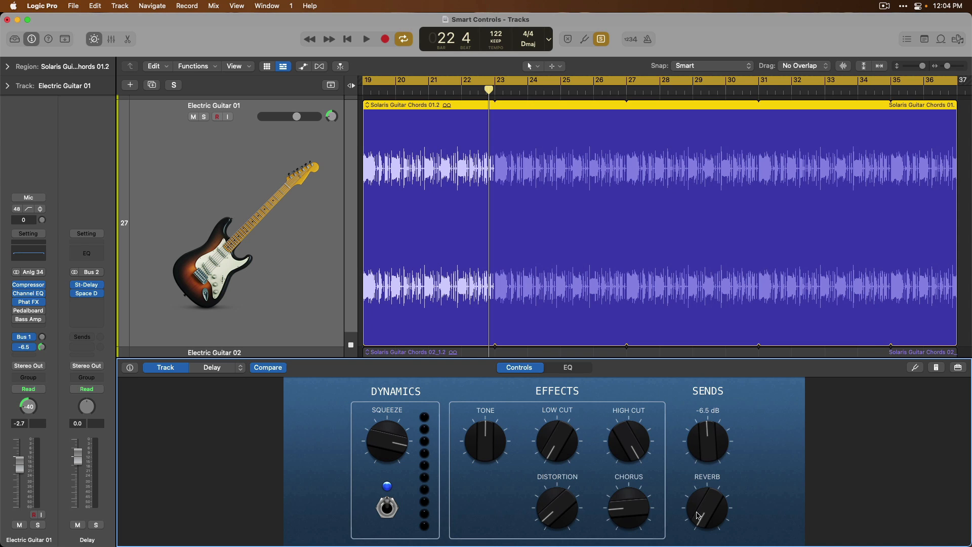
{"action": "left_click_drag", "start_coordinate": [697, 516], "coordinate": [697, 456]}
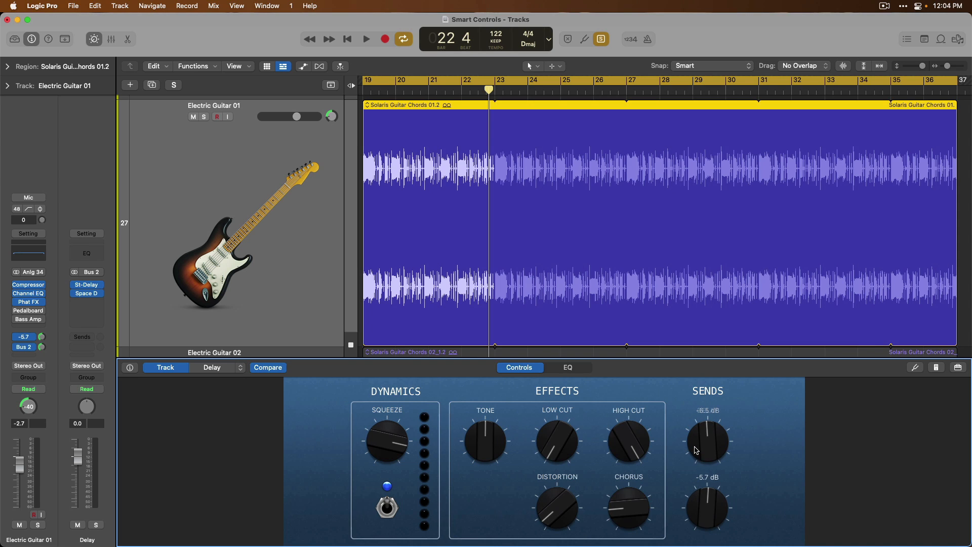
Show the Delay send's controls and, during playback, set High Cut to 20000 Hz and Feedback to 41 %
{"action": "left_click", "coordinate": [238, 372]}
{"action": "key", "text": "space"}
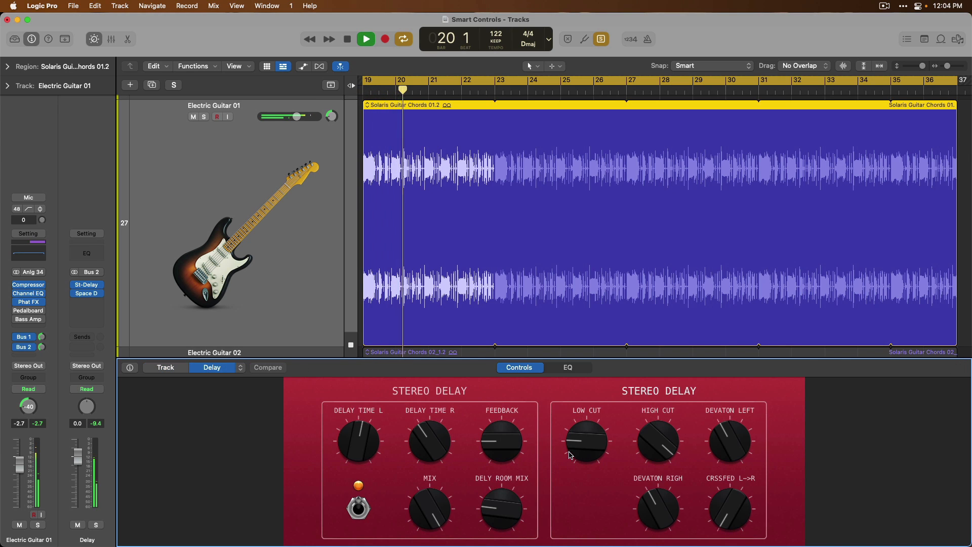
{"action": "mouse_move", "coordinate": [628, 444]}
{"action": "left_mouse_down"}
{"action": "mouse_move", "coordinate": [643, 514]}
{"action": "mouse_move", "coordinate": [626, 439]}
{"action": "left_mouse_up"}
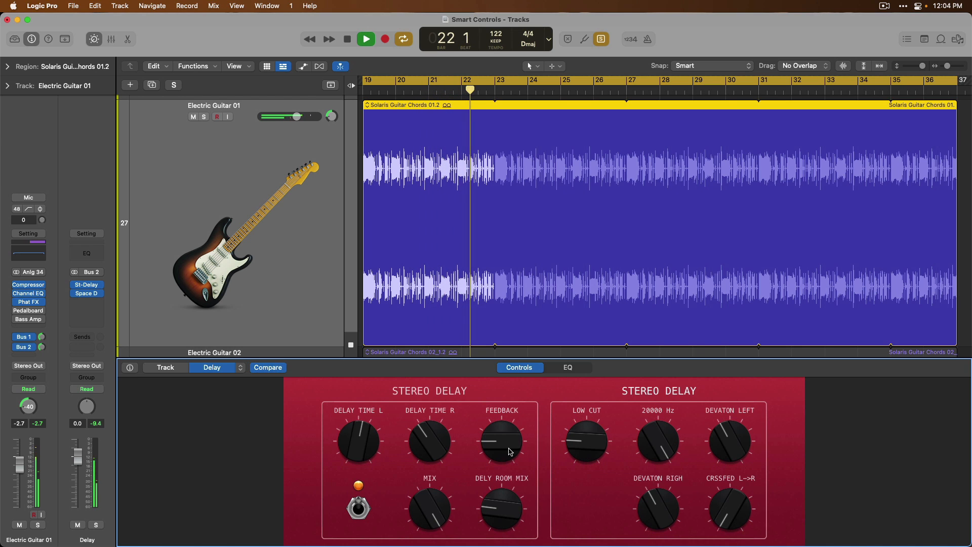
{"action": "left_click_drag", "start_coordinate": [509, 450], "coordinate": [499, 420]}
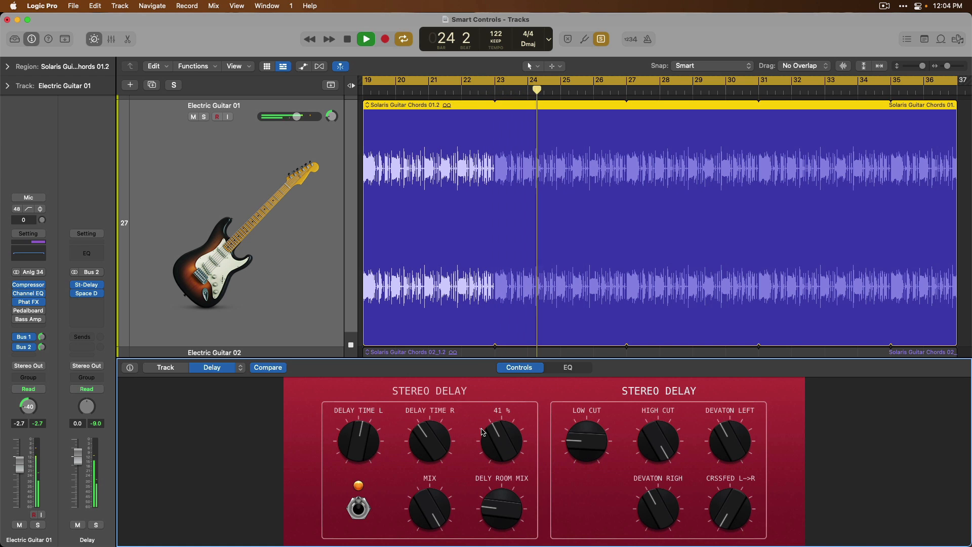
Set the left delay time to 1/4 dotted, raise the right delay time, and adjust the left-to-right crossfeed, ending at 0 %
{"action": "left_click_drag", "start_coordinate": [356, 442], "coordinate": [356, 421]}
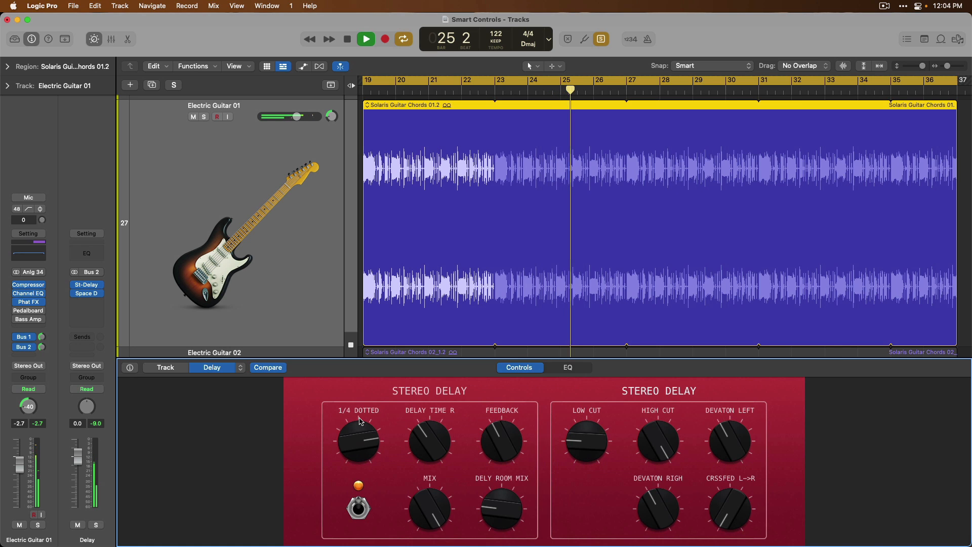
{"action": "left_click_drag", "start_coordinate": [433, 450], "coordinate": [419, 430]}
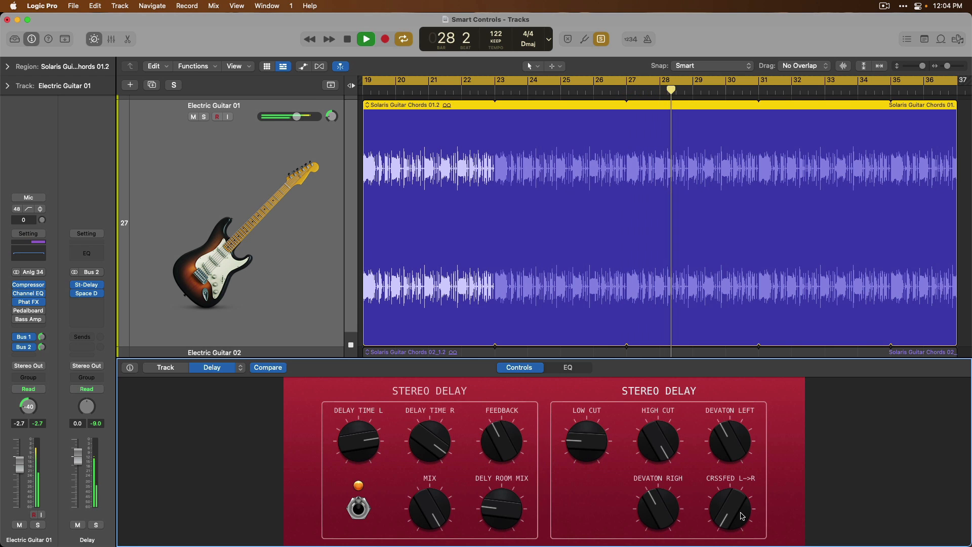
{"action": "mouse_move", "coordinate": [735, 491]}
{"action": "left_click_drag", "start_coordinate": [735, 491], "coordinate": [703, 545]}
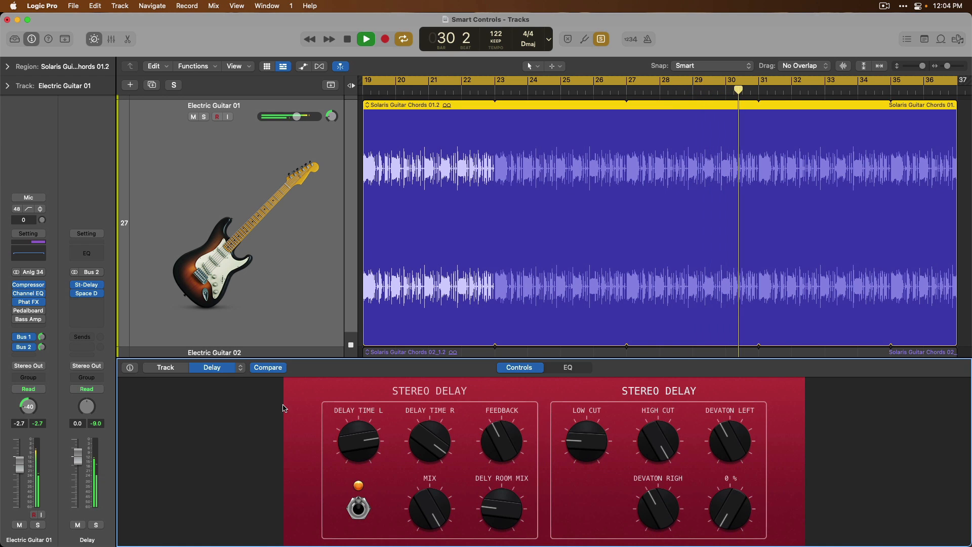
Switch to the Reverb send's Smart Controls, raise Decay Time to about the middle of its range and stop playback
{"action": "left_click", "coordinate": [233, 370]}
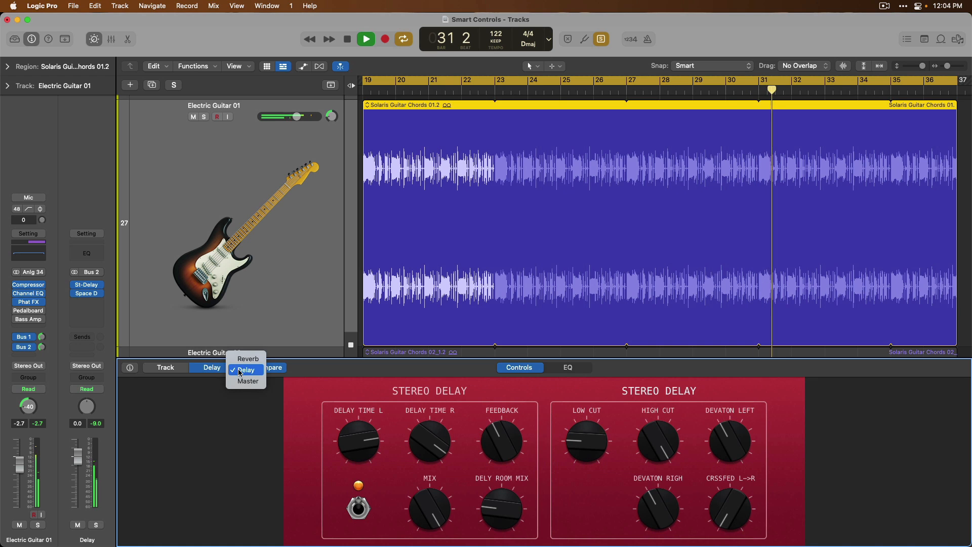
{"action": "left_click", "coordinate": [248, 359]}
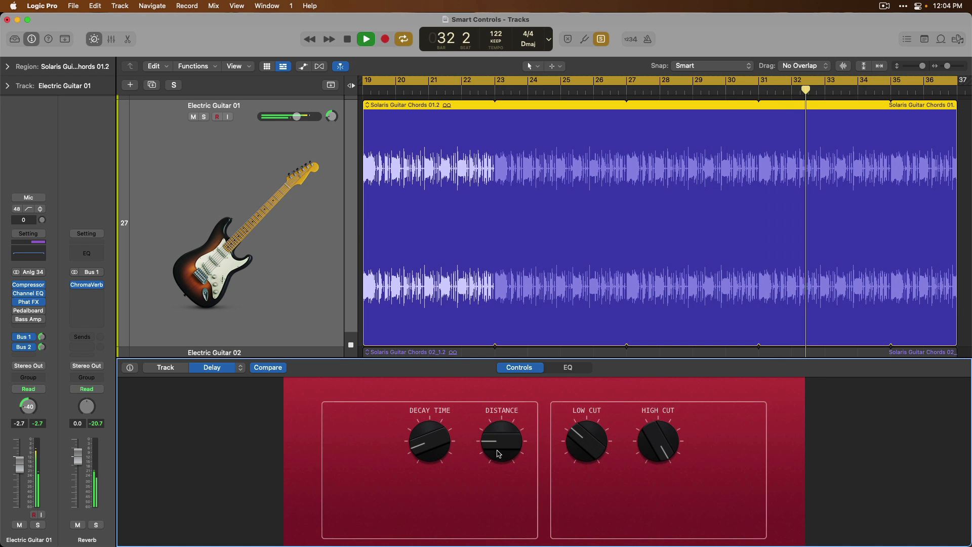
{"action": "left_click_drag", "start_coordinate": [448, 450], "coordinate": [440, 403]}
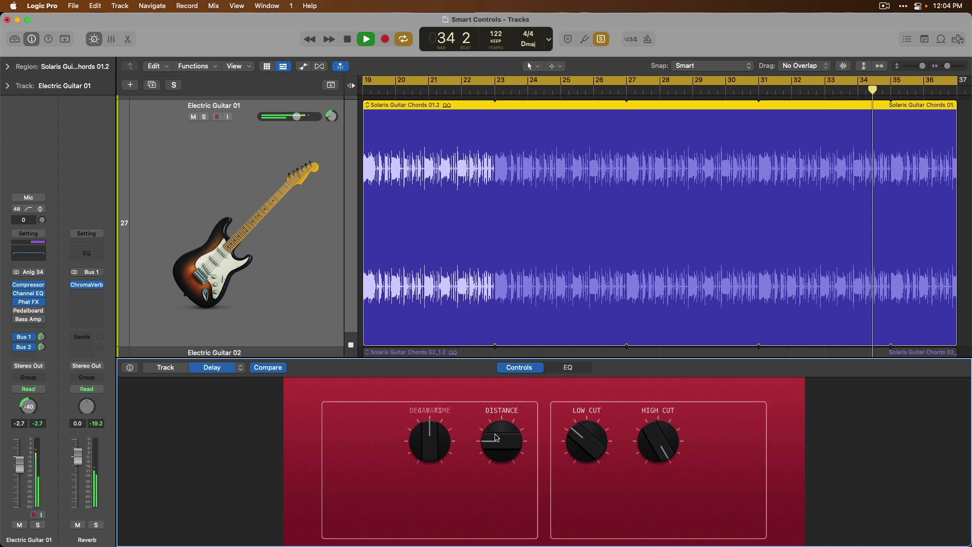
{"action": "key", "text": "space"}
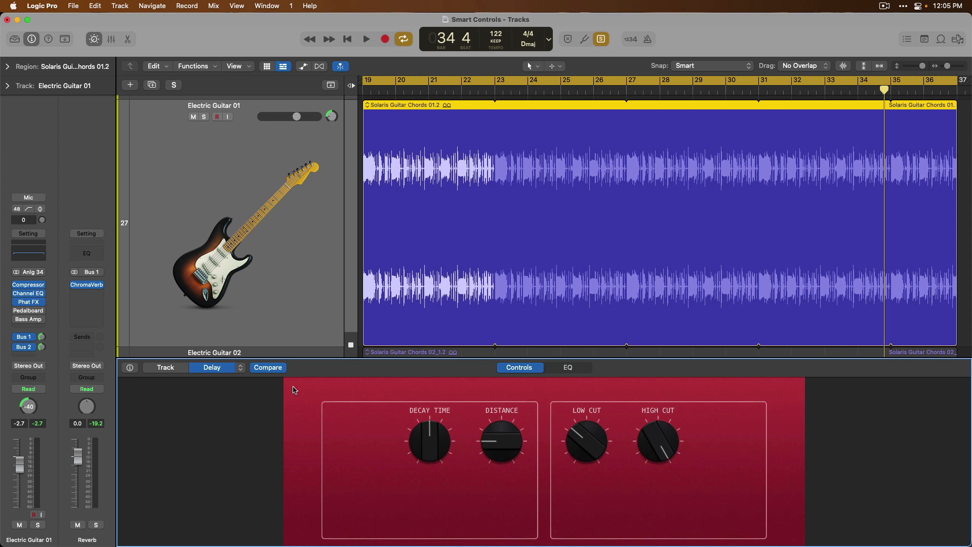
Look at the mixer, return to the Smart Controls and switch them from the Reverb send to the Master output
{"action": "key", "text": "x"}
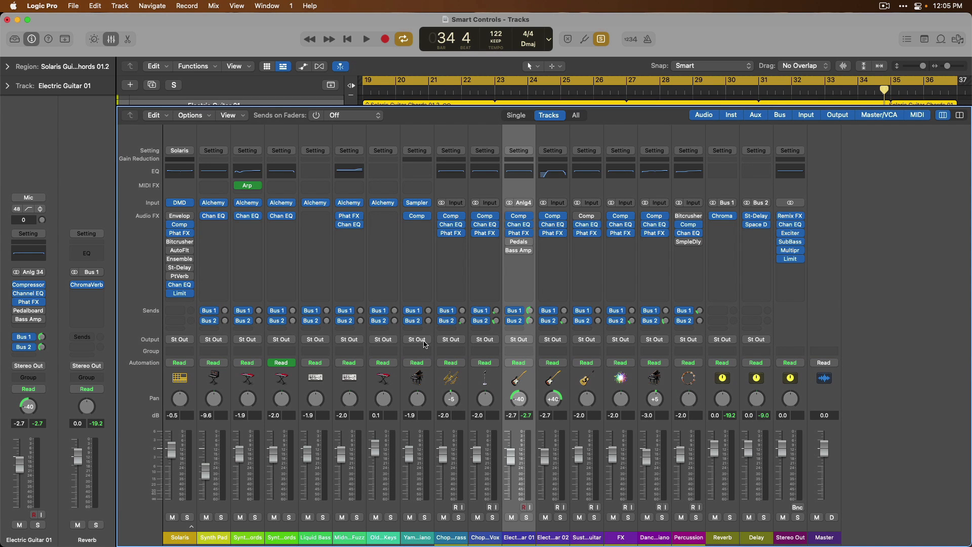
{"action": "key", "text": "b"}
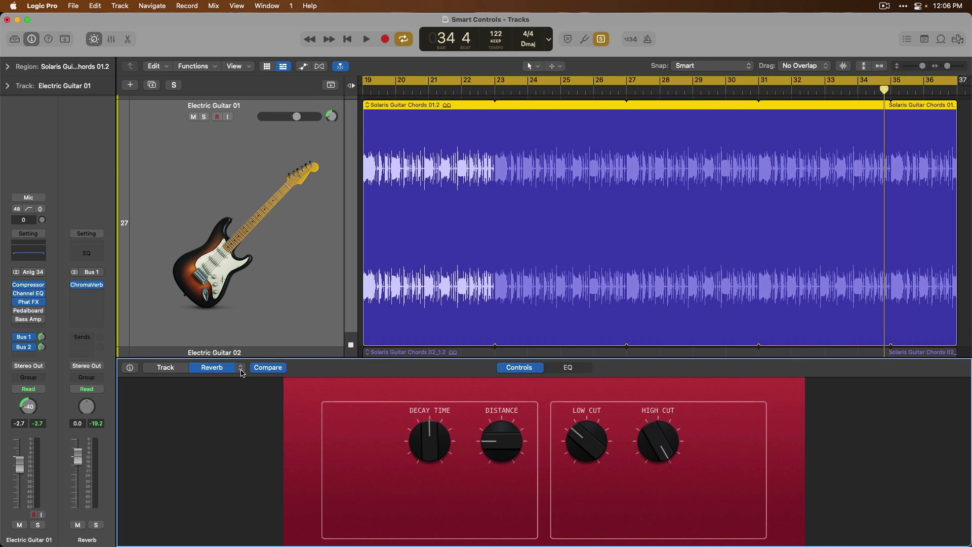
{"action": "left_click", "coordinate": [241, 371]}
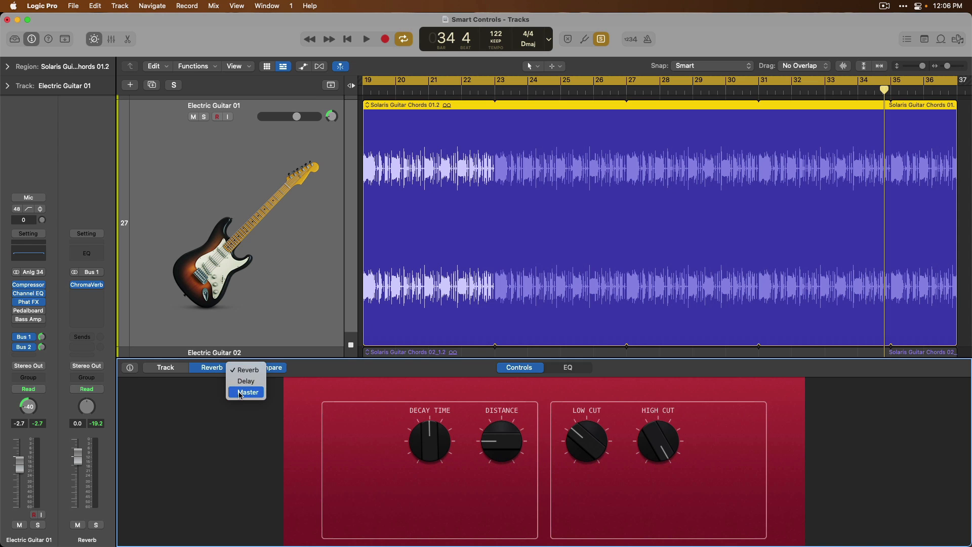
{"action": "left_click", "coordinate": [246, 392]}
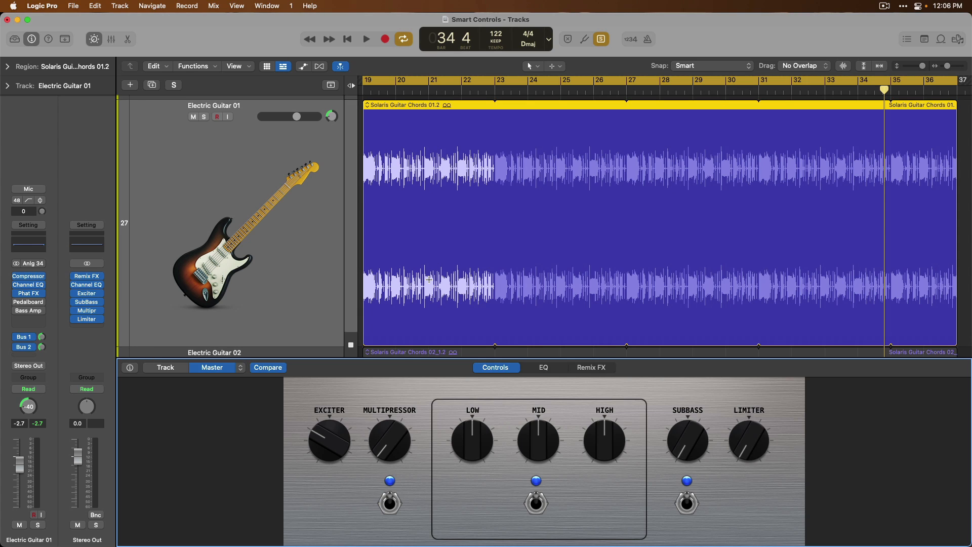
Show the whole arrangement, turn off solo mode and display the Master output's Remix FX controls
{"action": "key", "text": "z"}
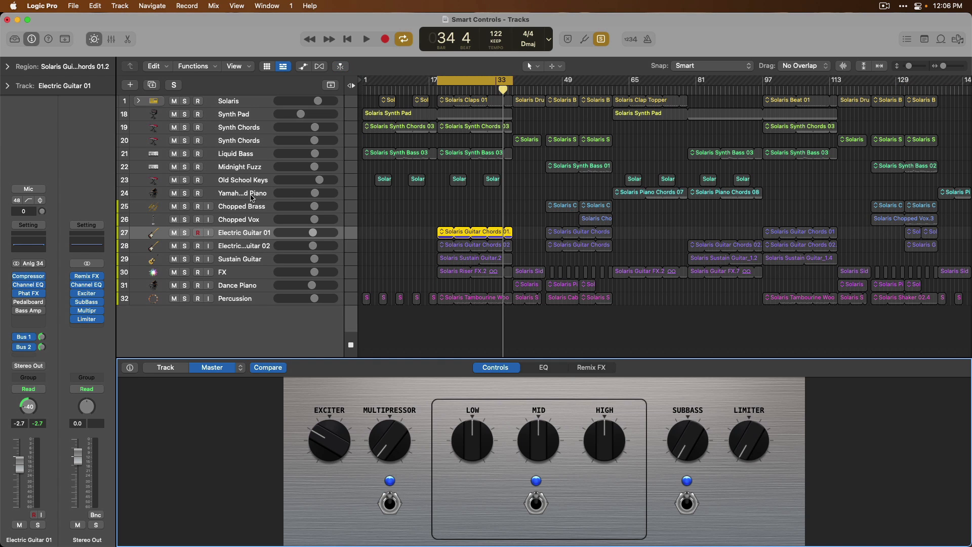
{"action": "key", "text": "ctrl+s"}
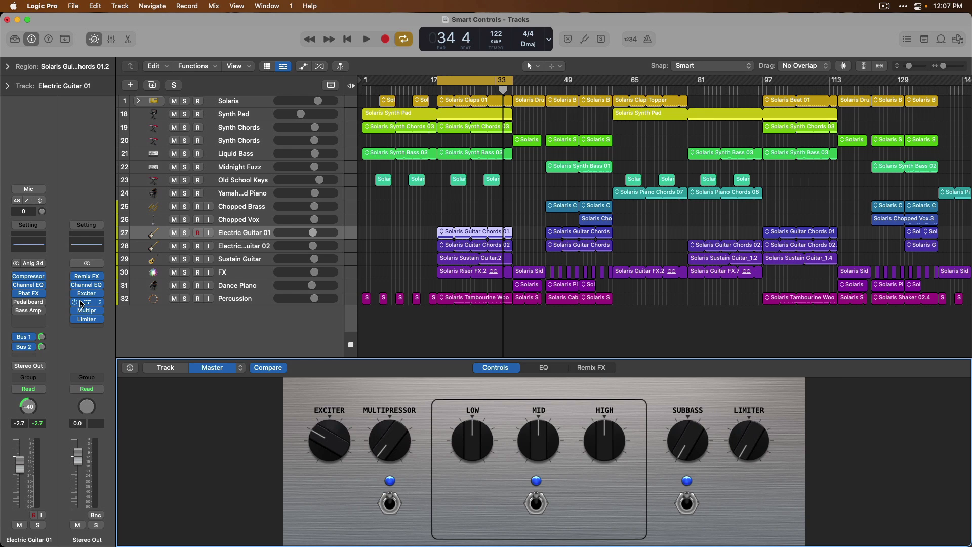
{"action": "left_click", "coordinate": [593, 369]}
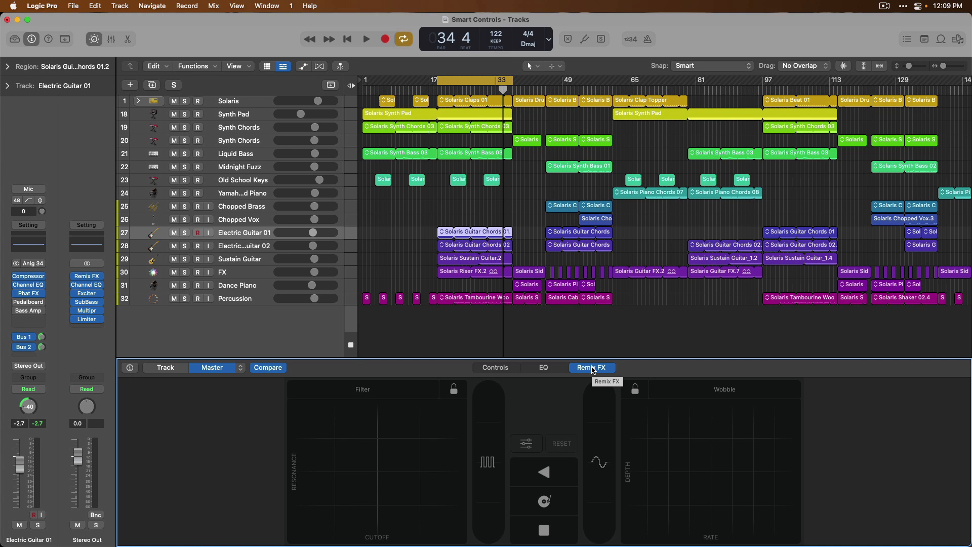
Play the song while trying Remix FX's Filter, gater, Wobble and reverse effects, and stop playback
{"action": "key", "text": "space"}
{"action": "mouse_move", "coordinate": [410, 461]}
{"action": "left_mouse_down"}
{"action": "mouse_move", "coordinate": [370, 474]}
{"action": "mouse_move", "coordinate": [337, 516]}
{"action": "mouse_move", "coordinate": [337, 482]}
{"action": "mouse_move", "coordinate": [405, 456]}
{"action": "left_mouse_up"}
{"action": "left_click_drag", "start_coordinate": [487, 476], "coordinate": [489, 420]}
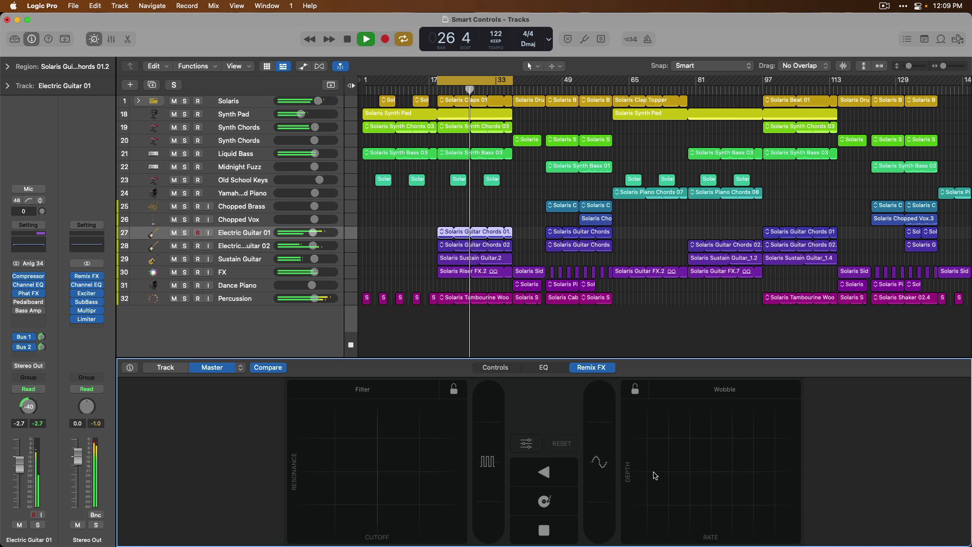
{"action": "left_click_drag", "start_coordinate": [670, 473], "coordinate": [673, 453]}
{"action": "left_click", "coordinate": [566, 475]}
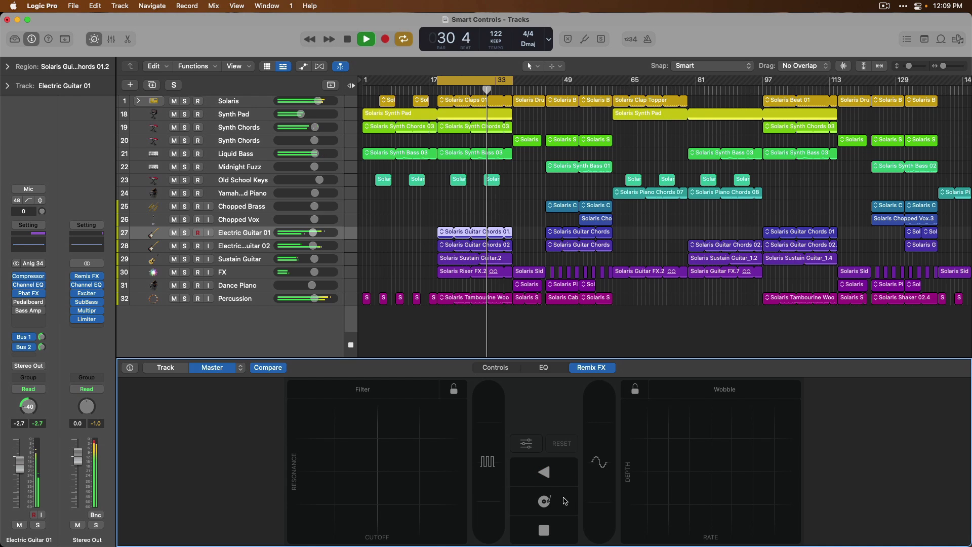
{"action": "key", "text": "space"}
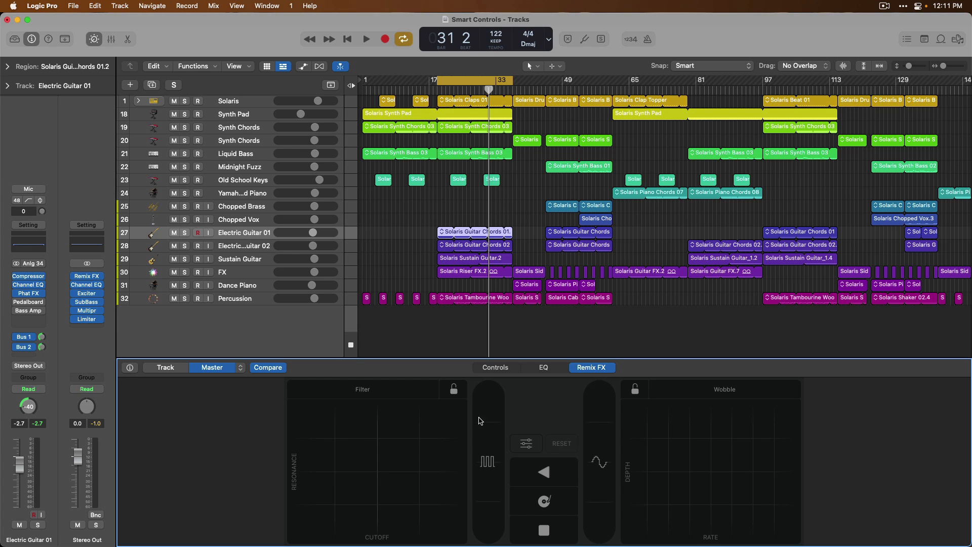
Create one audio track below Percussion and copy the Solaris Tambourine Woodblock region at bar 19 onto it, soloed and zoomed to fit
{"action": "left_click", "coordinate": [266, 300]}
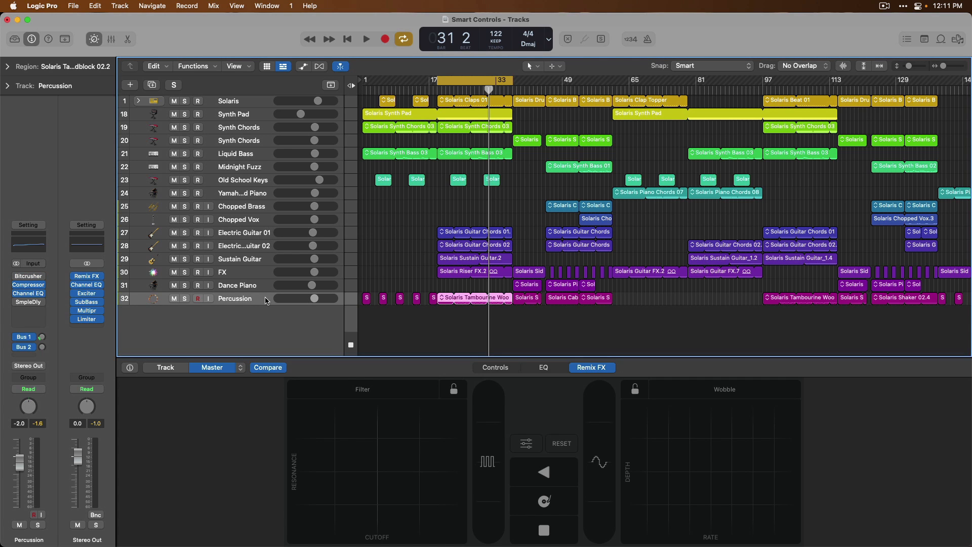
{"action": "key", "text": "alt+super+n"}
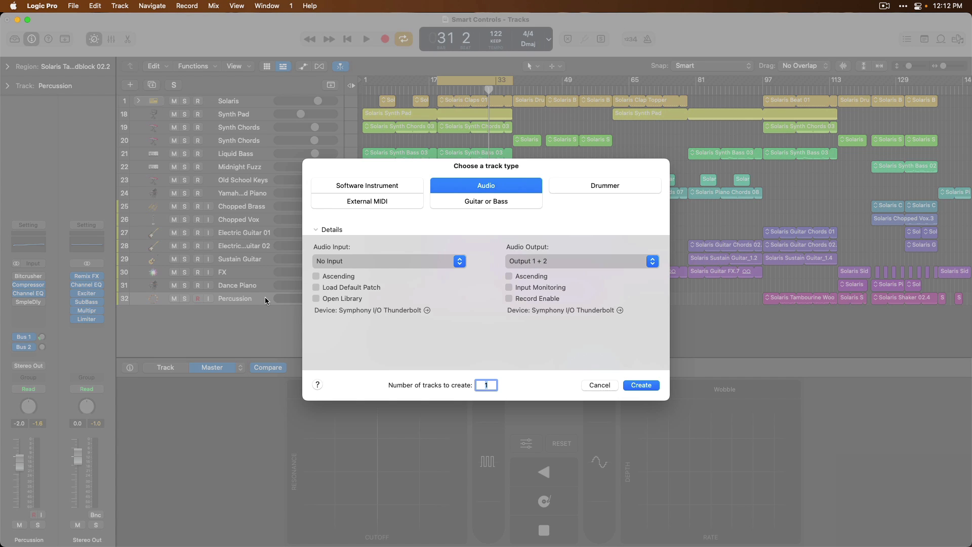
{"action": "key", "text": "Return"}
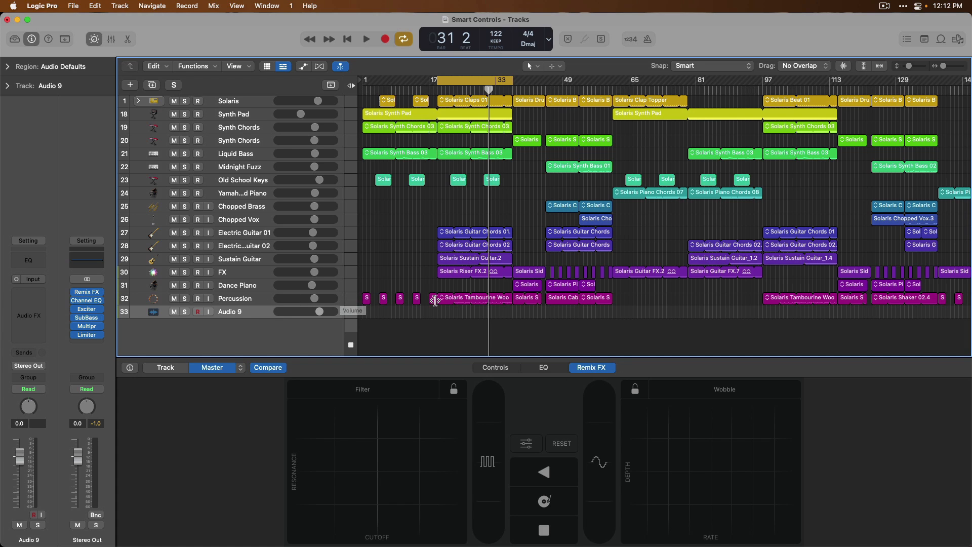
{"action": "left_click_drag", "start_coordinate": [447, 299], "coordinate": [448, 310]}
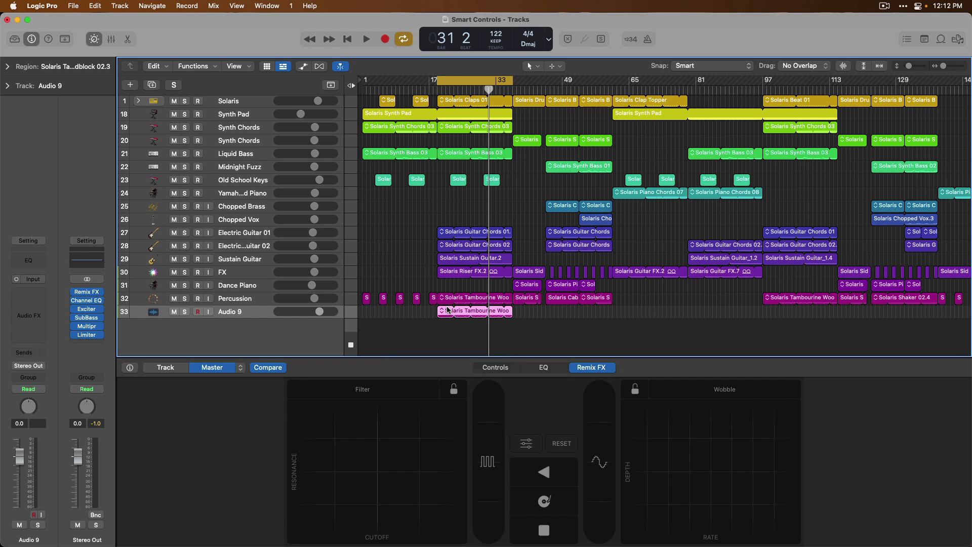
{"action": "key", "text": "ctrl+s"}
{"action": "key", "text": "z"}
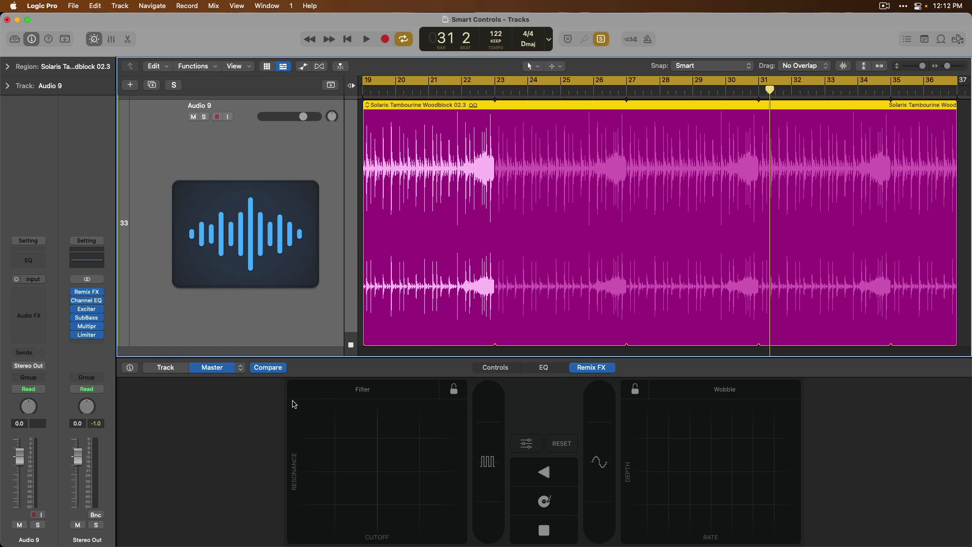
Show the new audio track's own Smart Controls, insert a Compressor on its channel strip and close the plug-in window
{"action": "left_click", "coordinate": [171, 372]}
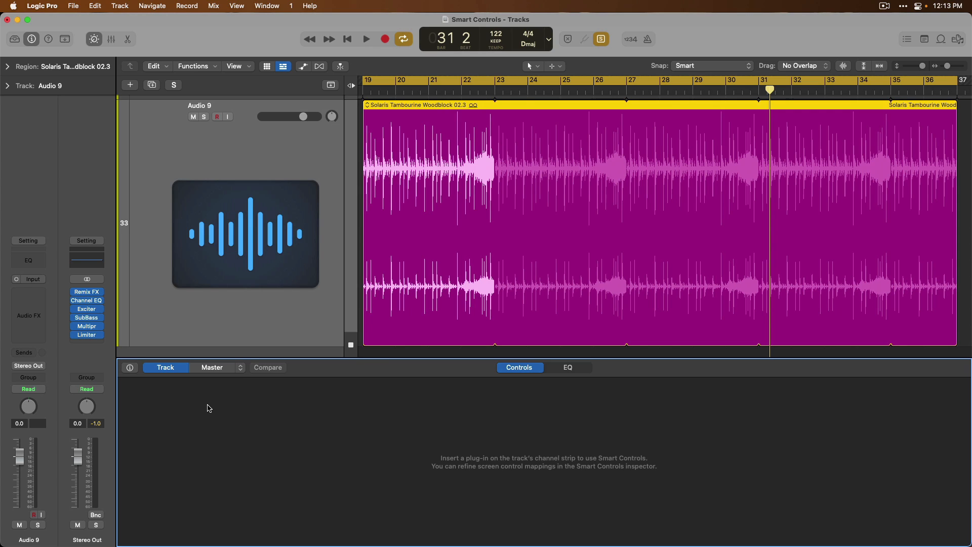
{"action": "left_click", "coordinate": [43, 297]}
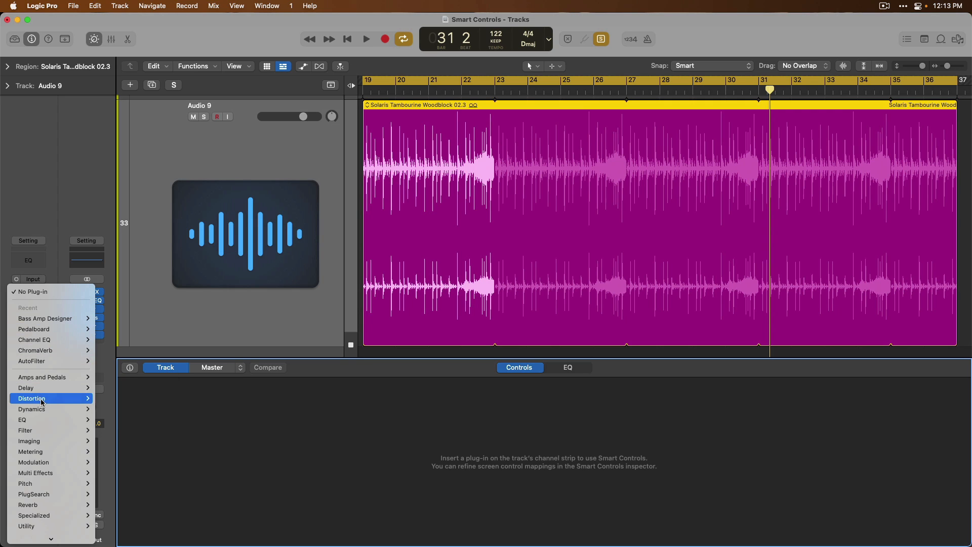
{"action": "mouse_move", "coordinate": [65, 409]}
{"action": "left_click", "coordinate": [104, 420]}
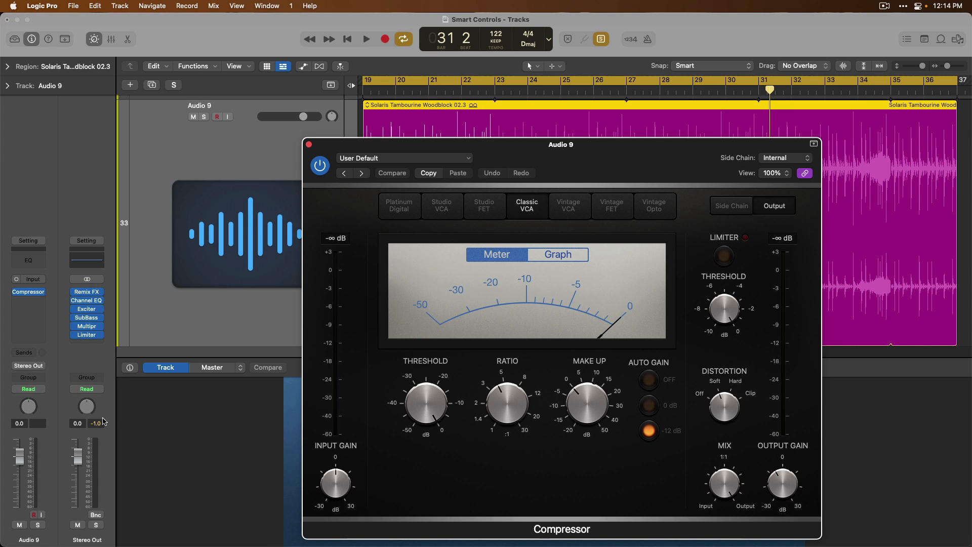
{"action": "key", "text": "super+w"}
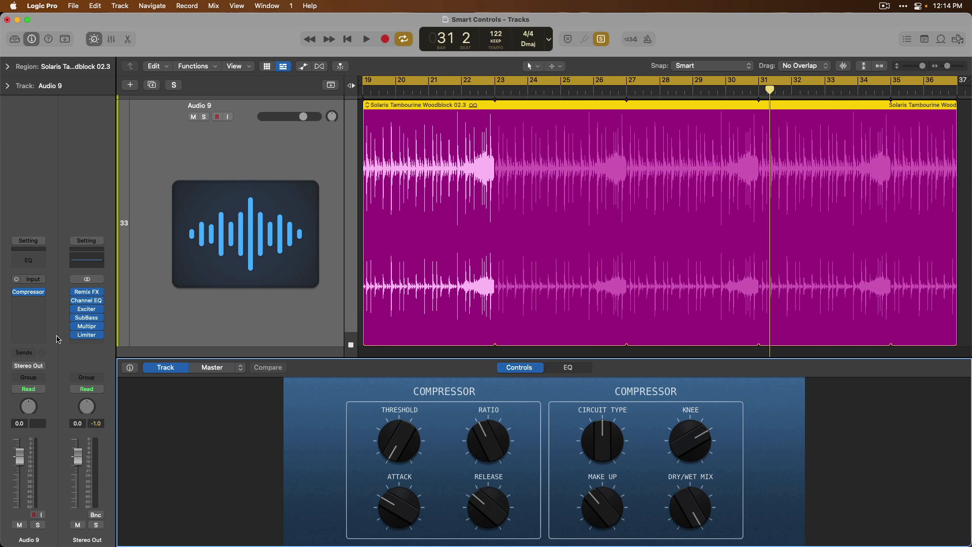
Insert a Chorus modulation plug-in after the Compressor and close its window
{"action": "left_click", "coordinate": [45, 303]}
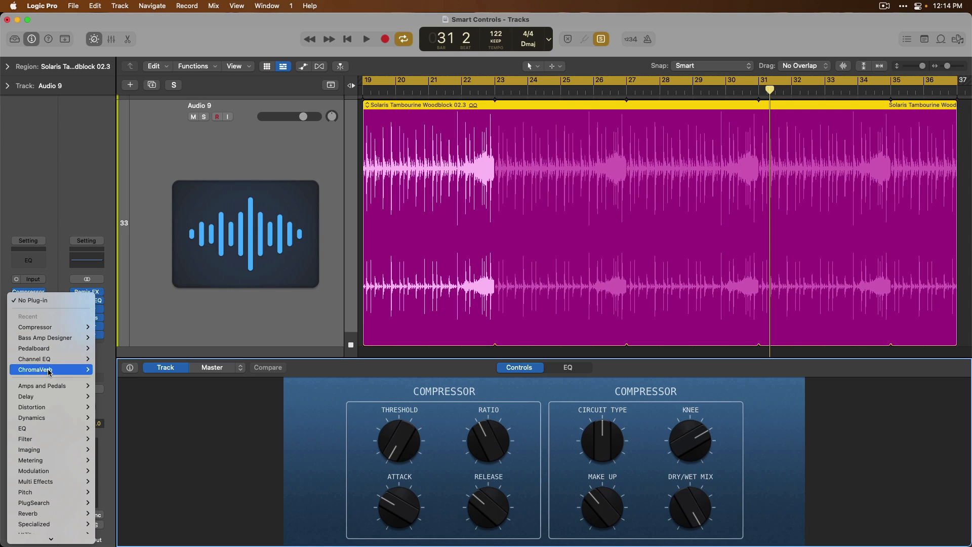
{"action": "mouse_move", "coordinate": [68, 472]}
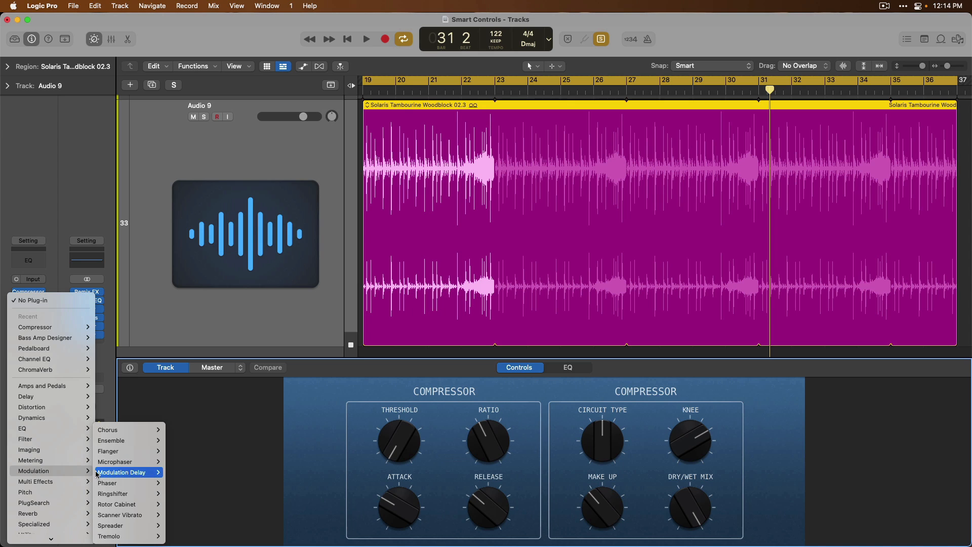
{"action": "left_click", "coordinate": [115, 430]}
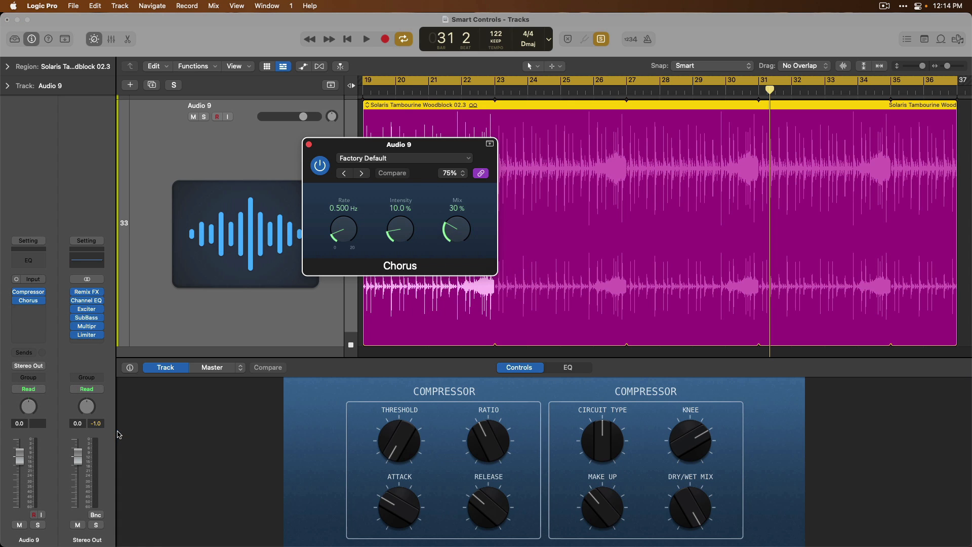
{"action": "left_click", "coordinate": [309, 145]}
Insert a mono ChromaVerb reverb after the Chorus and close its window
{"action": "left_click", "coordinate": [29, 308]}
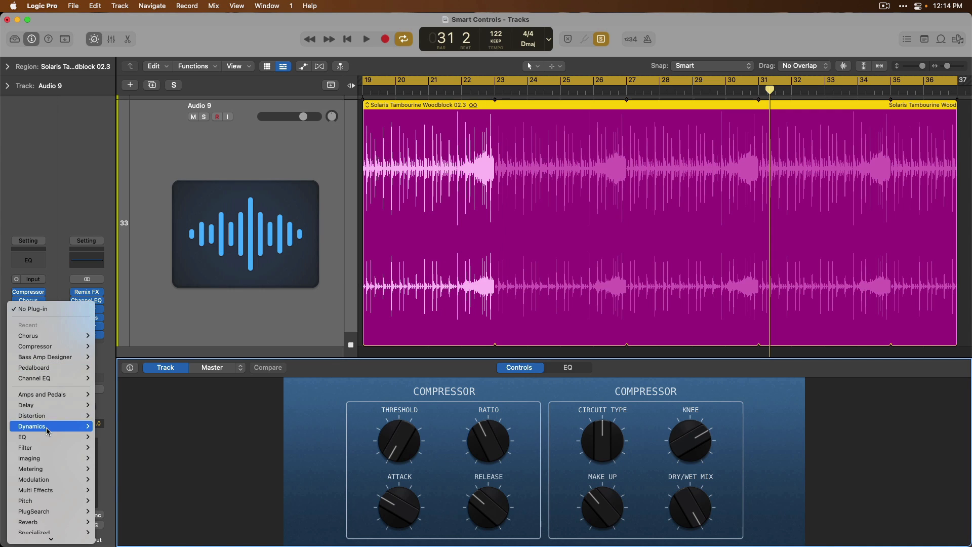
{"action": "scroll", "coordinate": [48, 431], "scroll_direction": "down", "scroll_amount": 3}
{"action": "mouse_move", "coordinate": [51, 490]}
{"action": "mouse_move", "coordinate": [101, 490]}
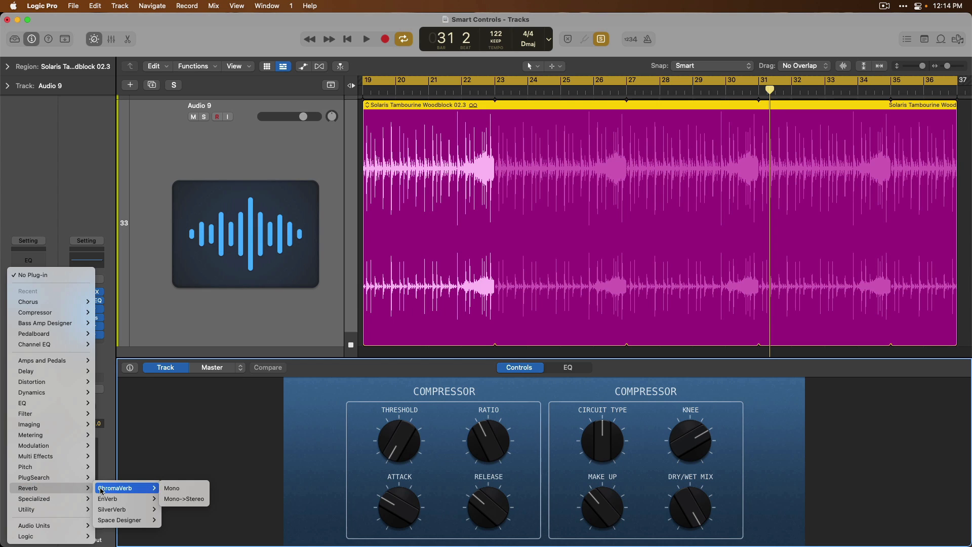
{"action": "left_click", "coordinate": [172, 488]}
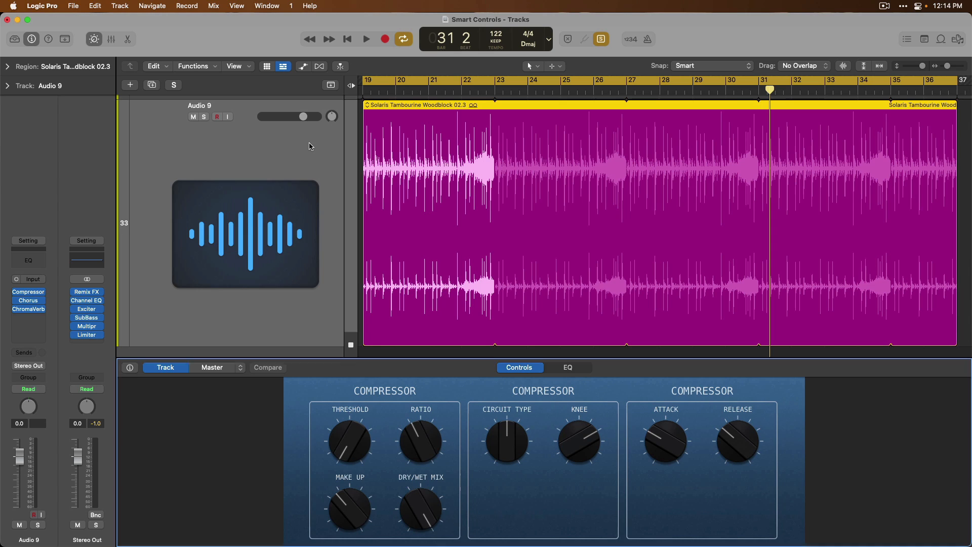
{"action": "left_click", "coordinate": [309, 145]}
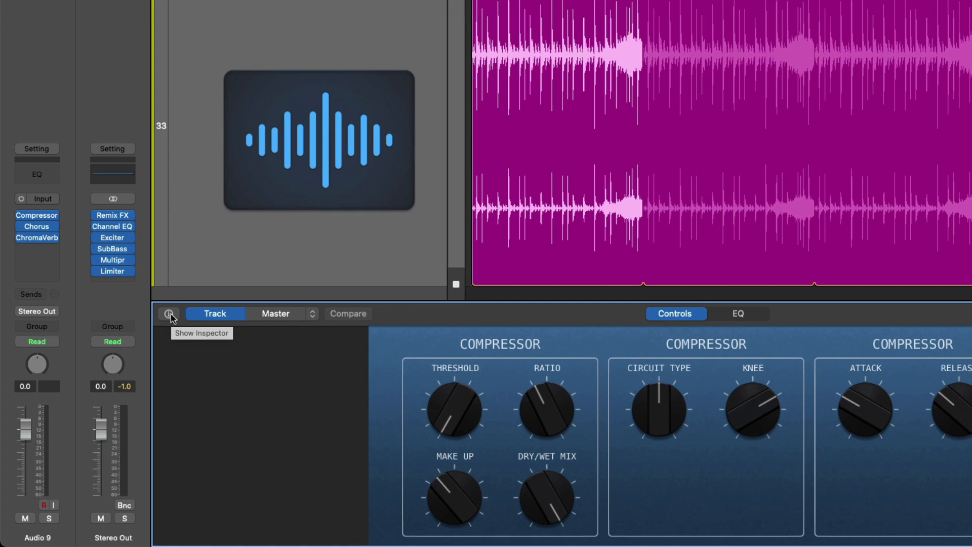
Show the Smart Controls inspector and try the Acoustic Drums layout followed by the British Combo layout
{"action": "left_click", "coordinate": [169, 314]}
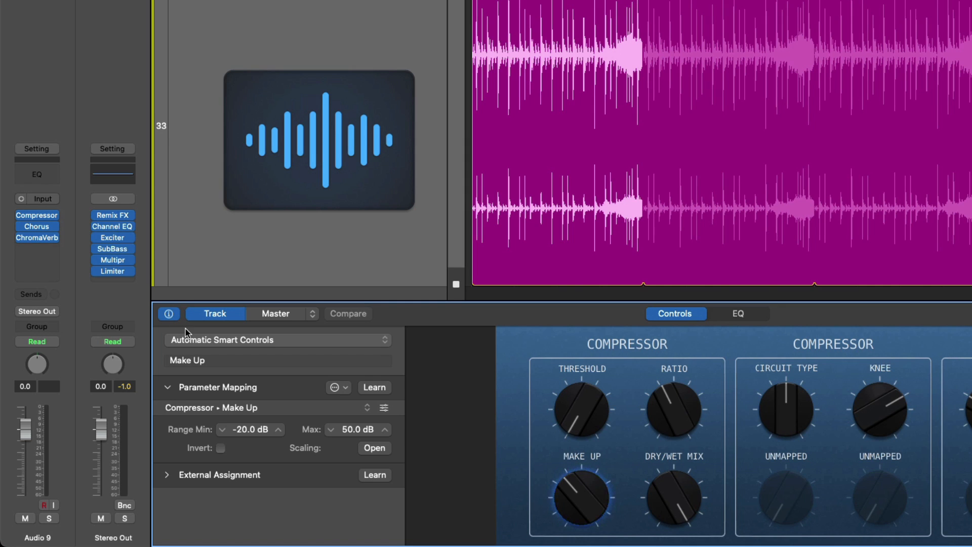
{"action": "left_click", "coordinate": [195, 340]}
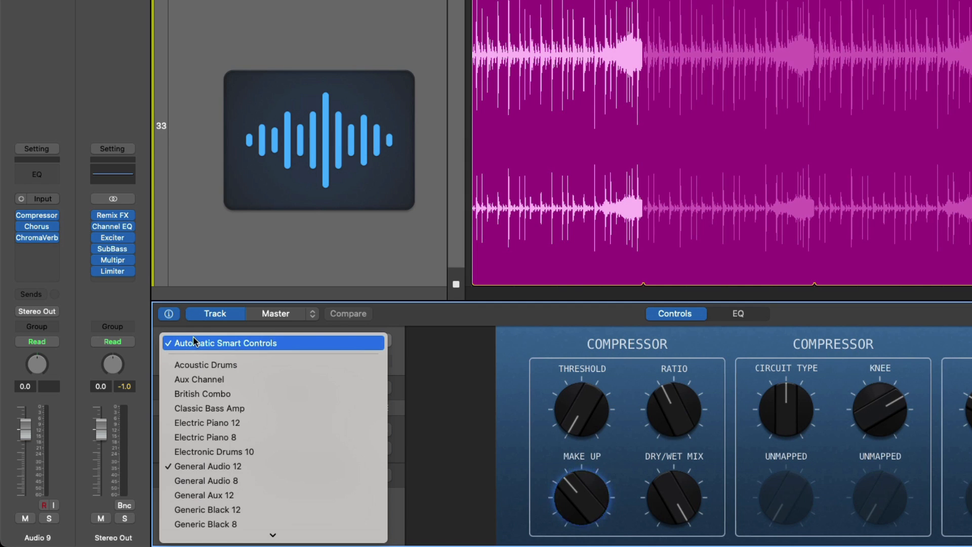
{"action": "left_click", "coordinate": [244, 364]}
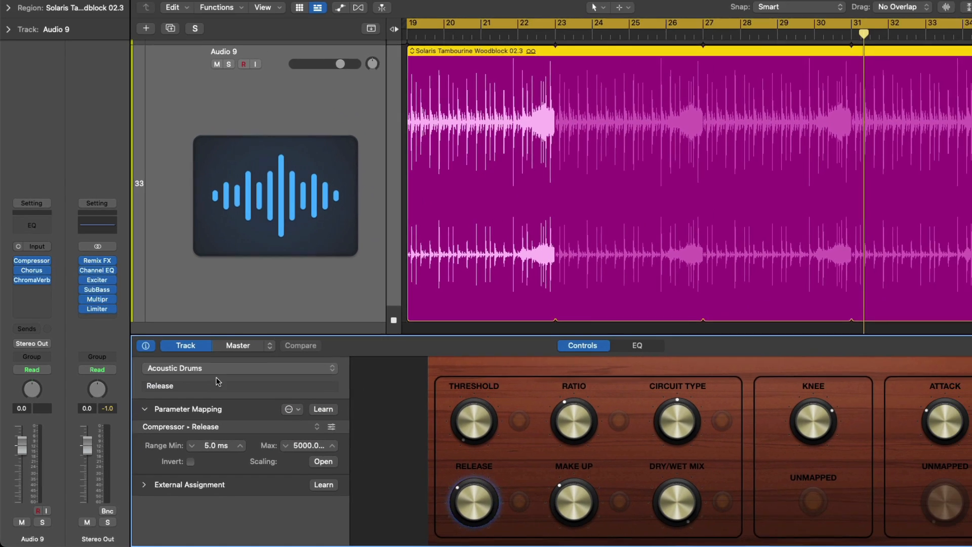
{"action": "left_click", "coordinate": [248, 341]}
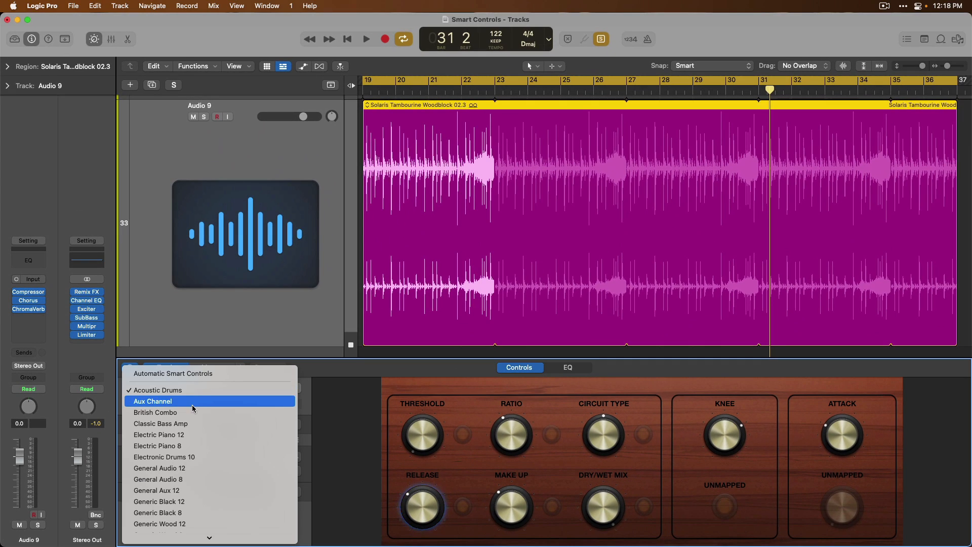
{"action": "left_click", "coordinate": [195, 412]}
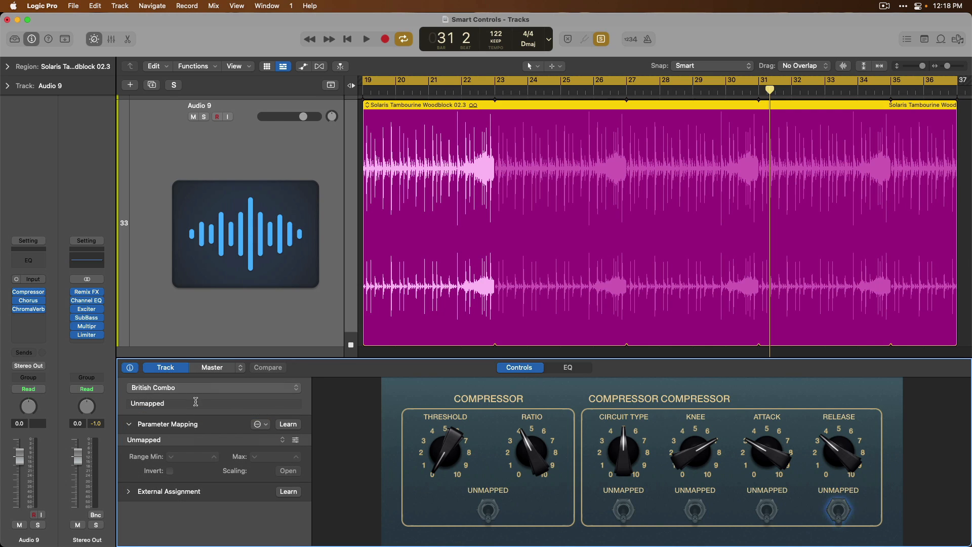
Browse the available Smart Controls layouts, including the factory layouts, and set the layout to Automatic Smart Controls
{"action": "left_click", "coordinate": [198, 389]}
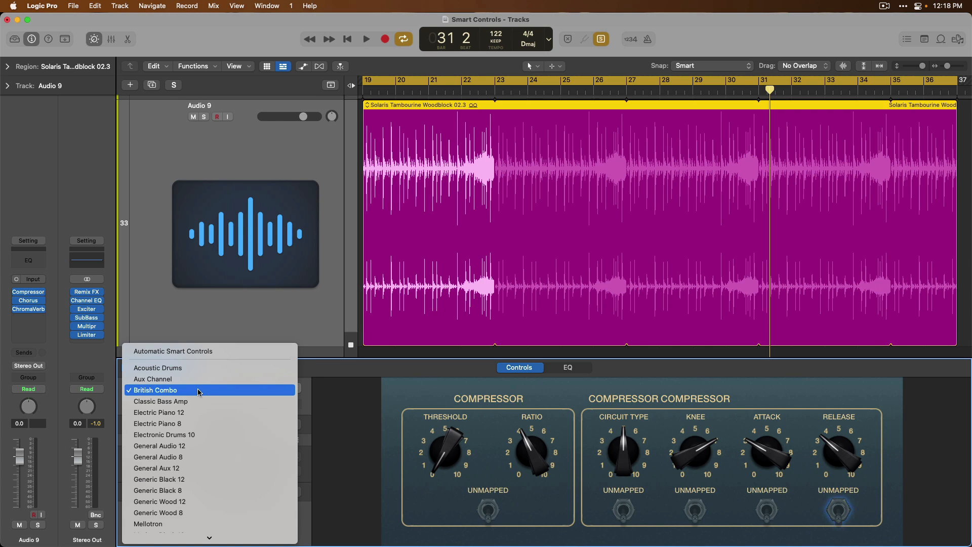
{"action": "scroll", "coordinate": [199, 392], "scroll_direction": "down", "scroll_amount": 5}
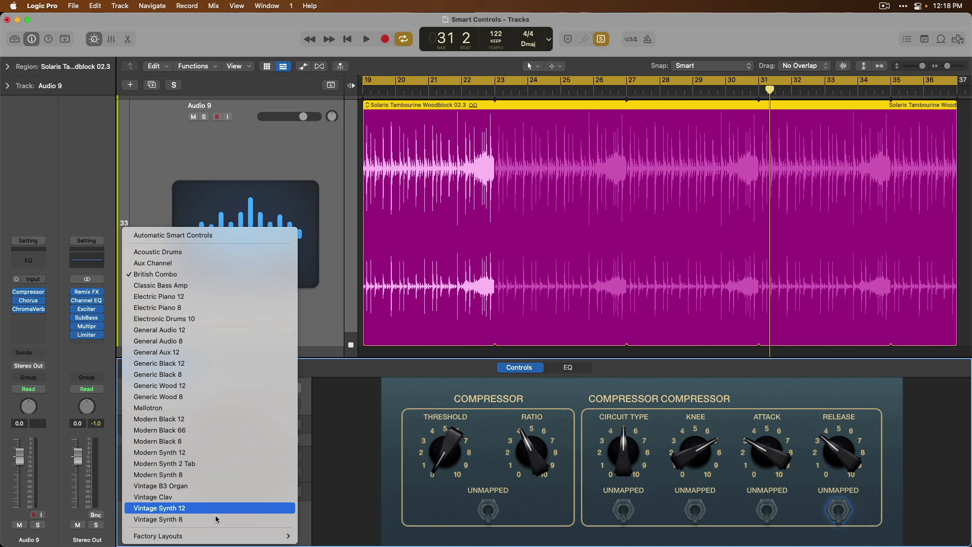
{"action": "mouse_move", "coordinate": [245, 535]}
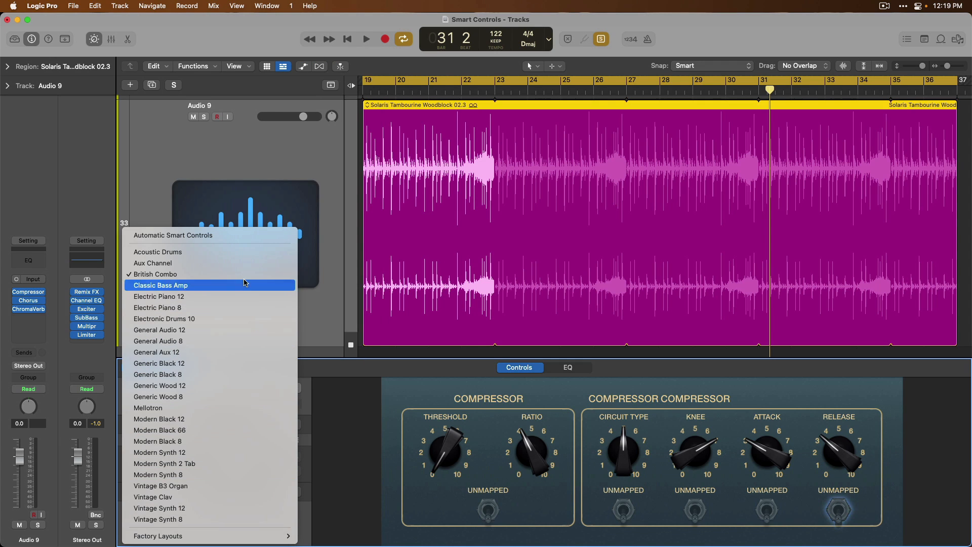
{"action": "left_click", "coordinate": [227, 235]}
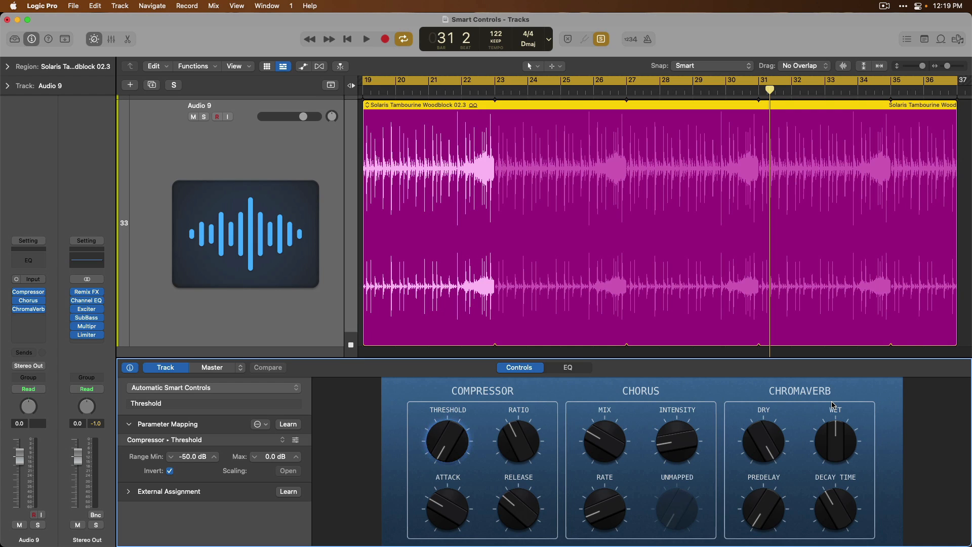
Inspect the parameter mappings of the Chorus section's Unmapped, Rate, Intensity and Mix knobs
{"action": "left_click", "coordinate": [693, 517]}
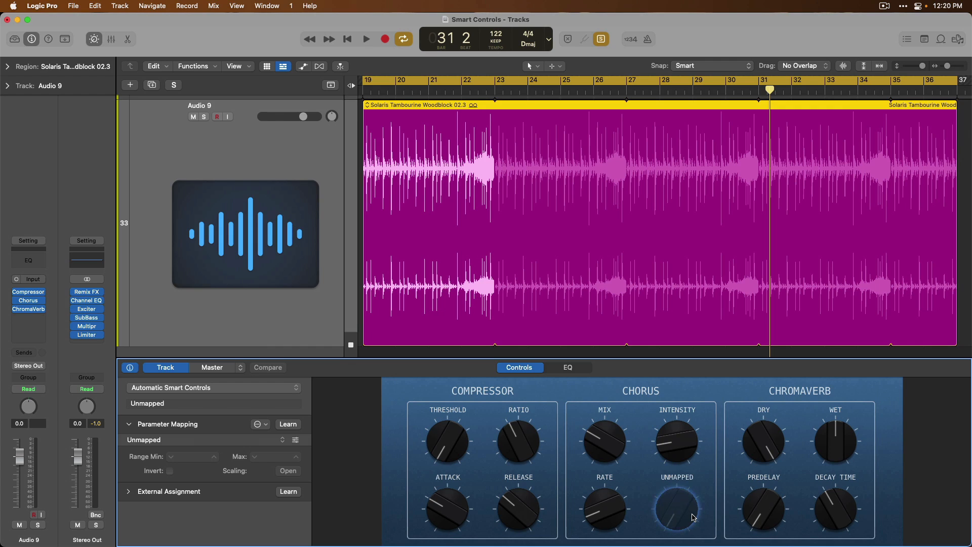
{"action": "left_click", "coordinate": [618, 512]}
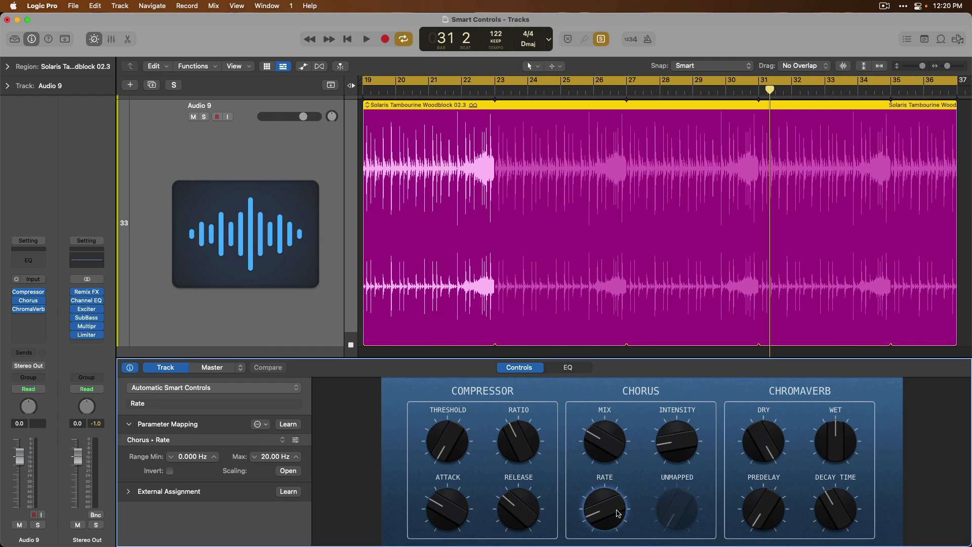
{"action": "left_click", "coordinate": [678, 435]}
{"action": "left_click", "coordinate": [607, 441]}
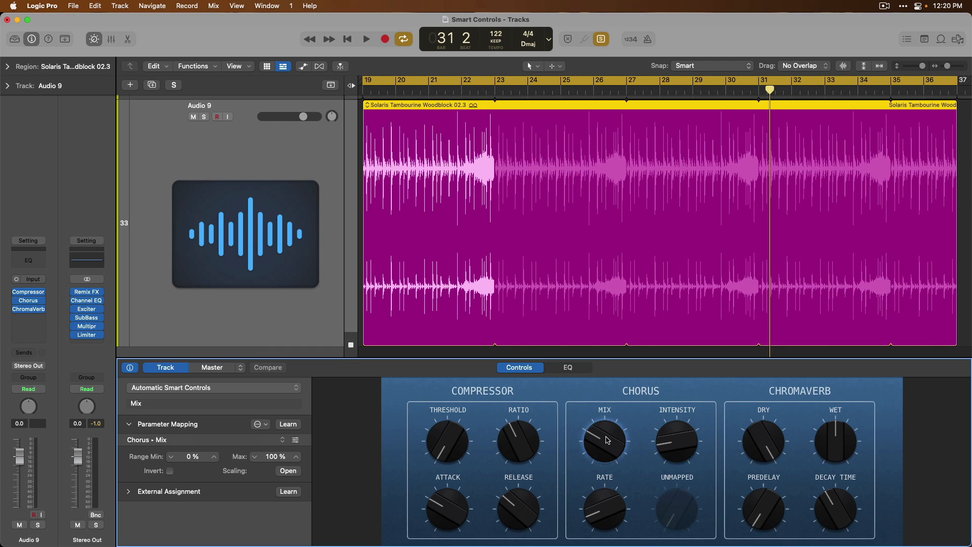
Map the unmapped Chorus knob to ChromaVerb's Distance parameter with parameter Learn and try turning the mapped knob
{"action": "left_click", "coordinate": [680, 516]}
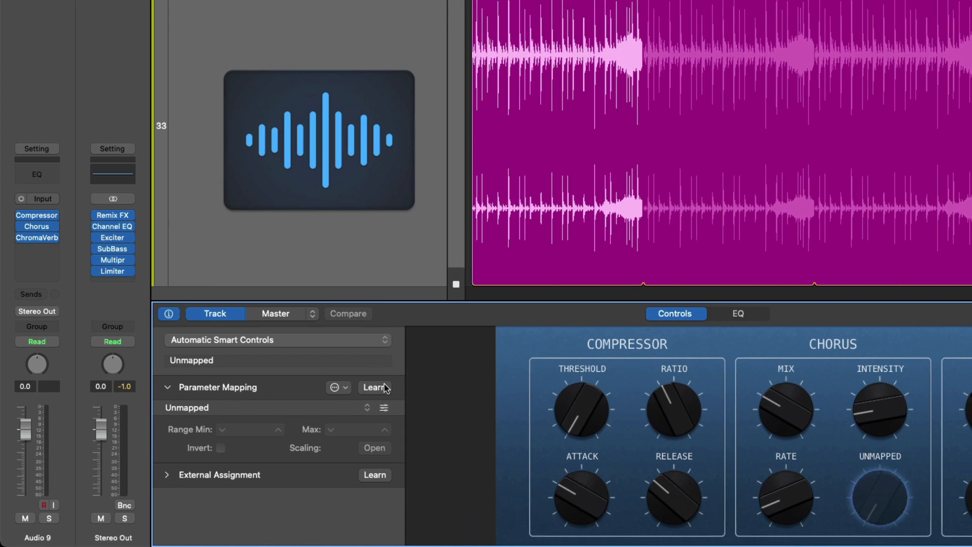
{"action": "left_click", "coordinate": [375, 387]}
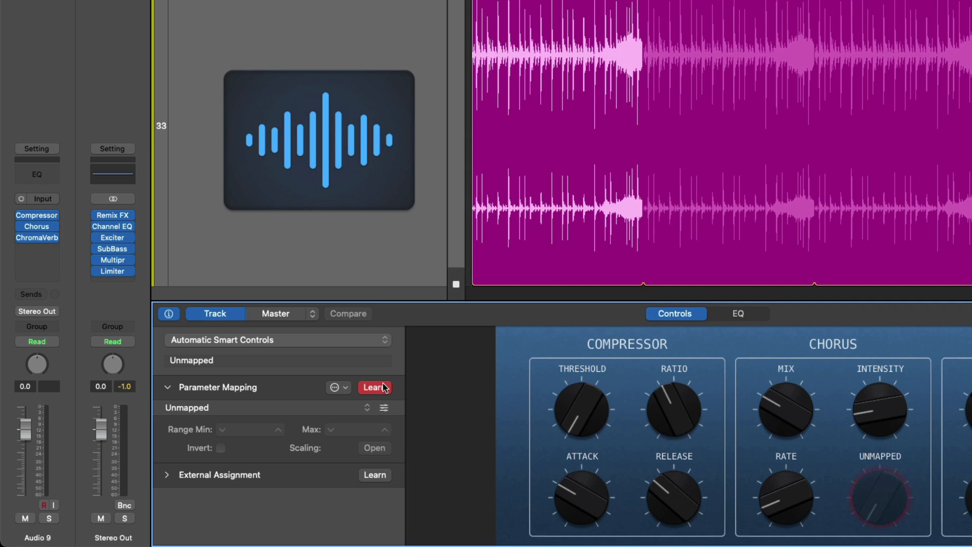
{"action": "left_click", "coordinate": [42, 239]}
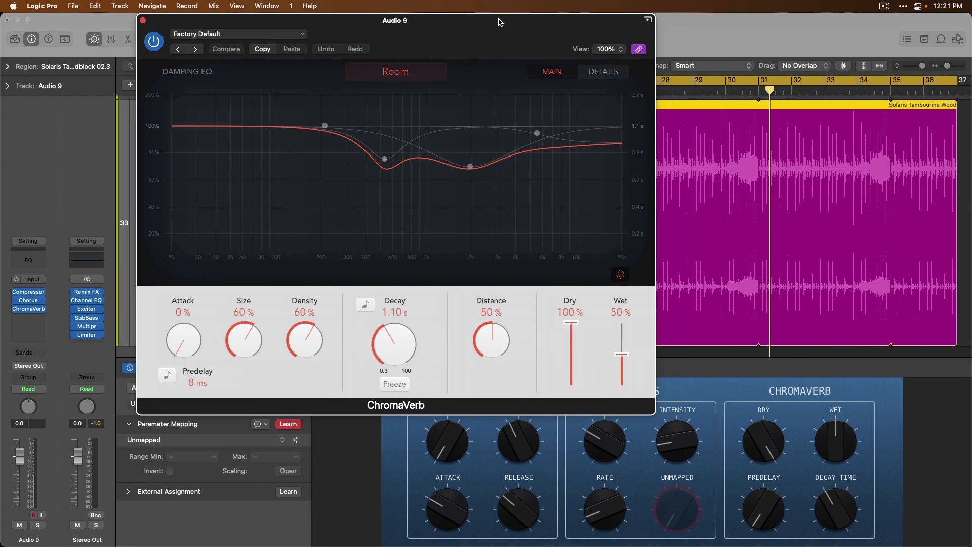
{"action": "left_click_drag", "start_coordinate": [499, 22], "coordinate": [478, 22]}
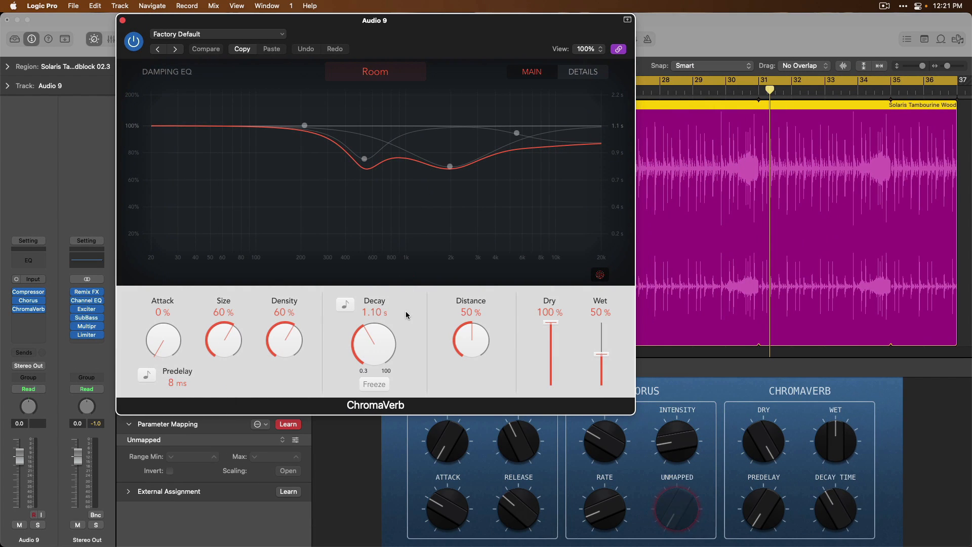
{"action": "mouse_move", "coordinate": [457, 334]}
{"action": "left_mouse_down"}
{"action": "mouse_move", "coordinate": [456, 342]}
{"action": "mouse_move", "coordinate": [459, 333]}
{"action": "left_mouse_up"}
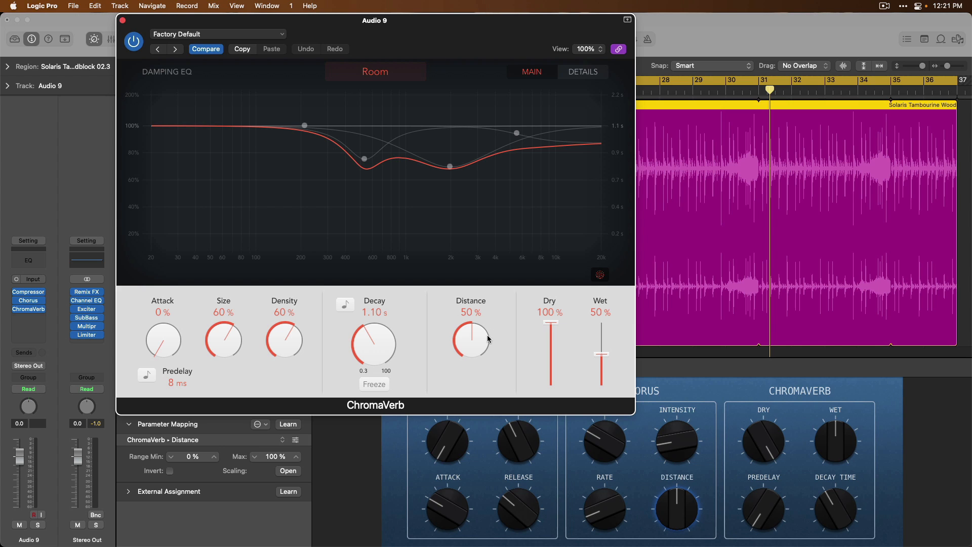
{"action": "left_click_drag", "start_coordinate": [552, 35], "coordinate": [465, 36]}
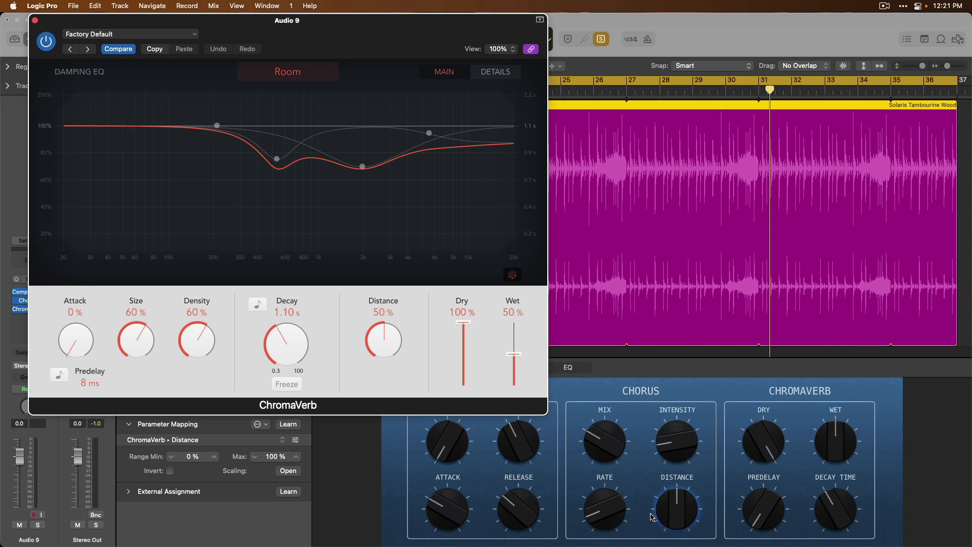
{"action": "mouse_move", "coordinate": [668, 503]}
{"action": "left_mouse_down"}
{"action": "mouse_move", "coordinate": [667, 521]}
{"action": "mouse_move", "coordinate": [671, 500]}
{"action": "mouse_move", "coordinate": [671, 512]}
{"action": "left_mouse_up"}
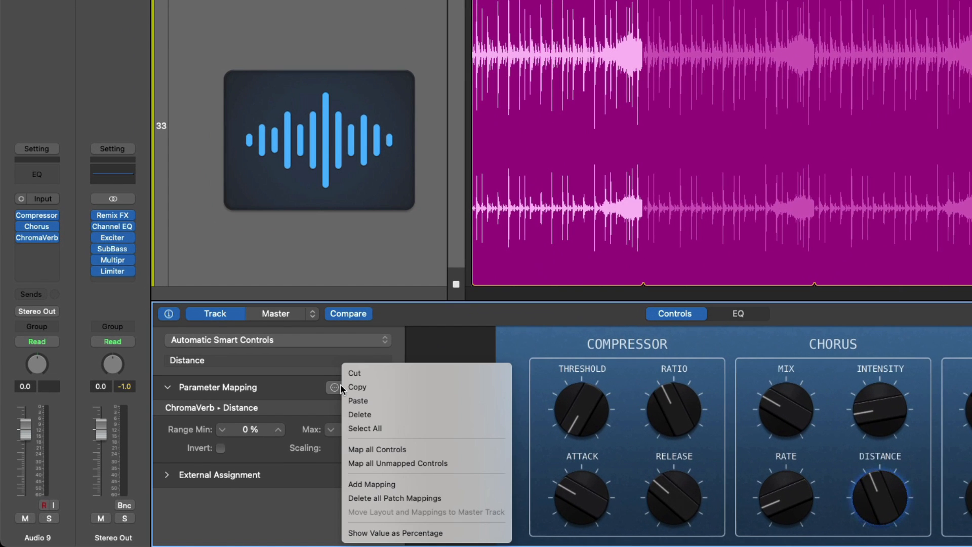
Delete all patch mappings and remap all Smart Controls to the track's plug-ins automatically
{"action": "left_click", "coordinate": [383, 501]}
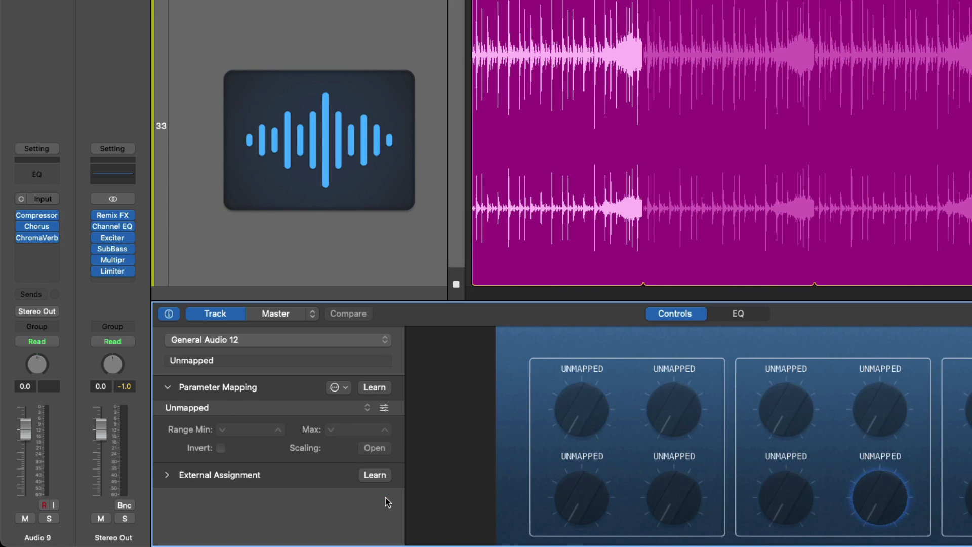
{"action": "left_click", "coordinate": [347, 386]}
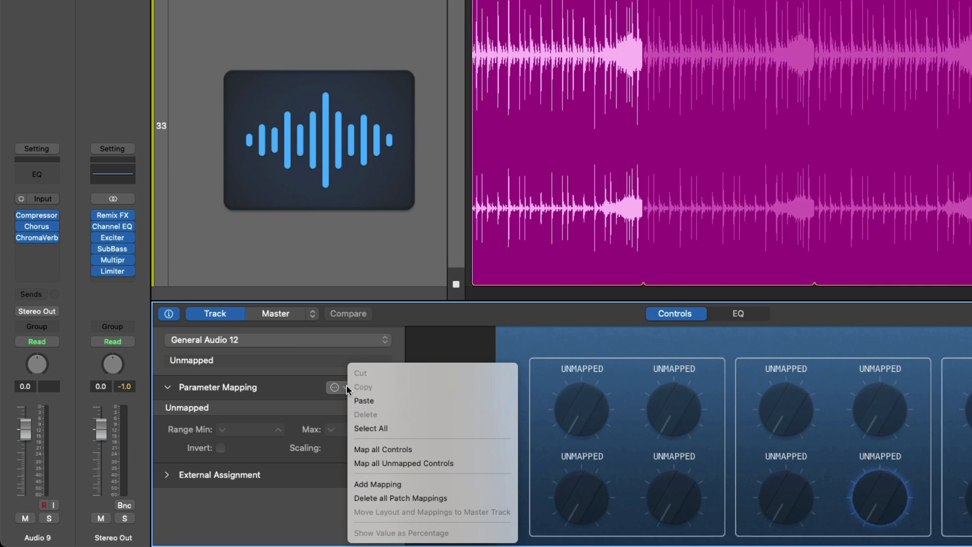
{"action": "left_click", "coordinate": [417, 448]}
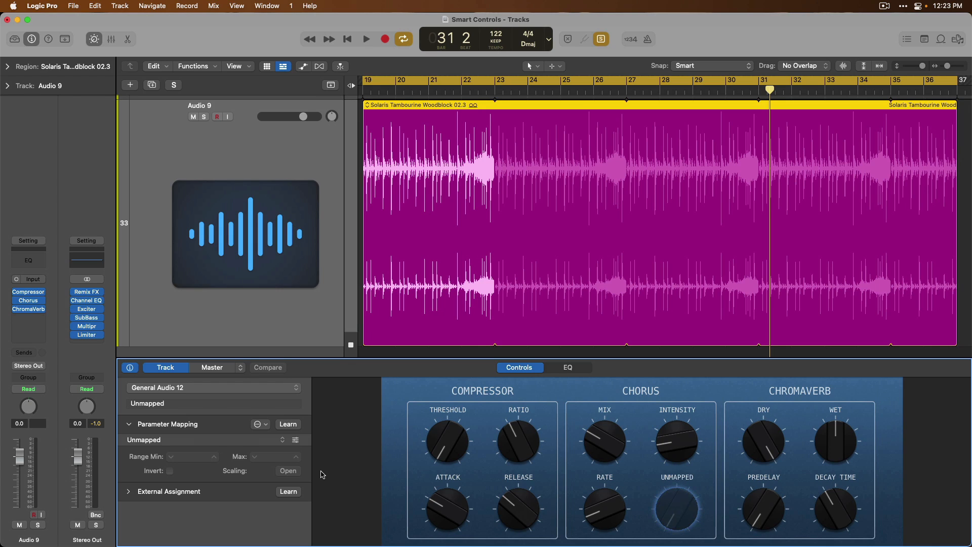
Check the parameter mappings of the Compressor's Threshold and Ratio knobs and the Chorus Mix and Intensity knobs
{"action": "left_click", "coordinate": [434, 441]}
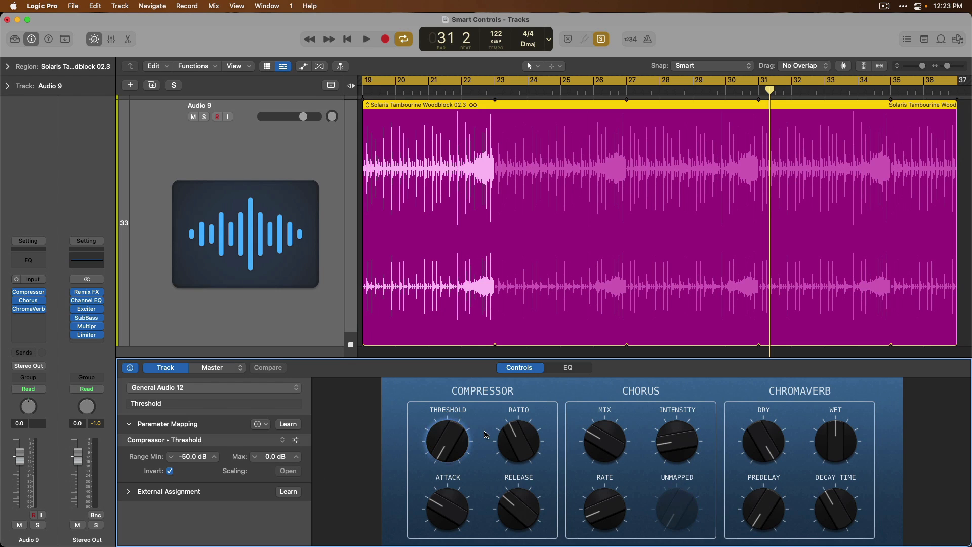
{"action": "left_click", "coordinate": [518, 433]}
{"action": "left_click", "coordinate": [609, 437]}
{"action": "left_click", "coordinate": [688, 443]}
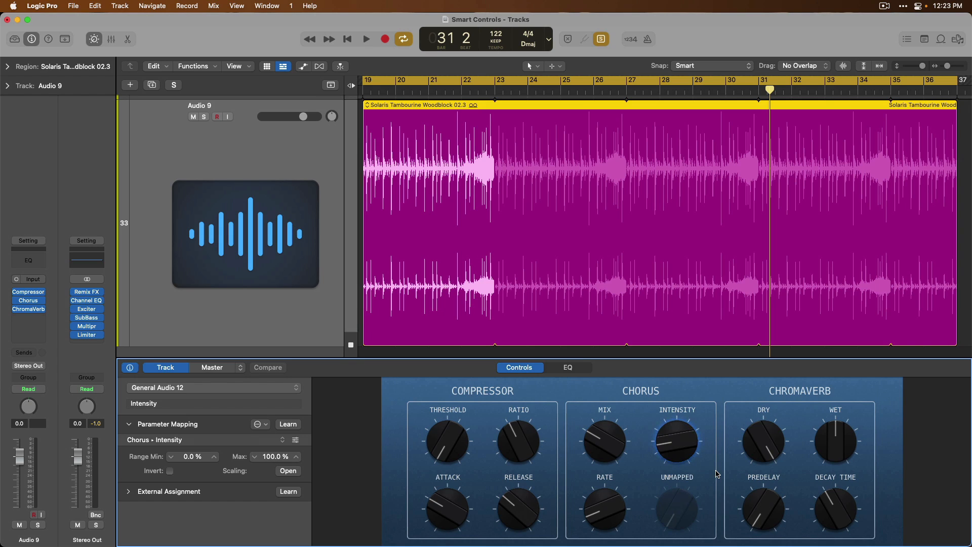
Learn an external controller assignment for the Chorus Mix knob, reassigning the hardware control from its other parameter
{"action": "left_click", "coordinate": [611, 446]}
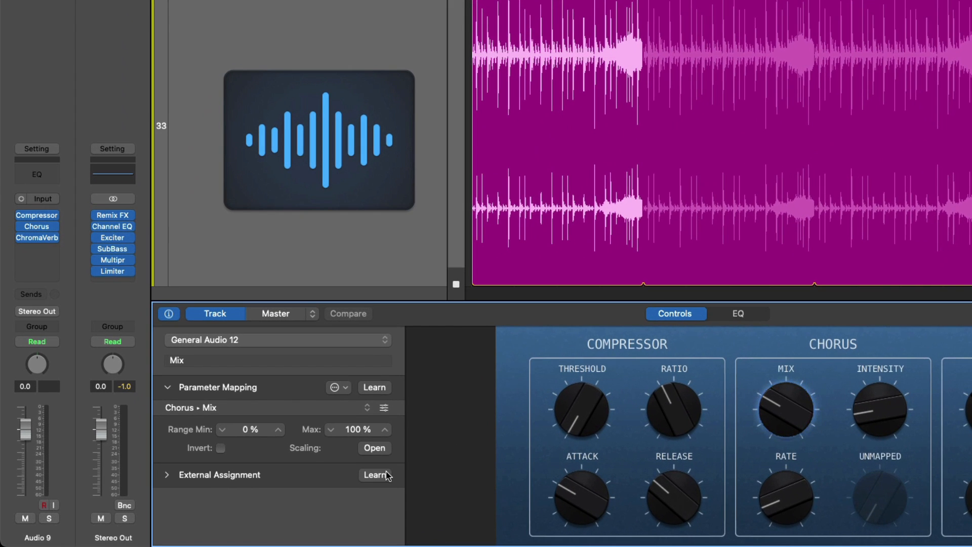
{"action": "left_click", "coordinate": [387, 475]}
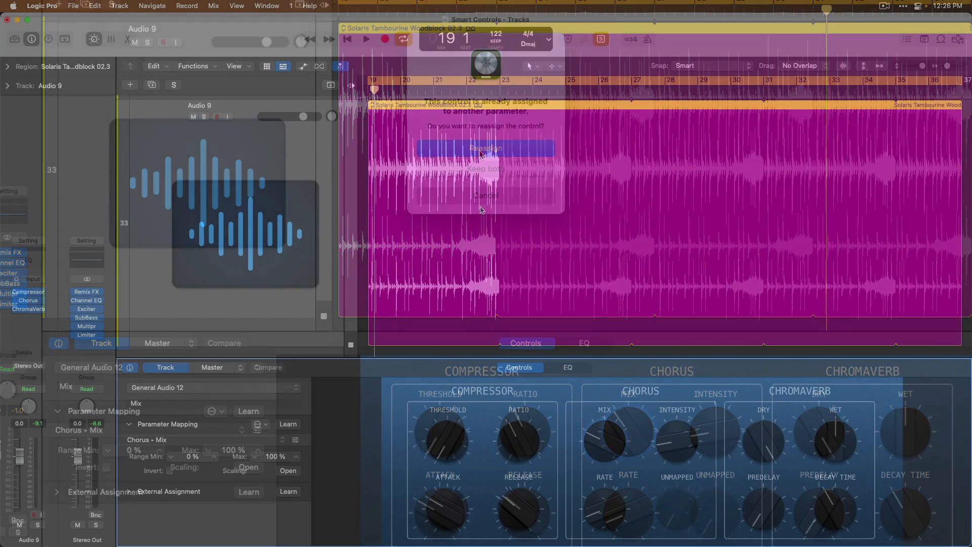
{"action": "left_click", "coordinate": [479, 151]}
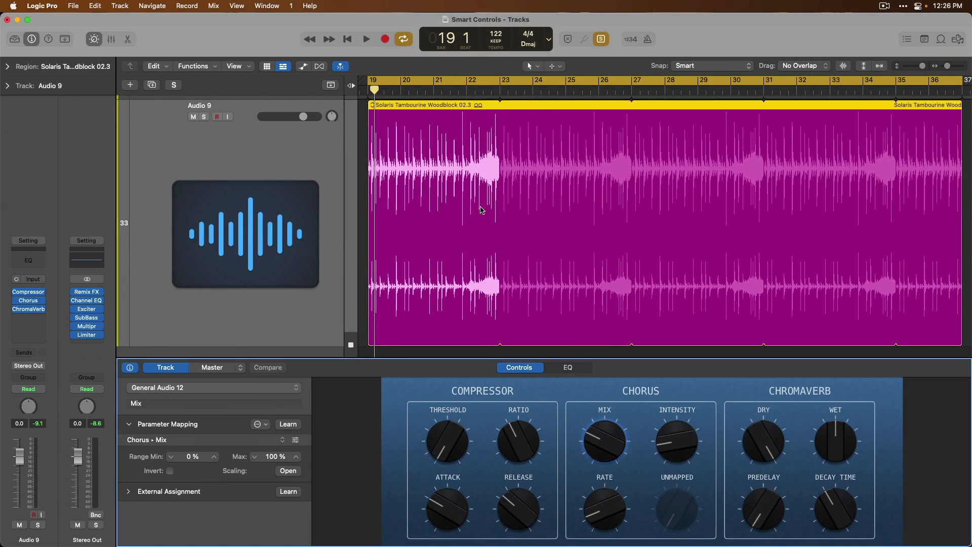